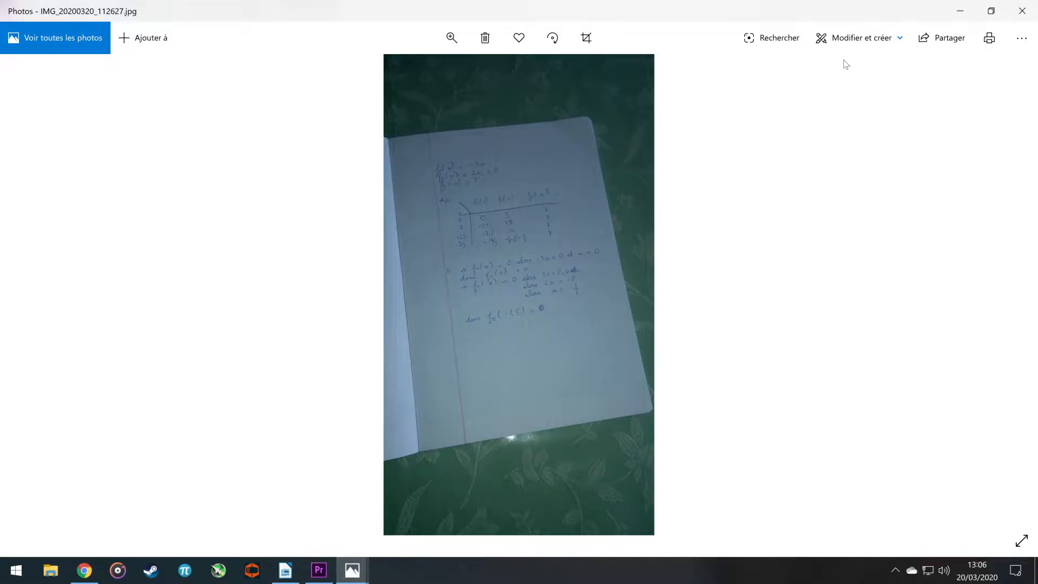
Open the notebook photo for editing, straighten it to -7° and crop it to the written page.
left_click(853, 40)
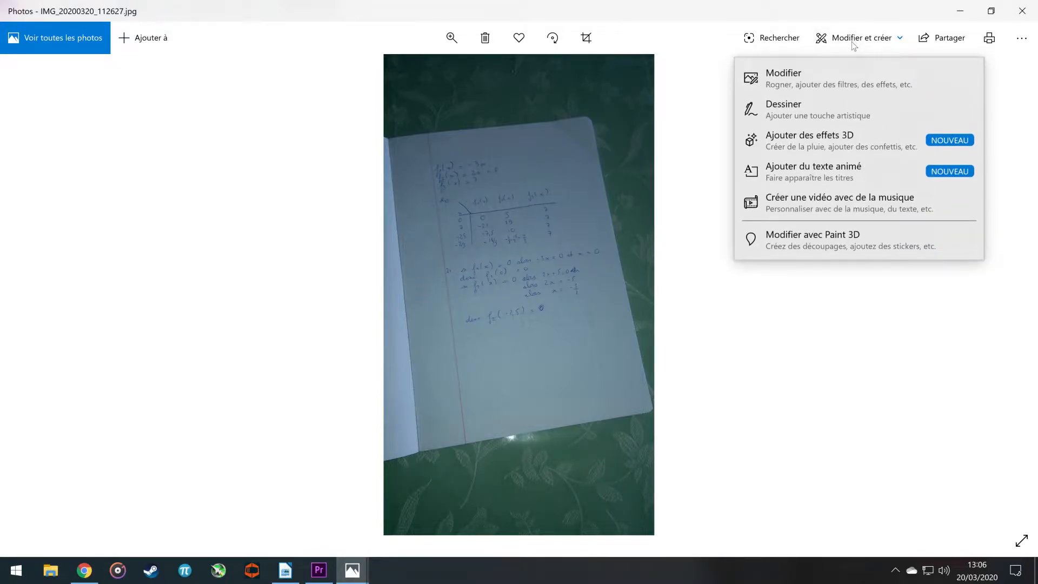
left_click(829, 67)
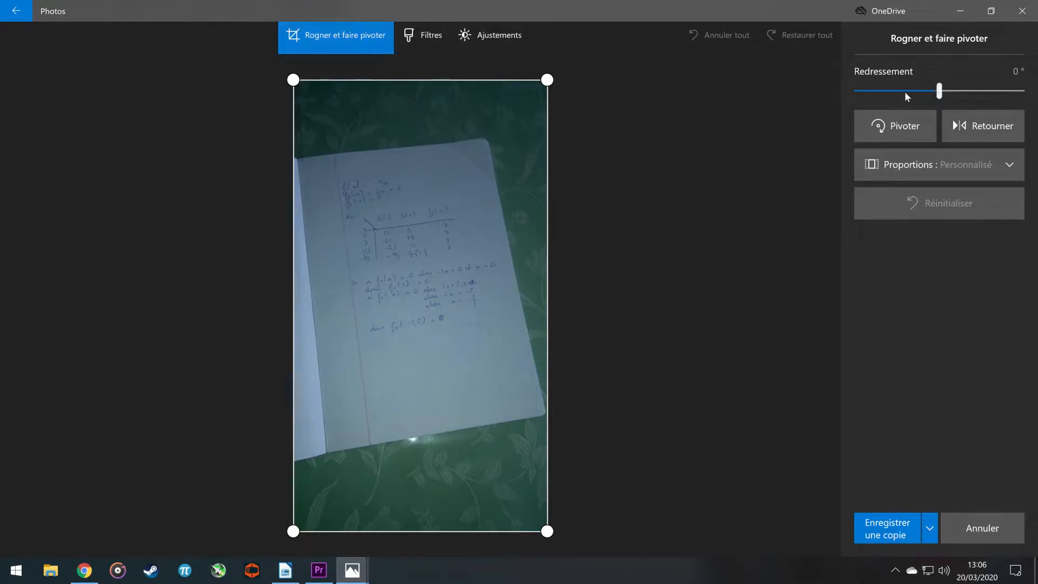
left_click_drag(939, 91, 953, 93)
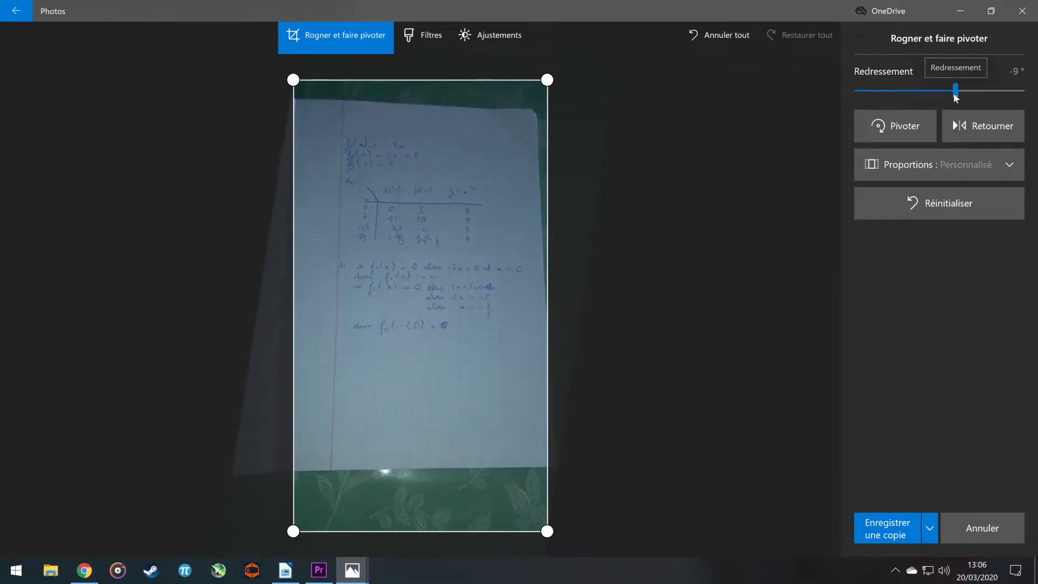
left_click_drag(293, 80, 301, 113)
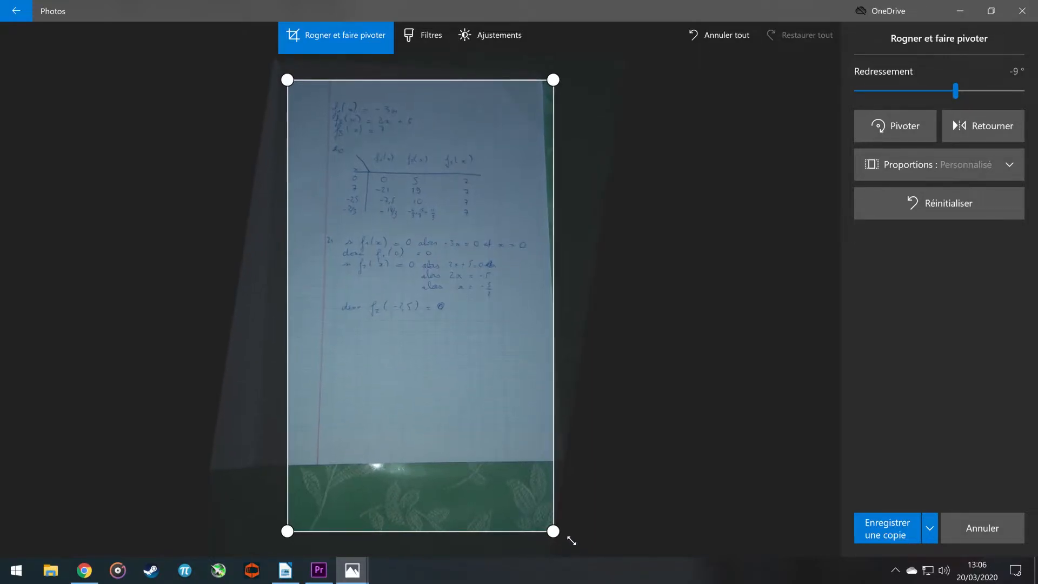
left_click_drag(553, 531, 537, 439)
left_click_drag(955, 91, 952, 92)
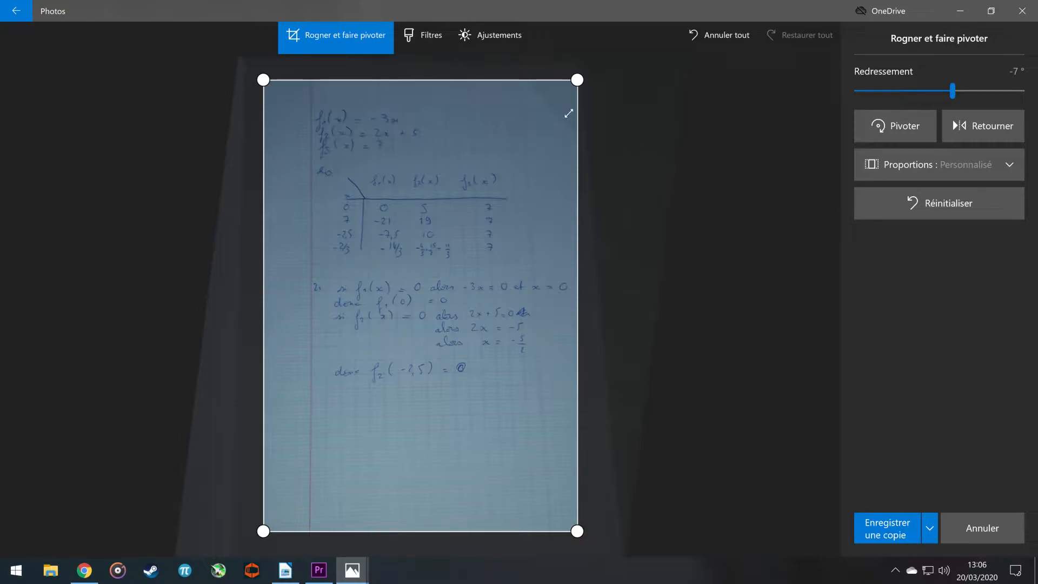
Adjust the photo by lowering light and colour slightly and raising clarity well above the midpoint.
left_click(491, 37)
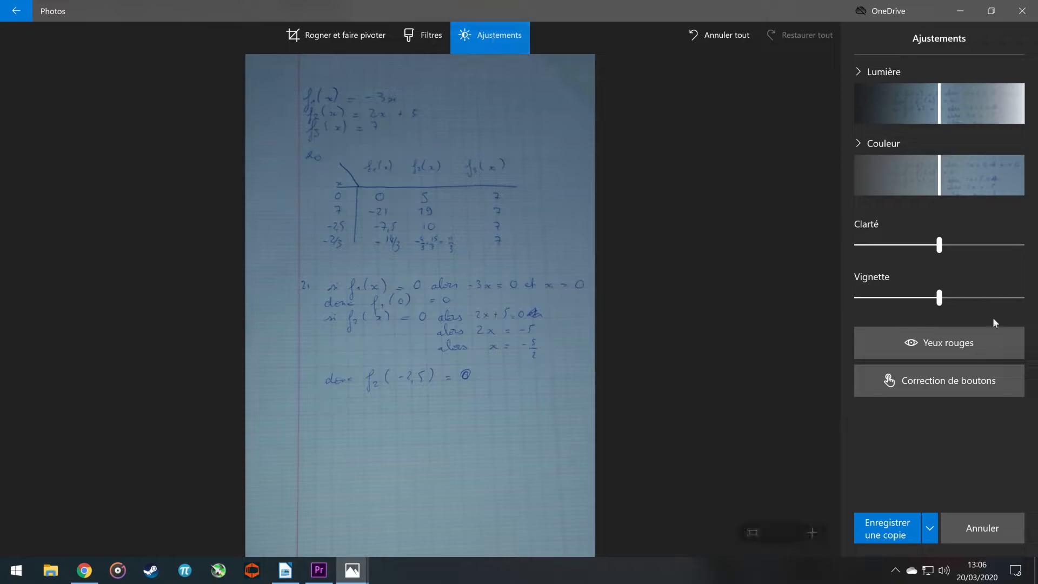
mouse_move(937, 110)
left_mouse_down()
mouse_move(975, 109)
mouse_move(910, 110)
mouse_move(936, 110)
left_mouse_up()
left_click_drag(943, 177, 933, 202)
left_click_drag(939, 245, 986, 250)
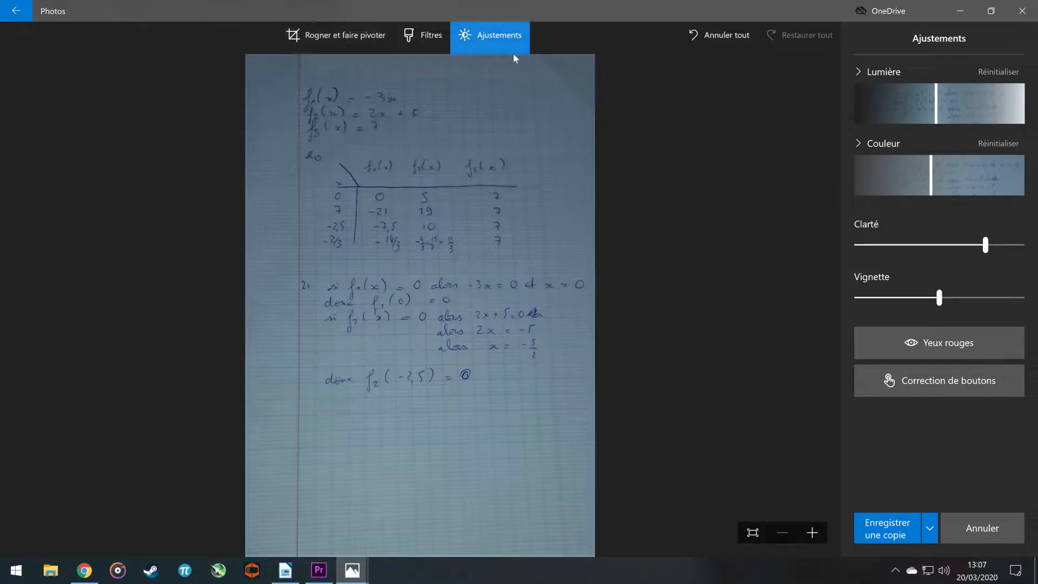
Apply the automatic photo enhancement slightly above mid strength and bring the colour adjustment back to about neutral.
left_click(417, 38)
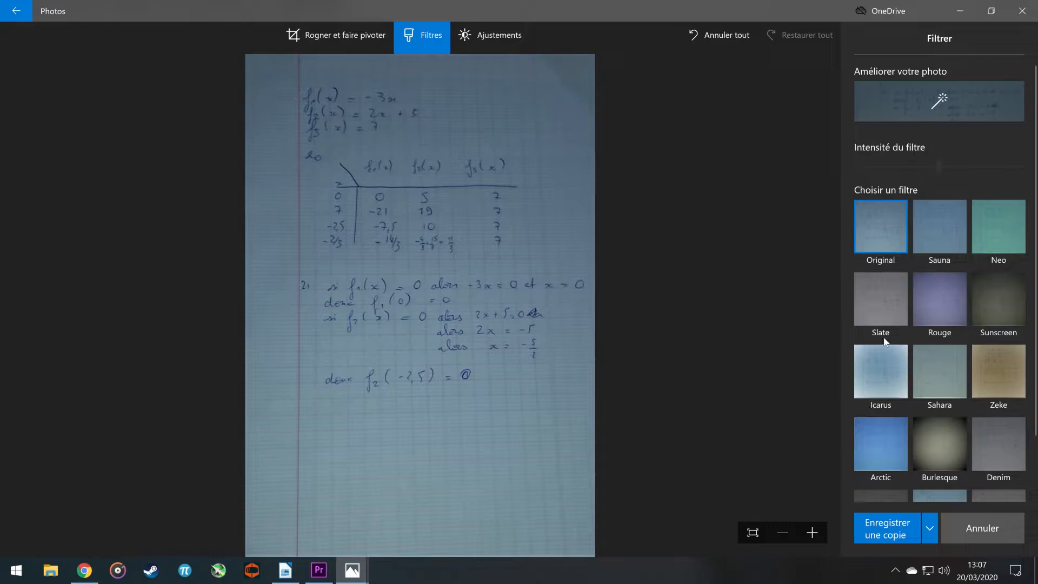
left_click(931, 103)
mouse_move(932, 104)
left_mouse_down()
mouse_move(848, 116)
mouse_move(904, 112)
mouse_move(1007, 127)
mouse_move(879, 119)
mouse_move(931, 120)
mouse_move(903, 117)
mouse_move(950, 105)
mouse_move(925, 108)
left_mouse_up()
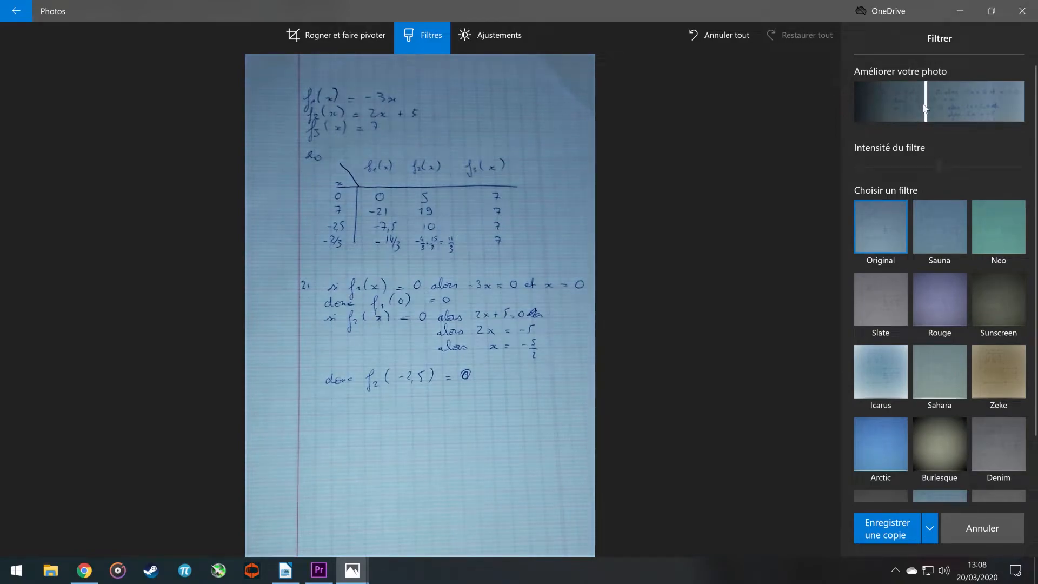
left_click_drag(922, 106, 950, 114)
left_click(519, 41)
mouse_move(938, 164)
left_mouse_down()
mouse_move(904, 173)
mouse_move(984, 173)
mouse_move(904, 187)
mouse_move(942, 183)
left_mouse_up()
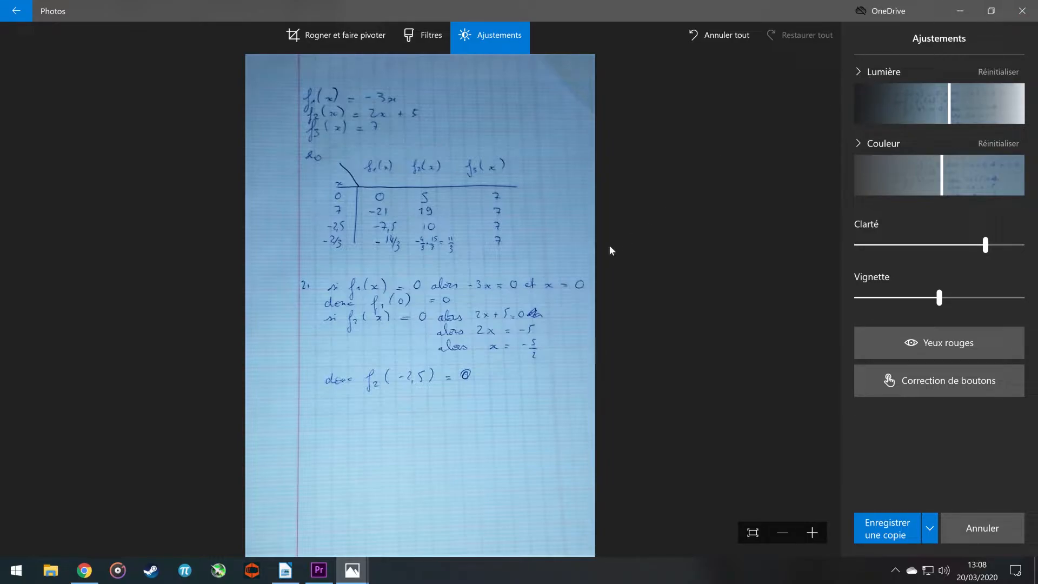
Minimise the open windows and open the original IMG_20200320_112627 photo from the desktop in GNU Image Manipulation Program.
left_click(962, 10)
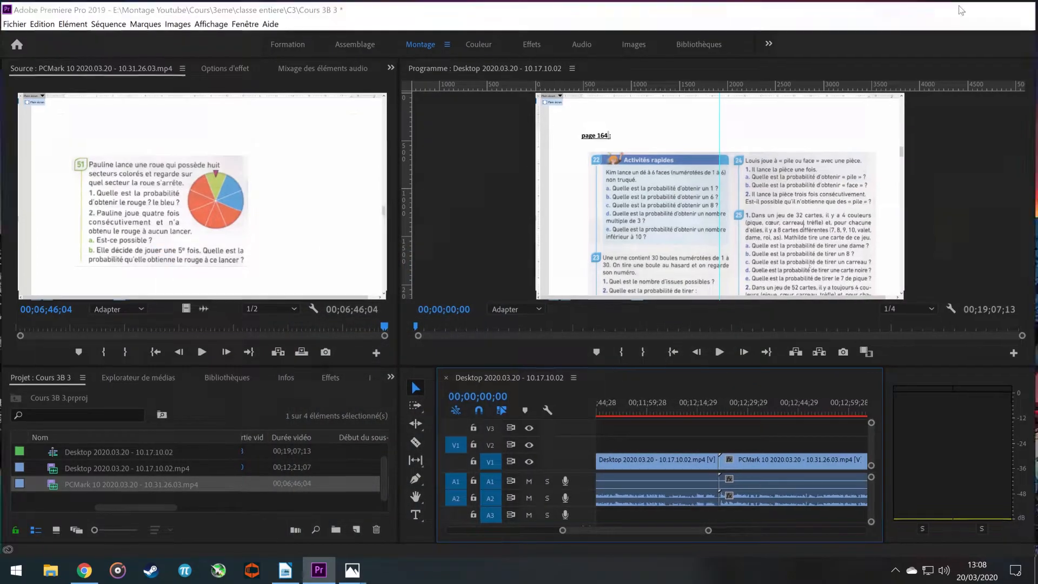
left_click(962, 10)
right_click(475, 48)
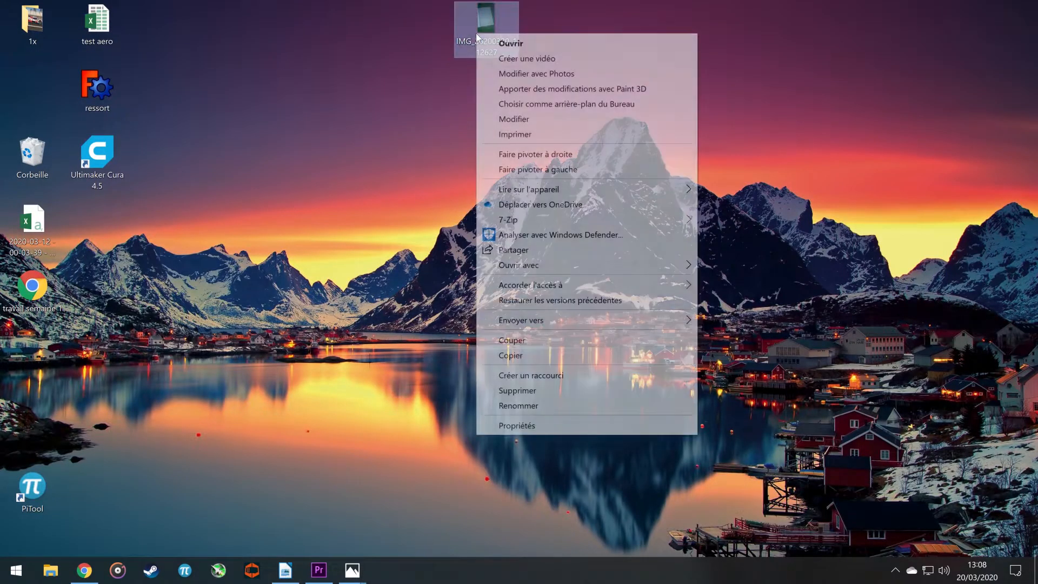
mouse_move(673, 270)
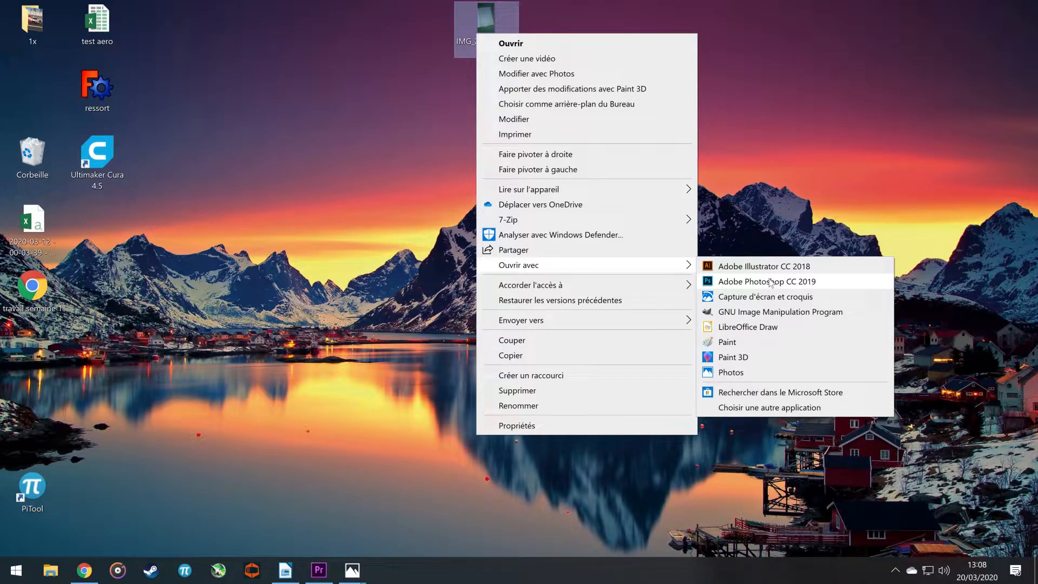
left_click(767, 312)
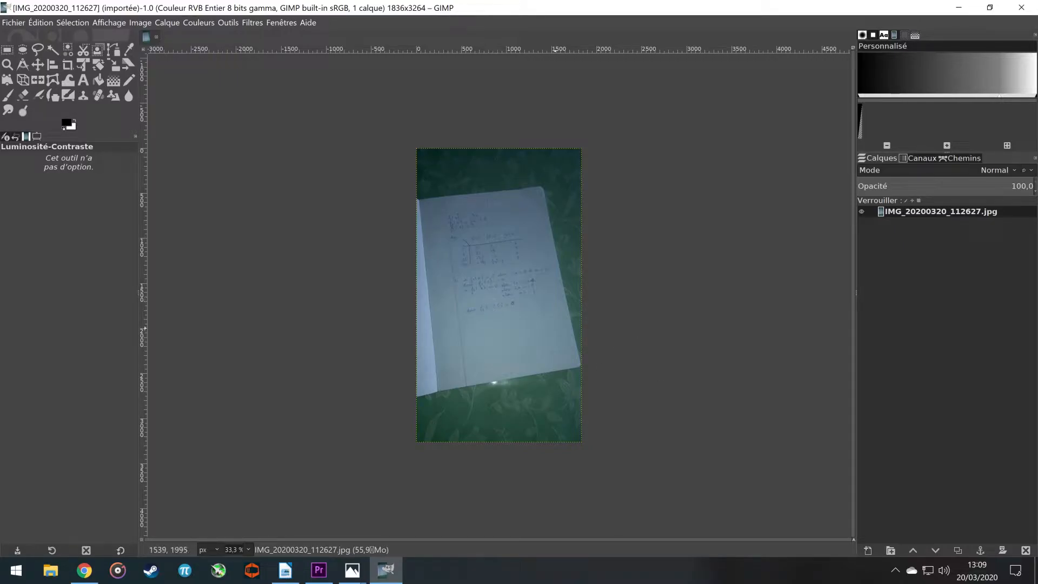
Try to cover the crossed-out word after 2x + 5 = 0 using the Eraser with alternating white and black background colours.
scroll(503, 301, "up", 6)
scroll(503, 295, "up", 1)
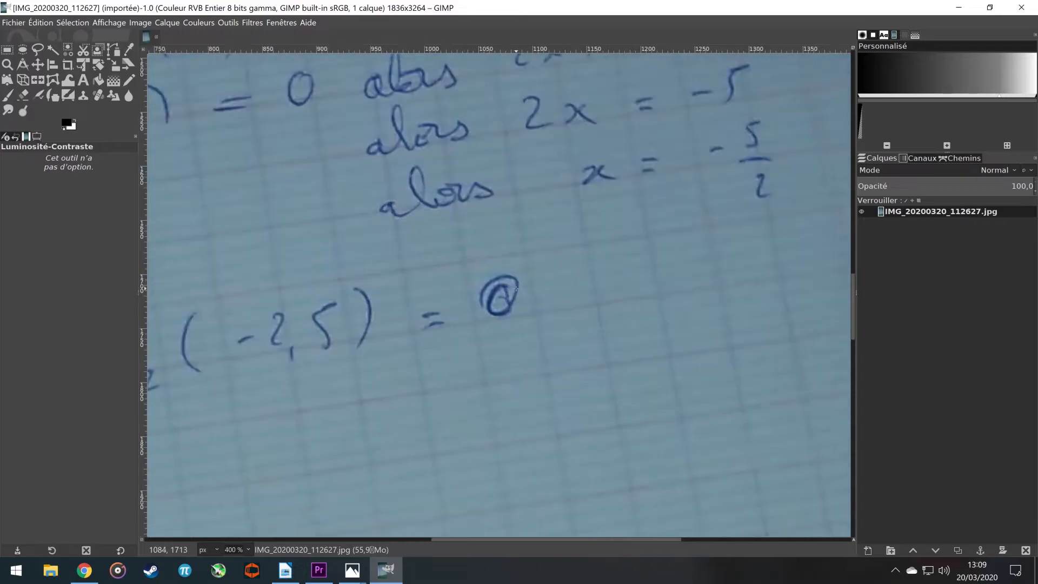
scroll(503, 295, "up", 1)
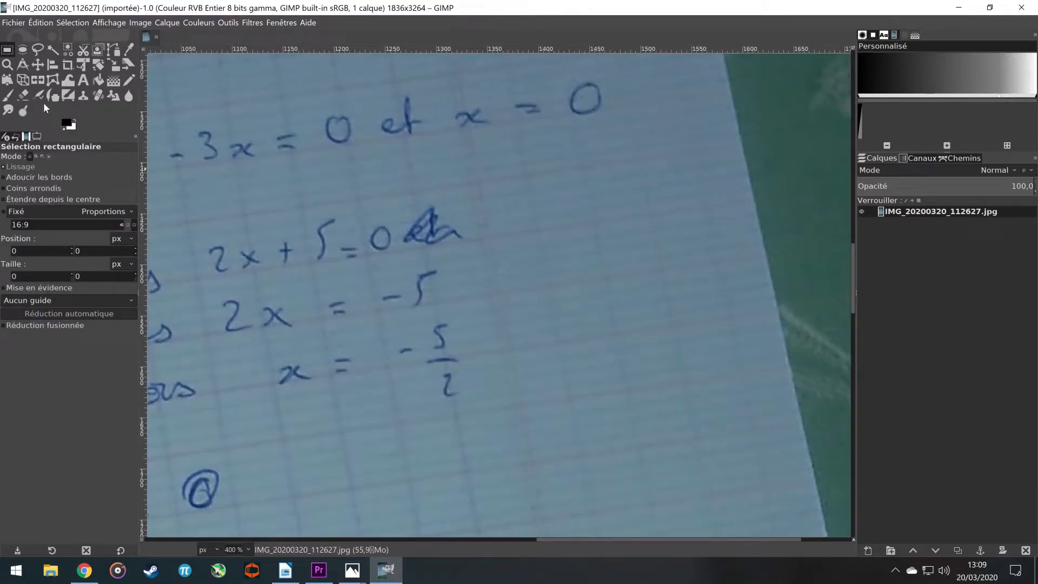
left_click(23, 95)
left_click(74, 120)
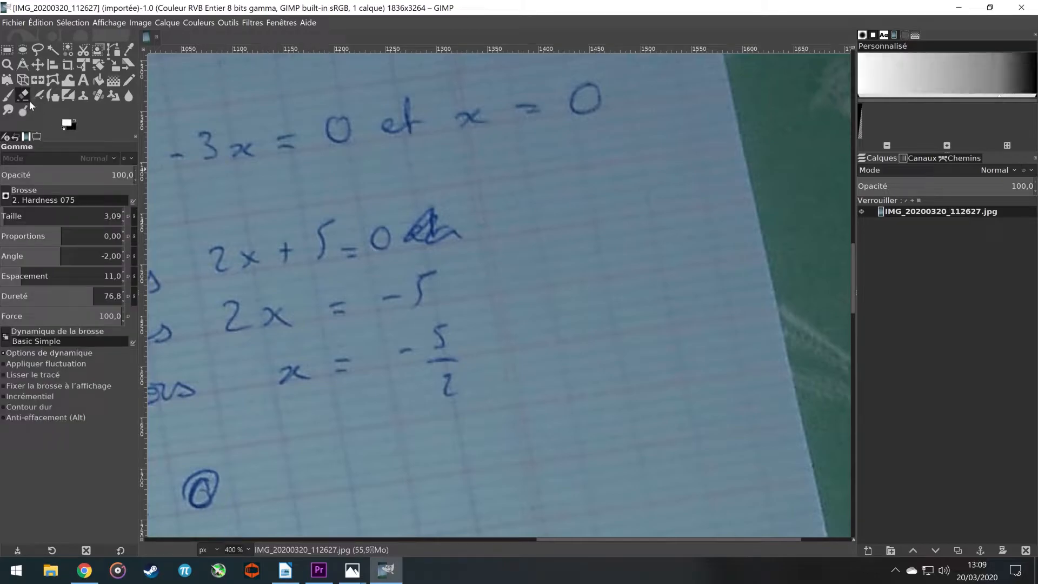
mouse_move(427, 222)
left_mouse_down()
mouse_move(422, 199)
mouse_move(426, 254)
mouse_move(435, 230)
mouse_move(441, 259)
mouse_move(440, 202)
mouse_move(443, 232)
mouse_move(413, 230)
mouse_move(411, 250)
mouse_move(402, 225)
mouse_move(436, 233)
mouse_move(408, 219)
left_mouse_up()
left_click(75, 121)
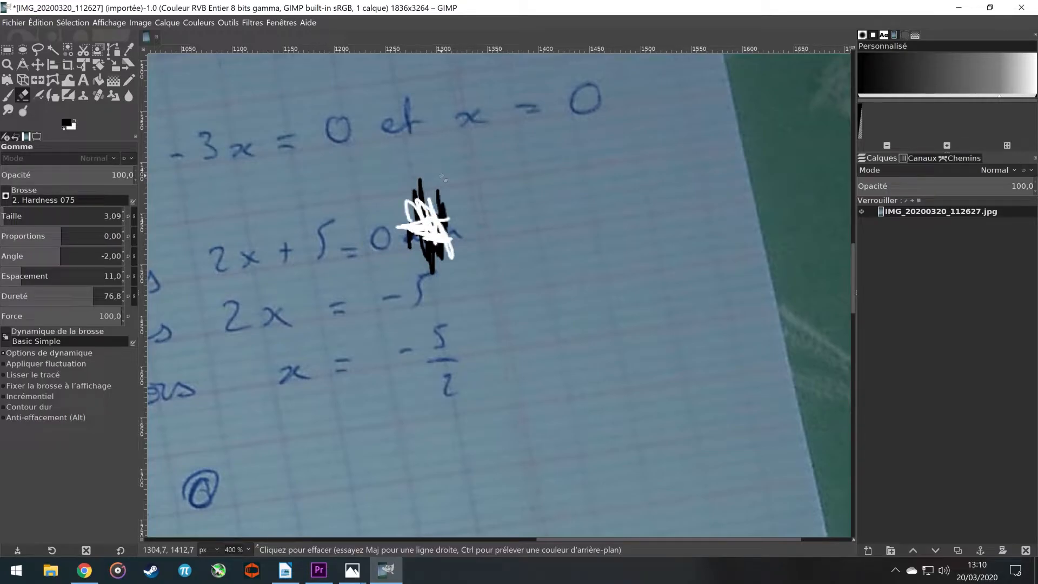
Undo all the eraser strokes over the crossed-out word.
key("ctrl+z")
key("ctrl+z")
key("ctrl+z")
key("ctrl+z")
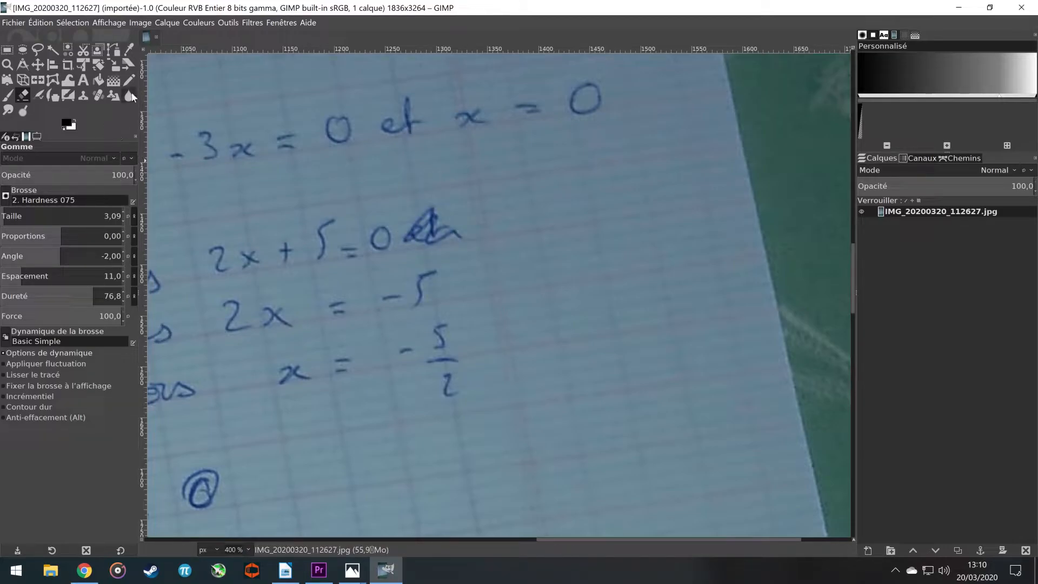
Clone blank ruled paper from the page's lower part over the crossed-out word after 2x + 5 = 0, using brush size 28.93.
left_click(83, 96)
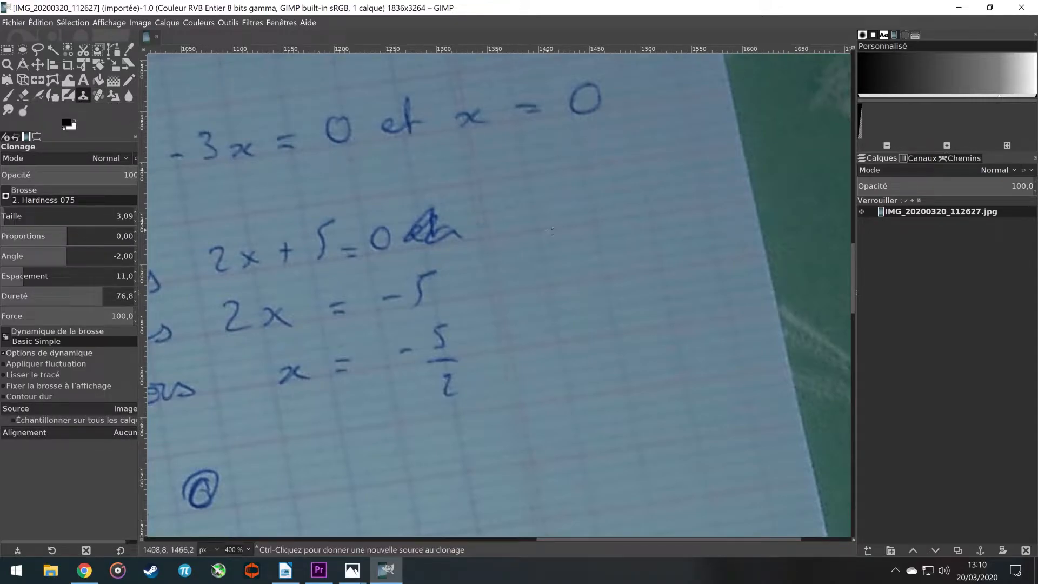
left_click(16, 217)
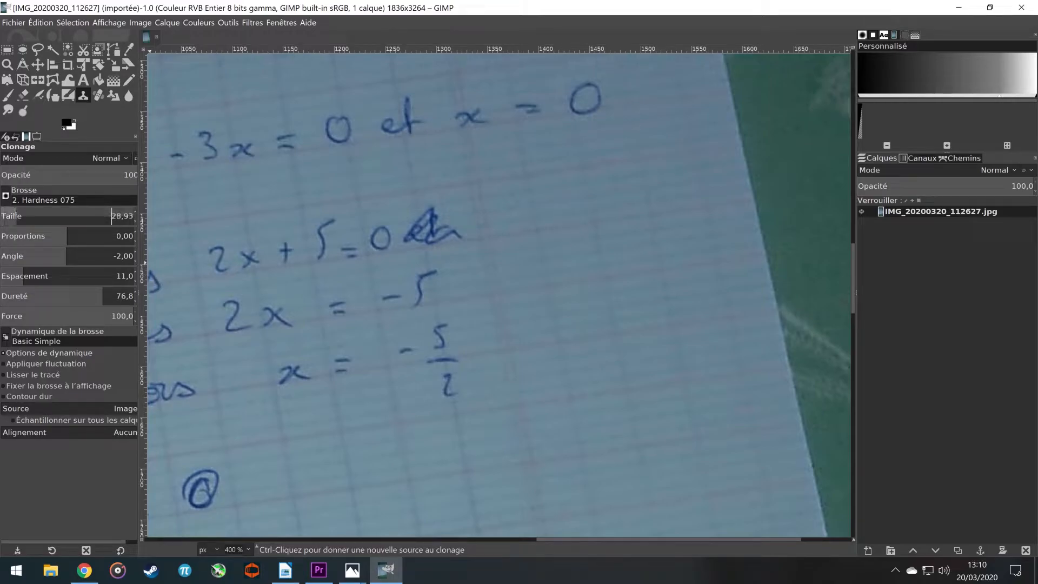
left_click_drag(17, 217, 111, 216)
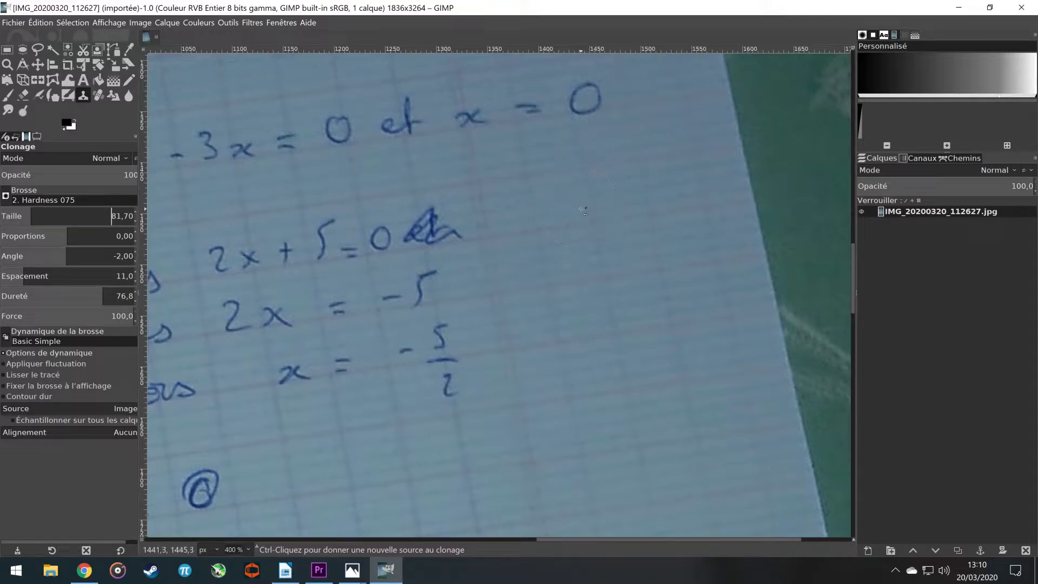
key("ctrl")
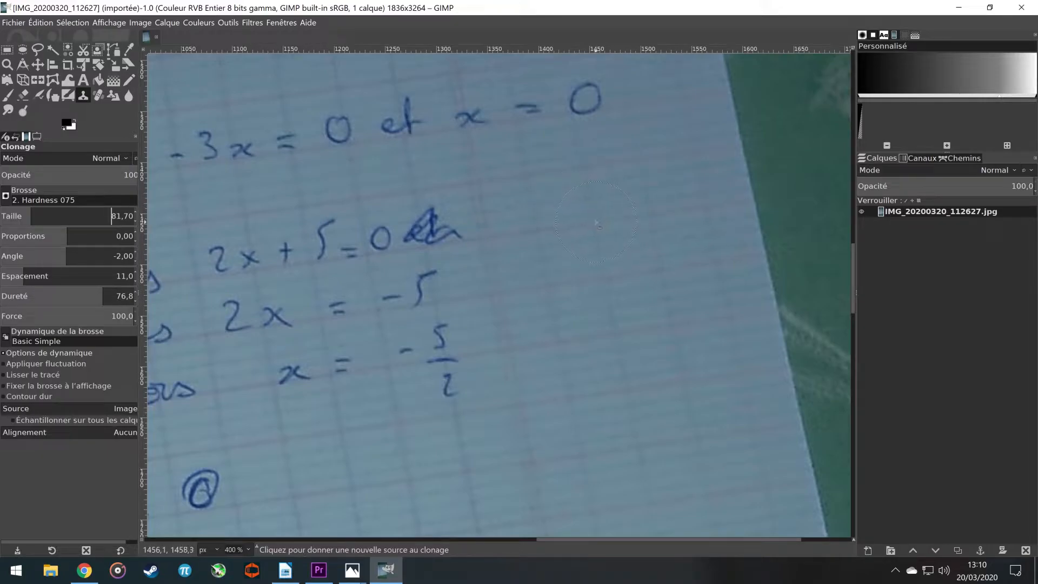
left_click(595, 223, "ctrl")
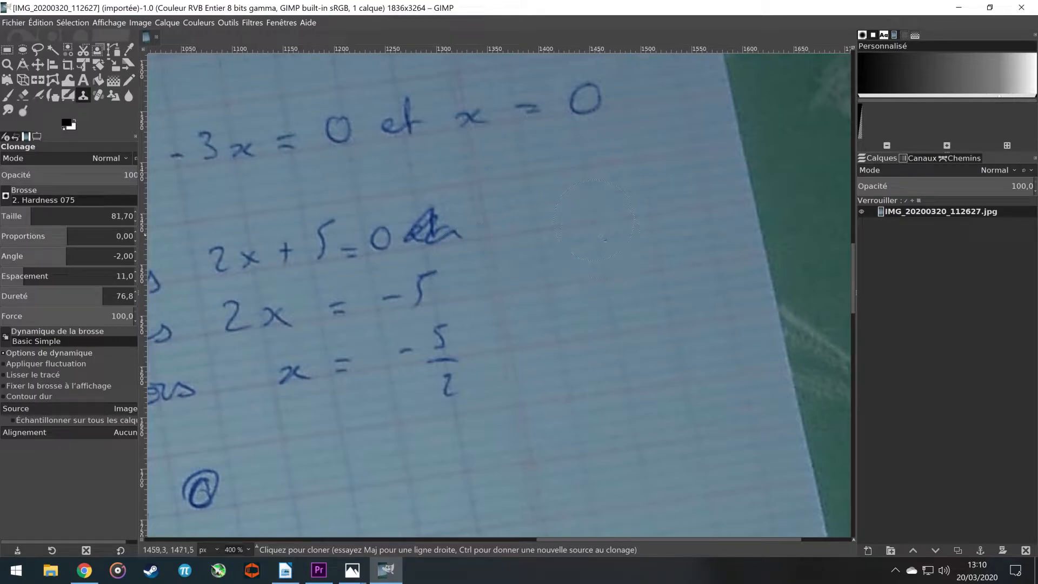
key("ctrl")
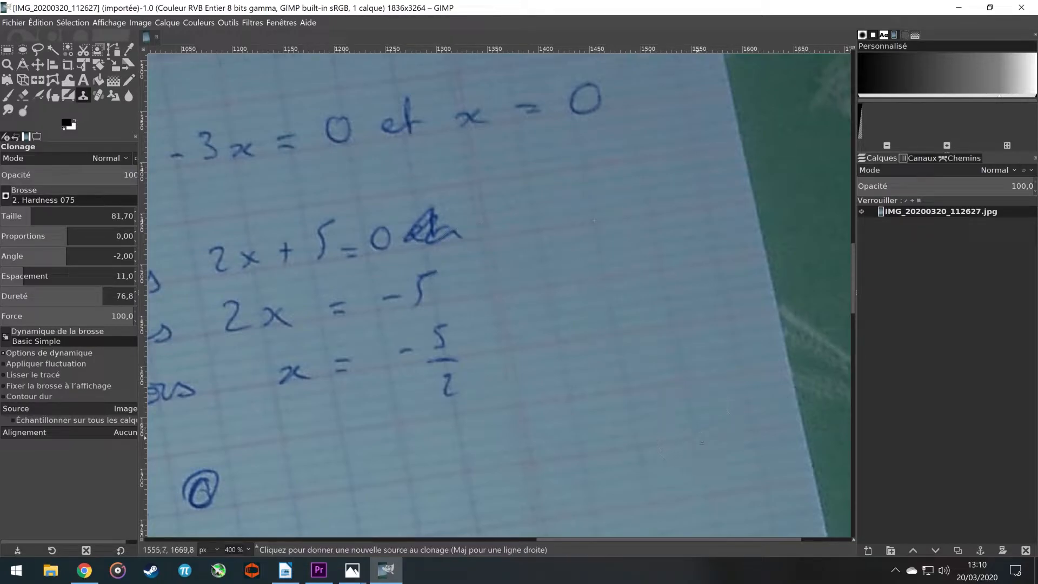
left_click(697, 445, "ctrl")
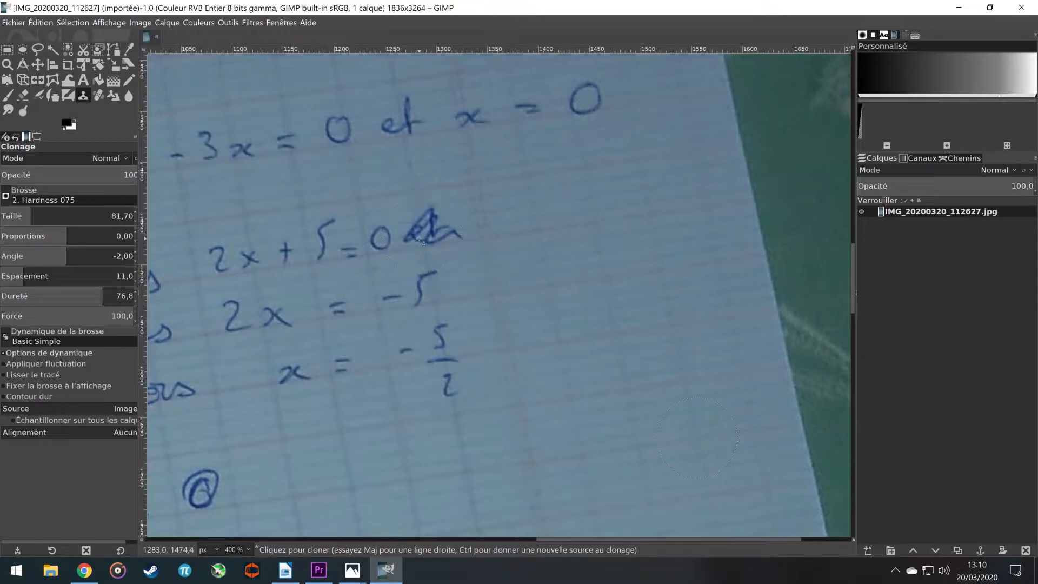
left_click_drag(28, 216, 18, 216)
mouse_move(429, 250)
left_mouse_down()
mouse_move(411, 237)
mouse_move(424, 219)
mouse_move(442, 243)
mouse_move(453, 239)
left_mouse_up()
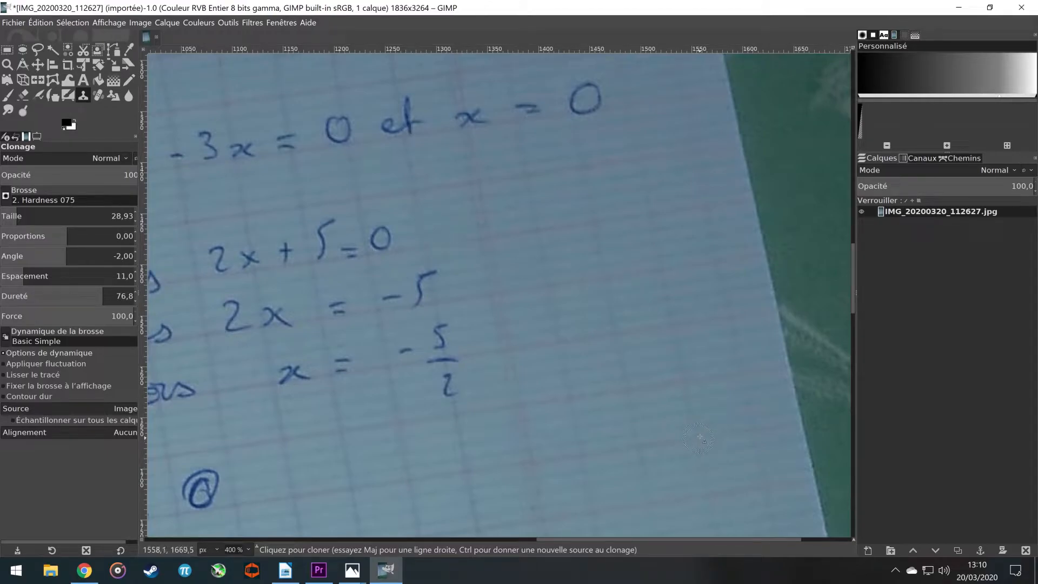
Try cloning a patch of green tablecloth onto the blank paper beside 2x + 5 = 0, and undo it.
scroll(699, 439, "down", 3)
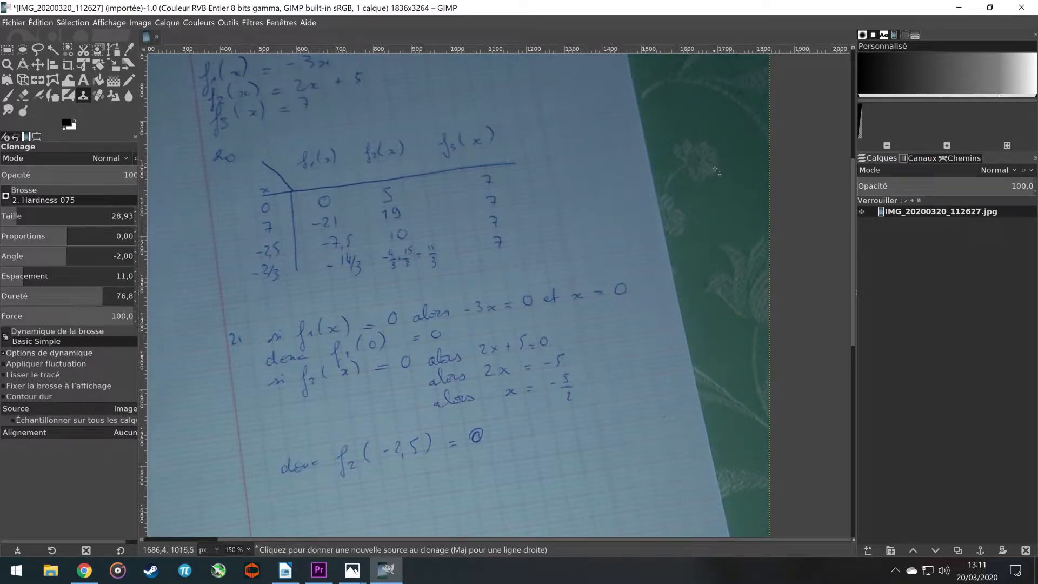
left_click(580, 342, "ctrl")
mouse_move(580, 342)
left_mouse_down()
mouse_move(571, 336)
mouse_move(588, 347)
mouse_move(571, 337)
left_mouse_up()
scroll(586, 266, "down", 2)
scroll(593, 313, "up", 4)
scroll(593, 313, "up", 2)
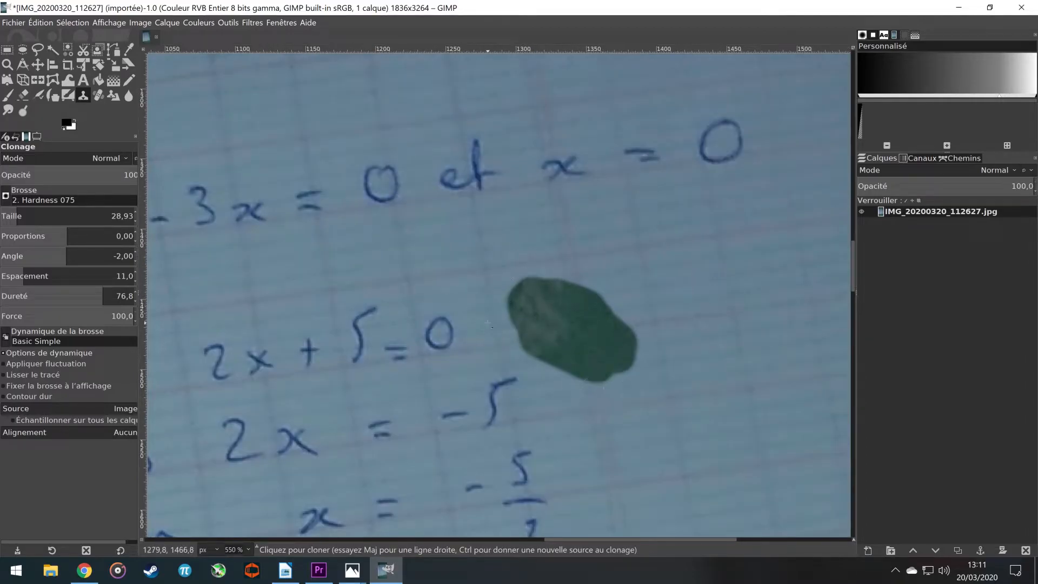
key("ctrl+z")
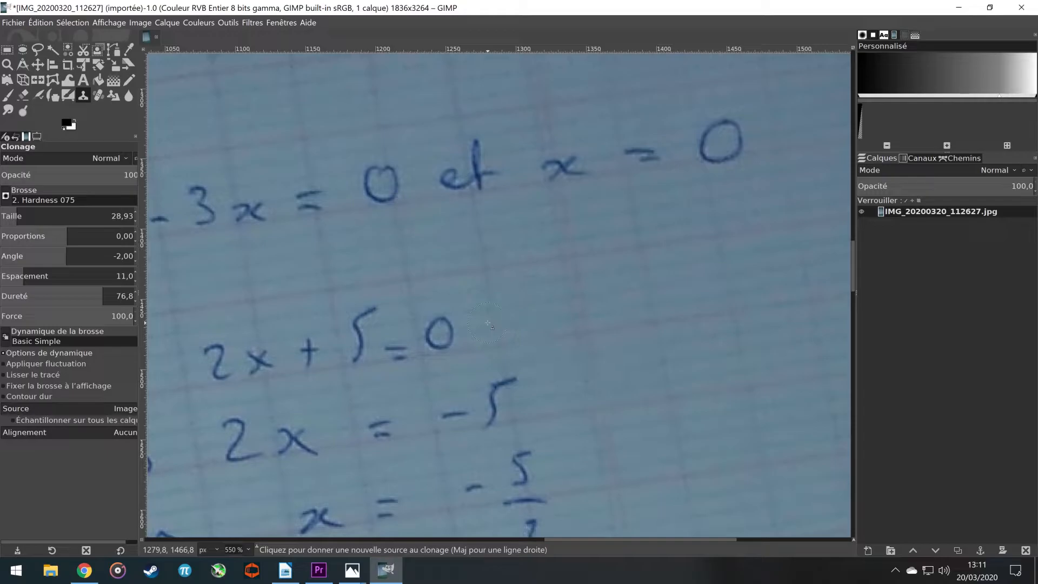
scroll(488, 315, "down", 5)
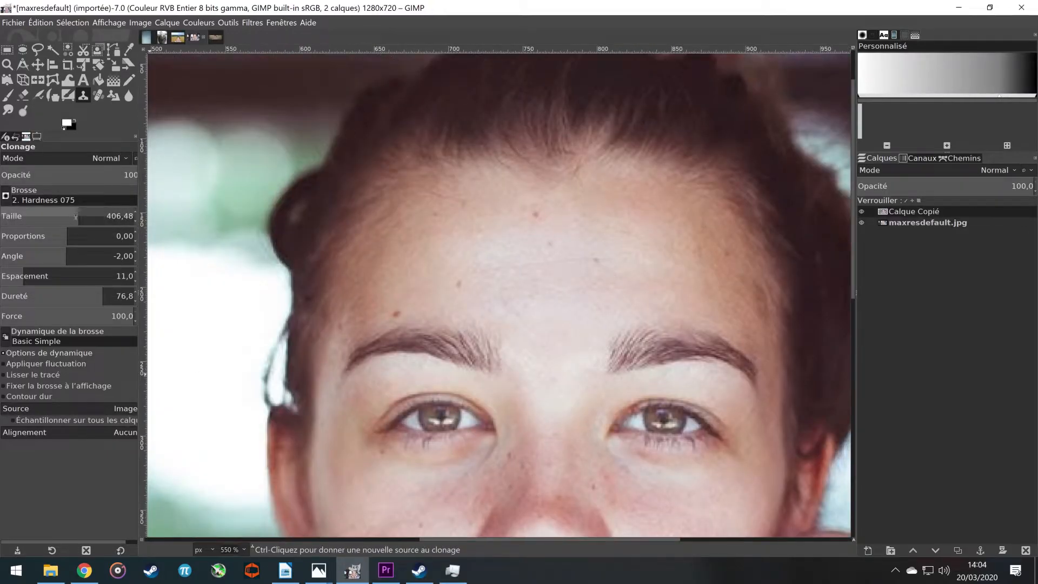
Set the clone brush size to 12.97 on the portrait and clone clear forehead skin over the small blemishes and near the temple.
left_click_drag(75, 215, 18, 215)
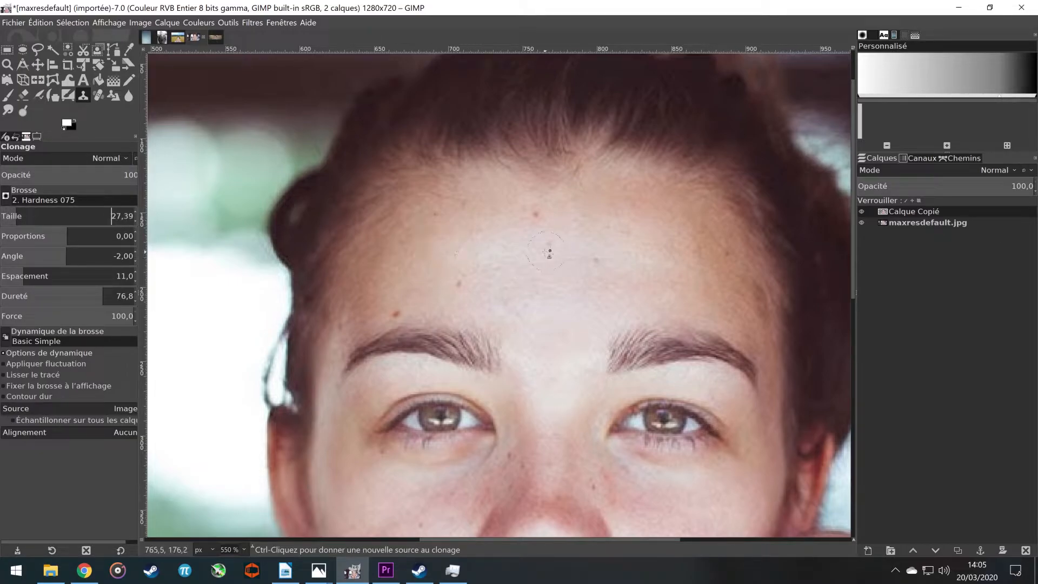
left_click_drag(16, 218, 9, 218)
key("ctrl")
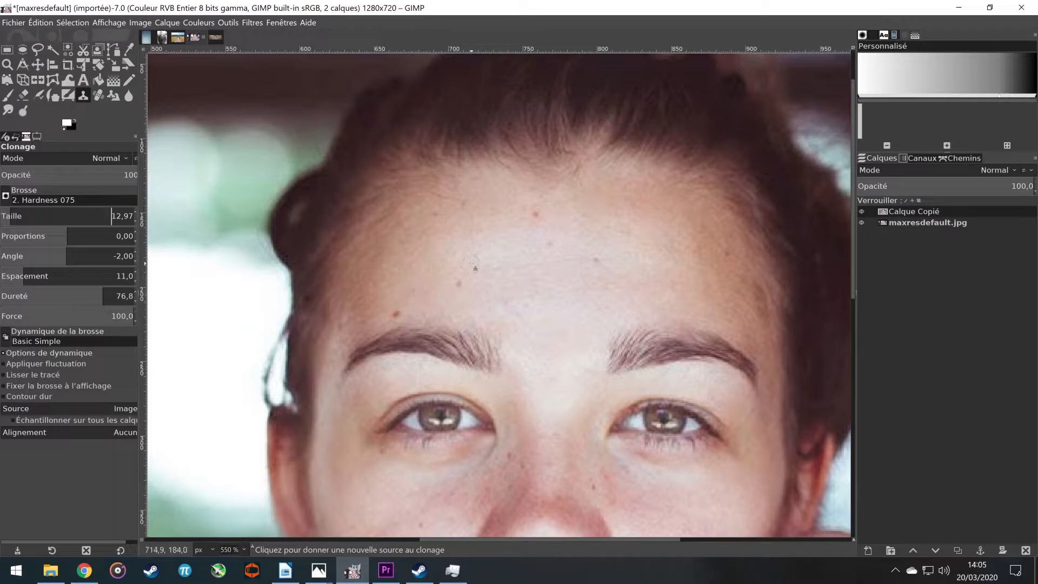
left_click(468, 265, "ctrl")
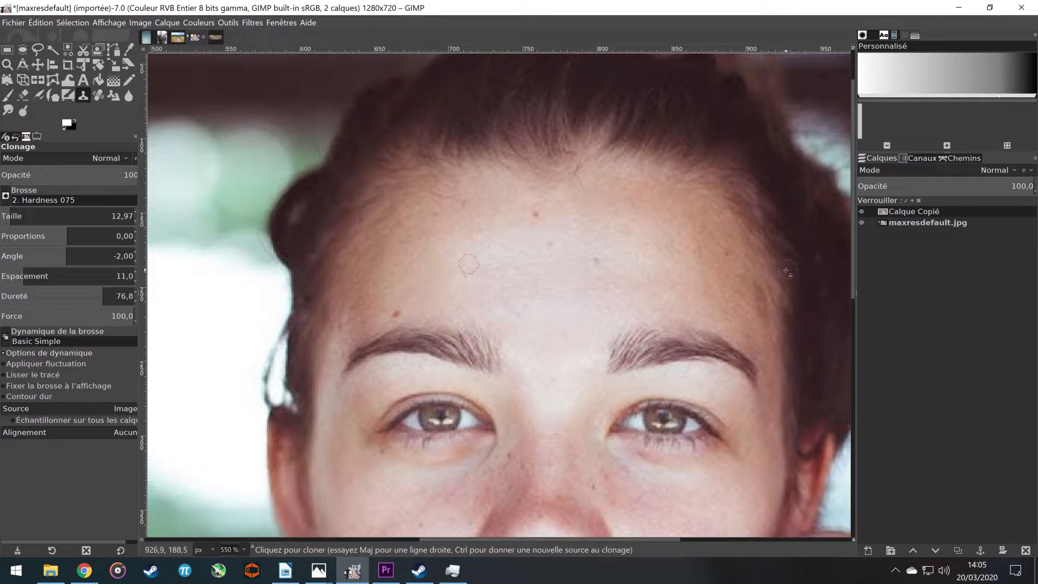
mouse_move(724, 261)
left_mouse_down()
mouse_move(731, 249)
mouse_move(731, 261)
left_mouse_up()
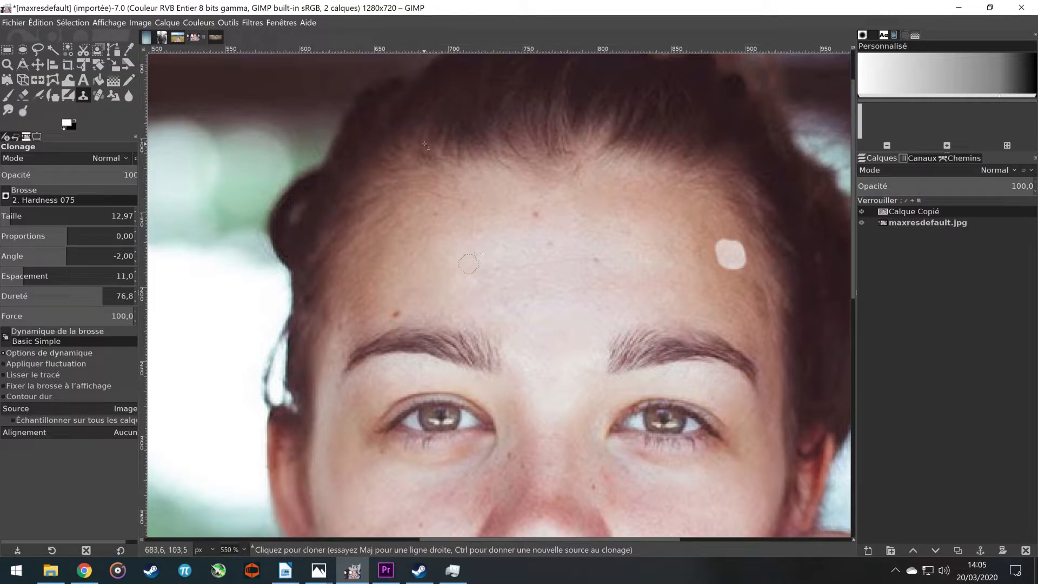
Undo the pale clone patch near the temple and clone neighbouring skin over the forehead spots and the mole above the eyebrow.
key("ctrl+z")
left_click(468, 263, "ctrl")
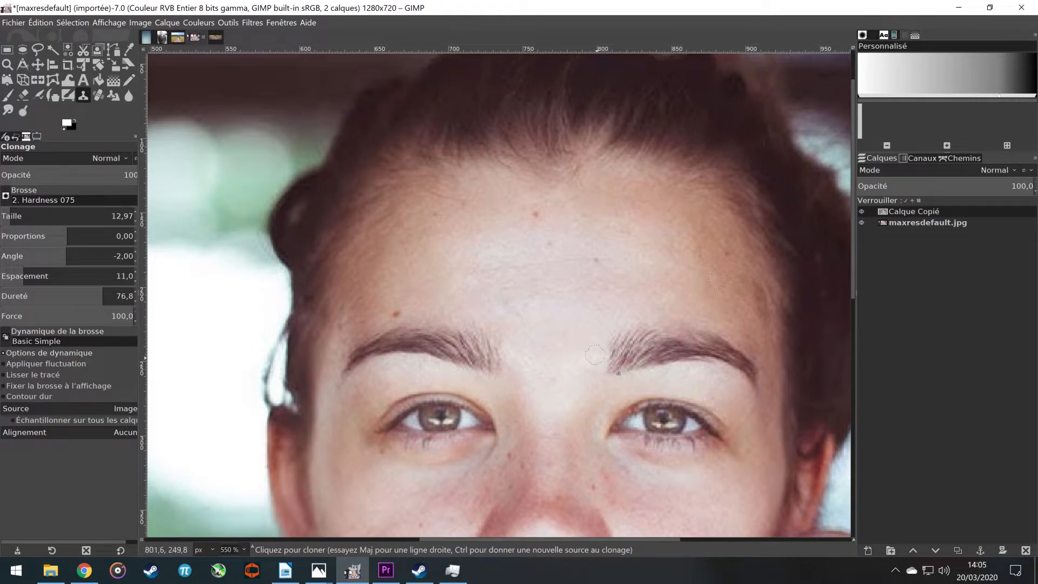
left_click(729, 245, "ctrl")
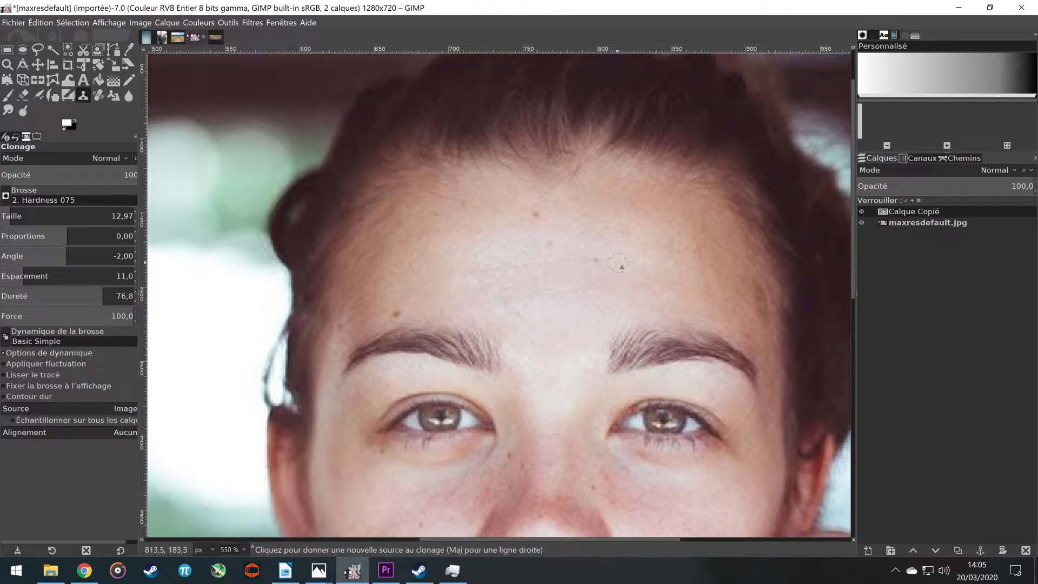
left_click(597, 261)
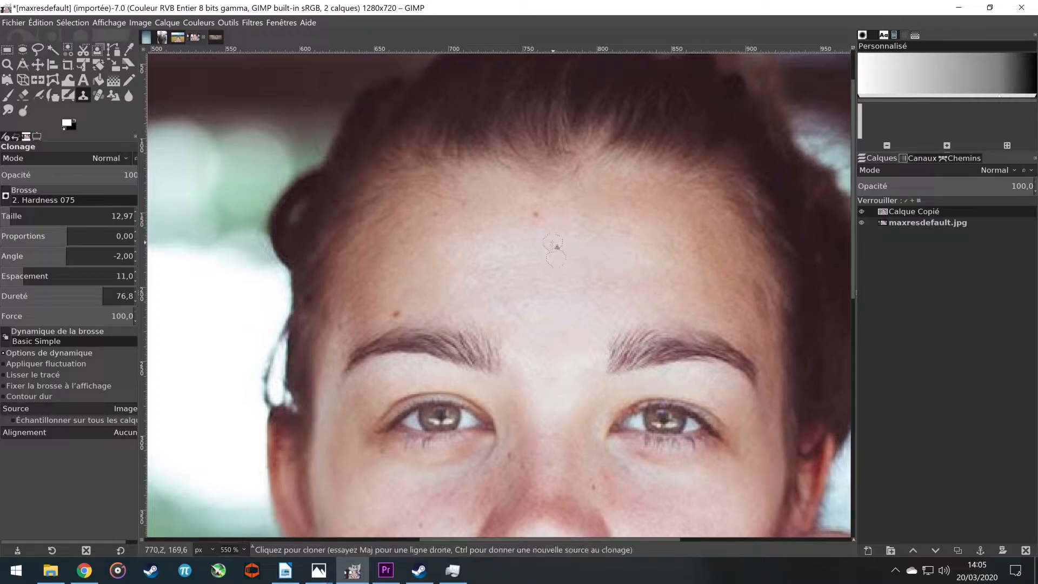
left_click(557, 212, "ctrl")
left_click(536, 215)
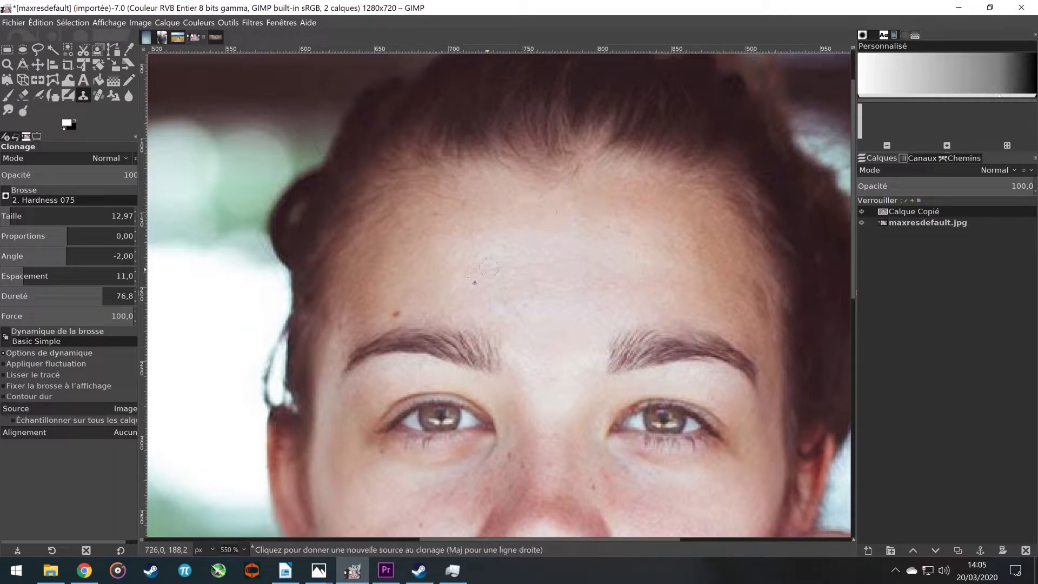
left_click(399, 301, "ctrl")
left_click(401, 310)
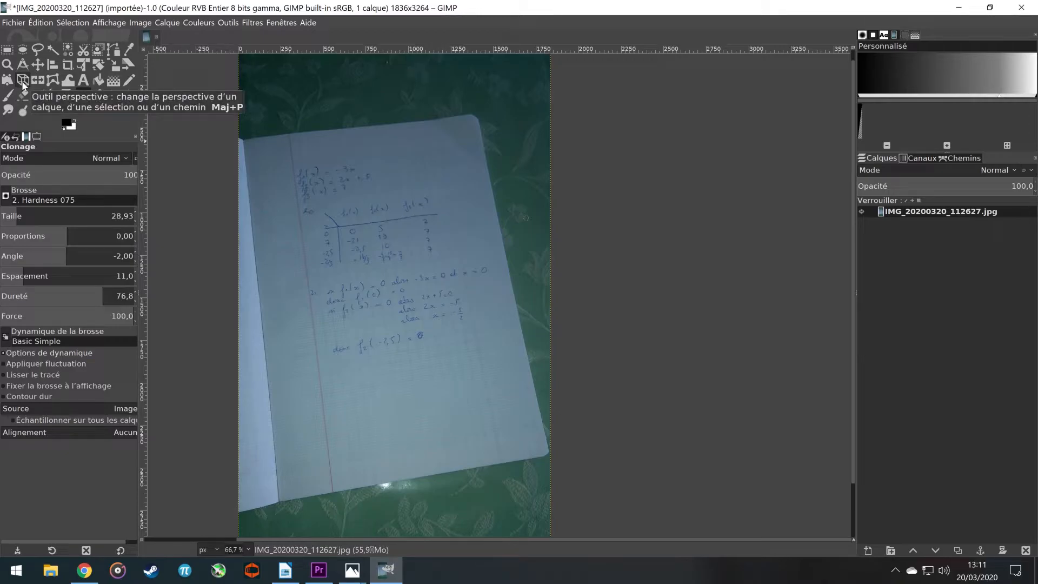
Set up the Perspective tool on the notebook photo with Rogner selon le même rapport clipping and Nombre de lignes guides.
left_click(22, 81)
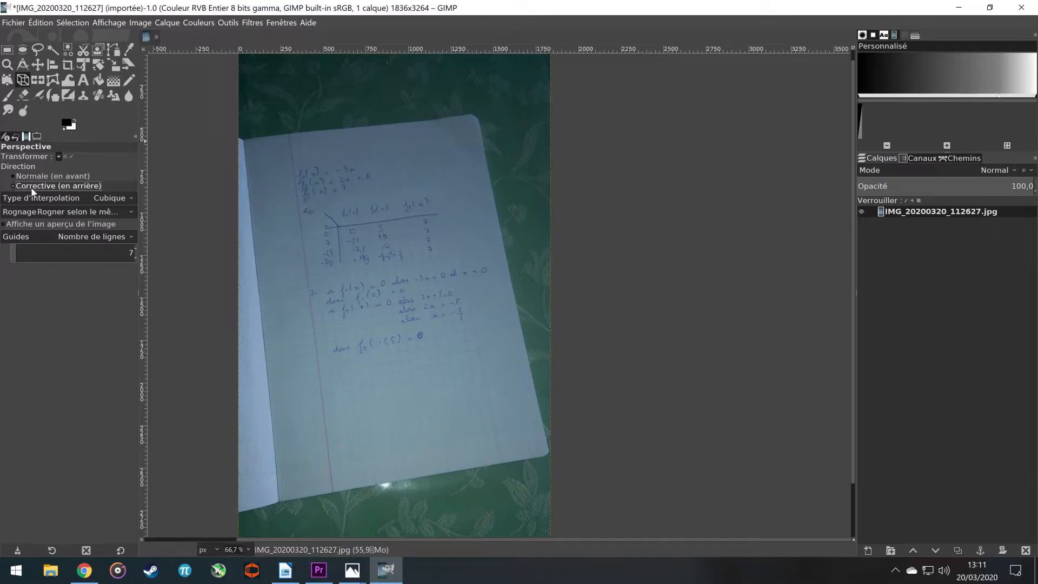
left_click(128, 212)
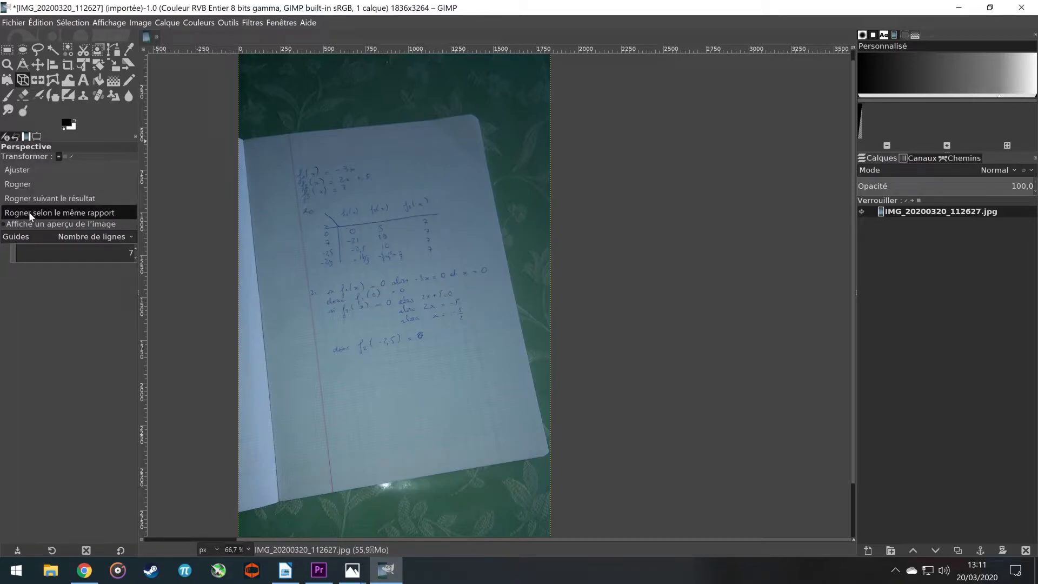
left_click(65, 213)
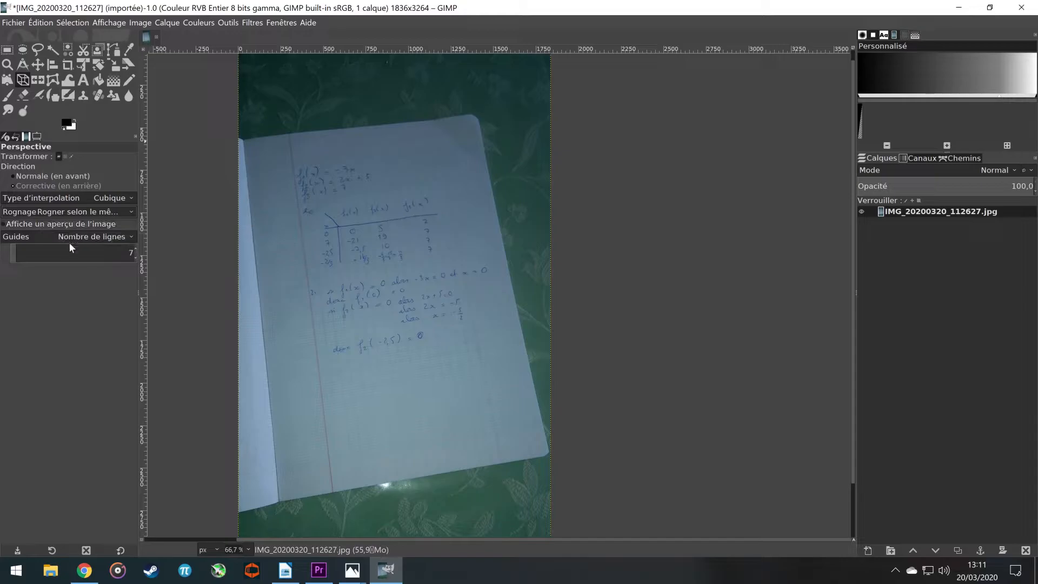
left_click(129, 236)
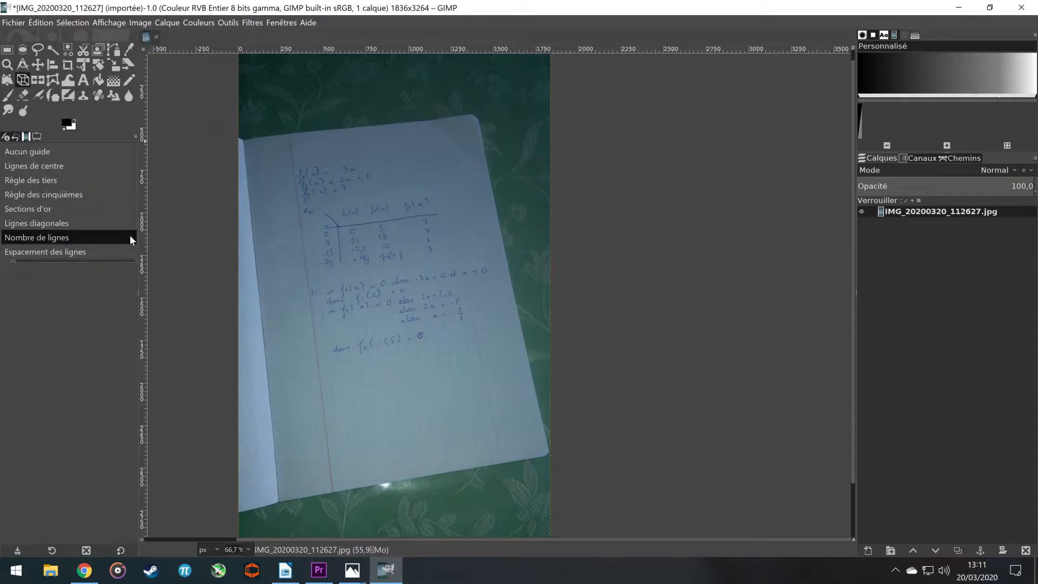
left_click(47, 239)
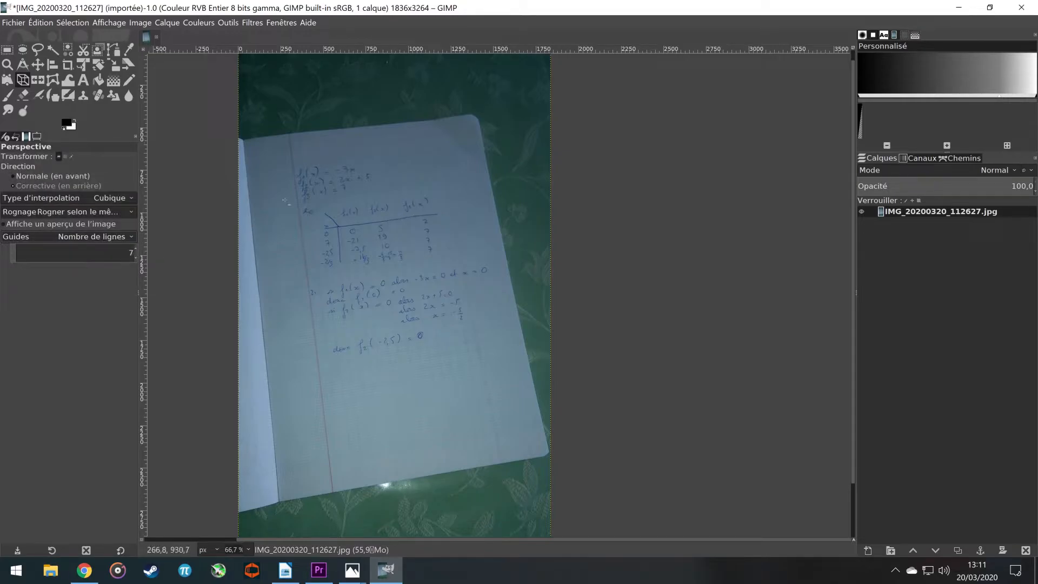
Fit the perspective grid's four corners to the page, using the red margin line for one side and the outer page corners for the other.
left_click(346, 147)
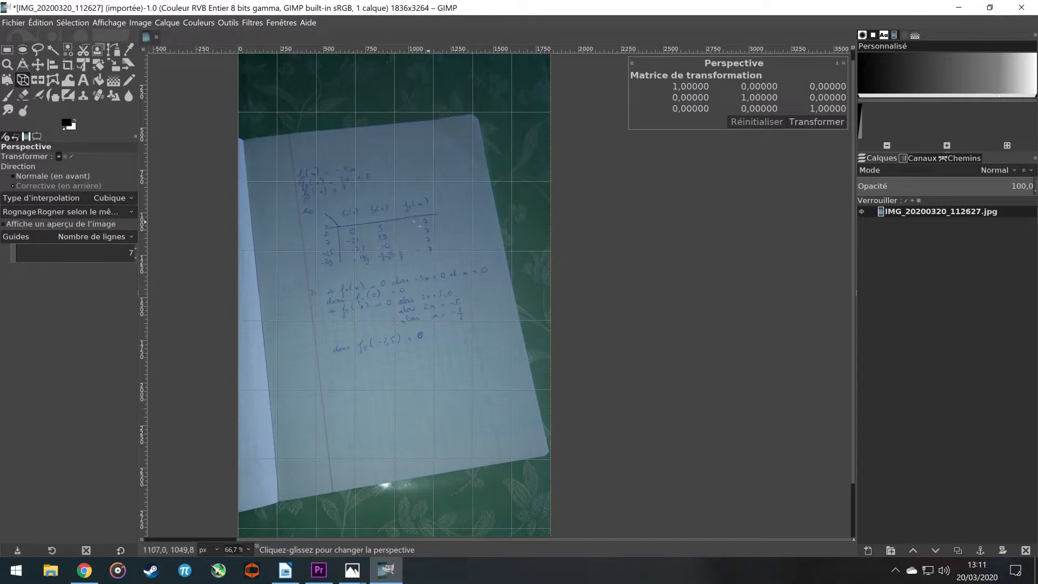
scroll(370, 221, "down", 1)
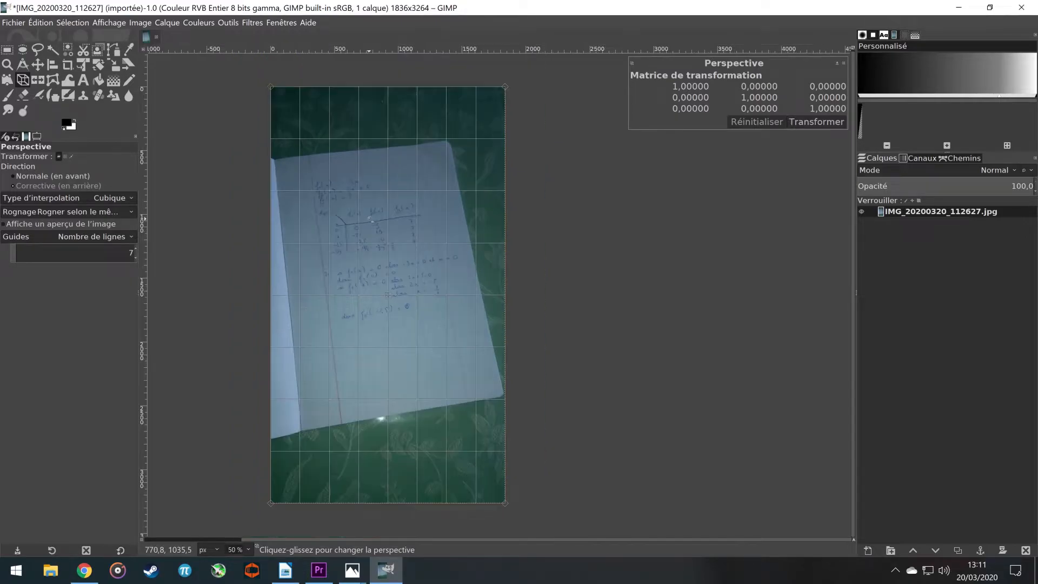
left_click_drag(272, 86, 309, 155)
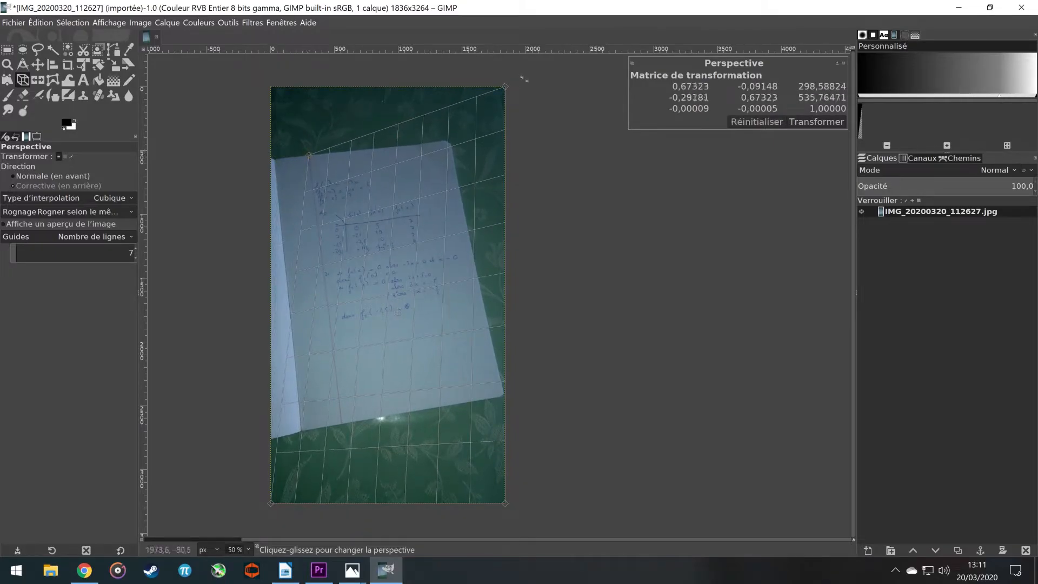
left_click_drag(506, 87, 450, 141)
left_click_drag(511, 510, 509, 401)
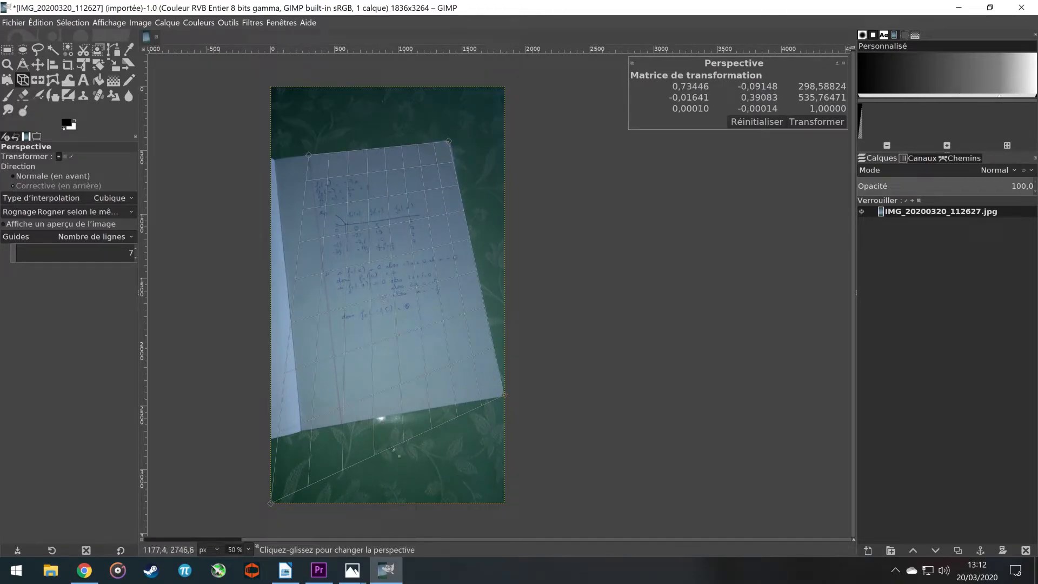
left_click_drag(270, 501, 344, 427)
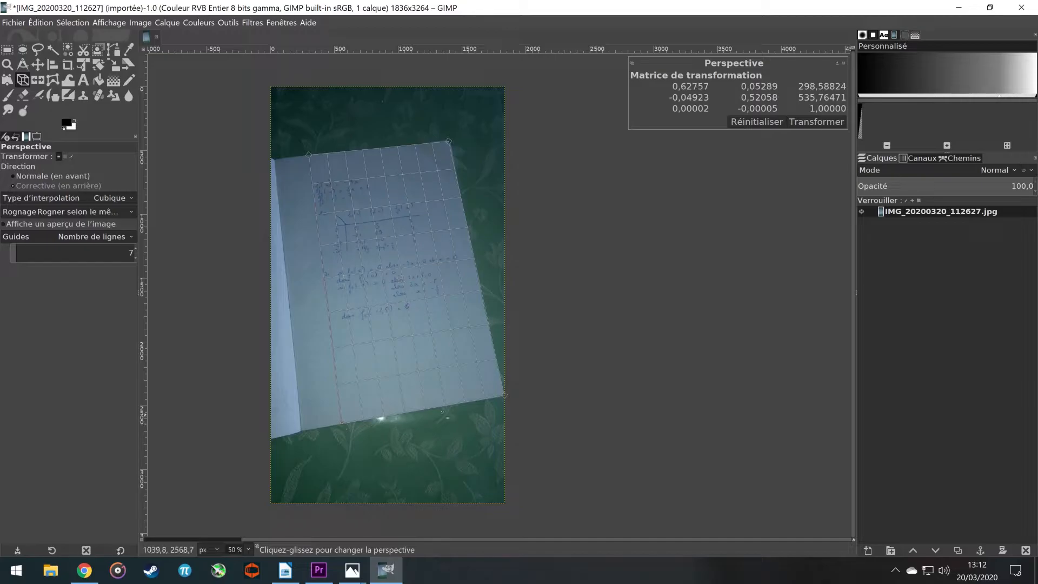
Refine the grid corner at the page's lower outer corner and apply the perspective transformation.
key("1")
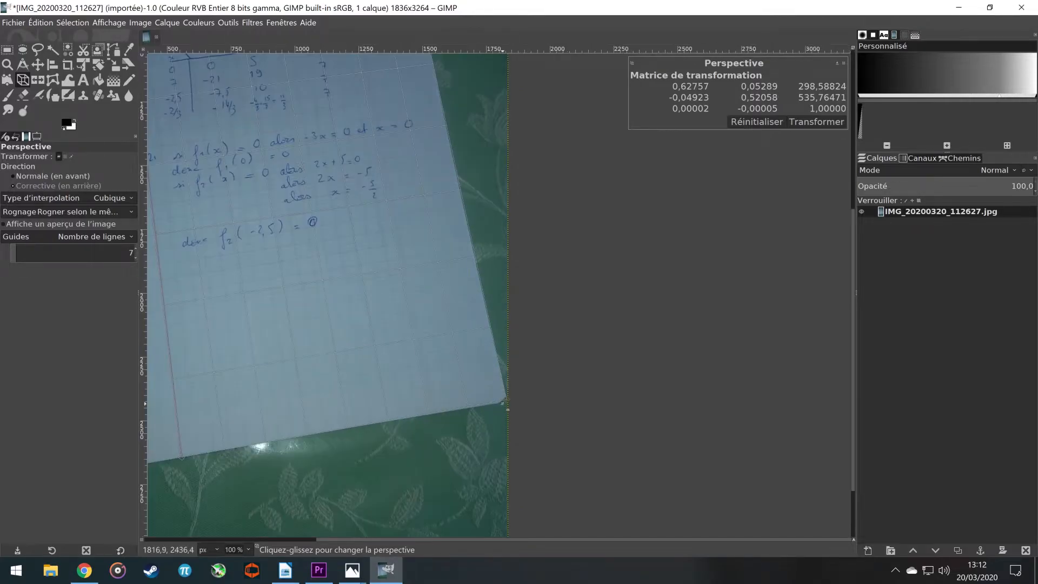
key("plus")
left_click_drag(508, 398, 507, 403)
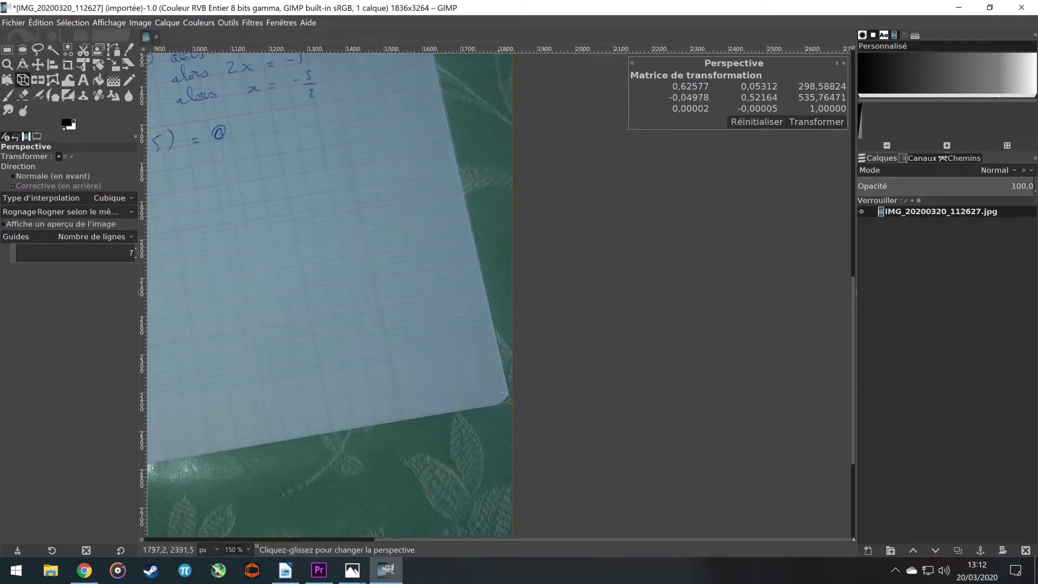
scroll(418, 274, "down", 4)
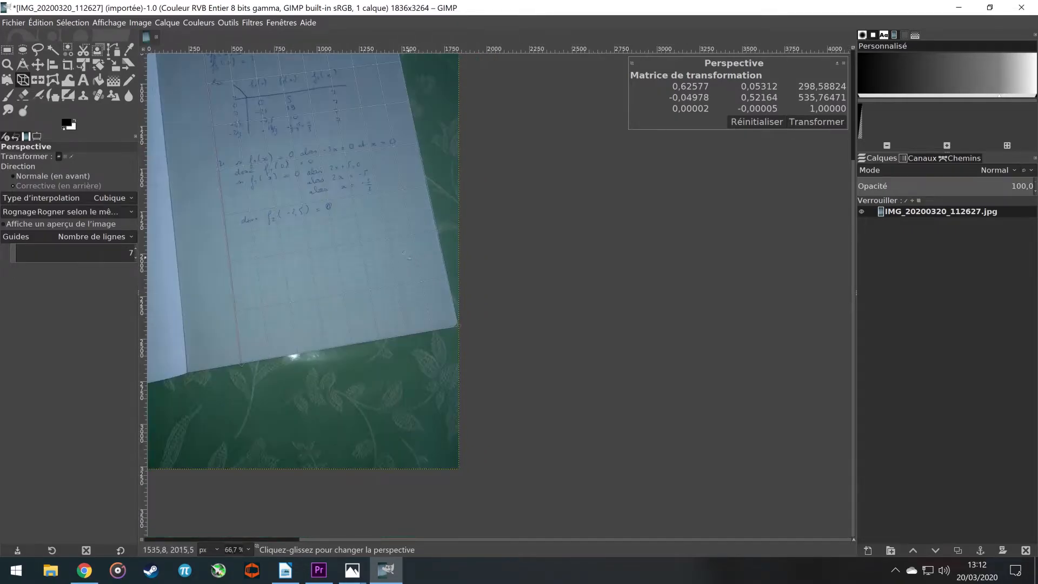
key("1")
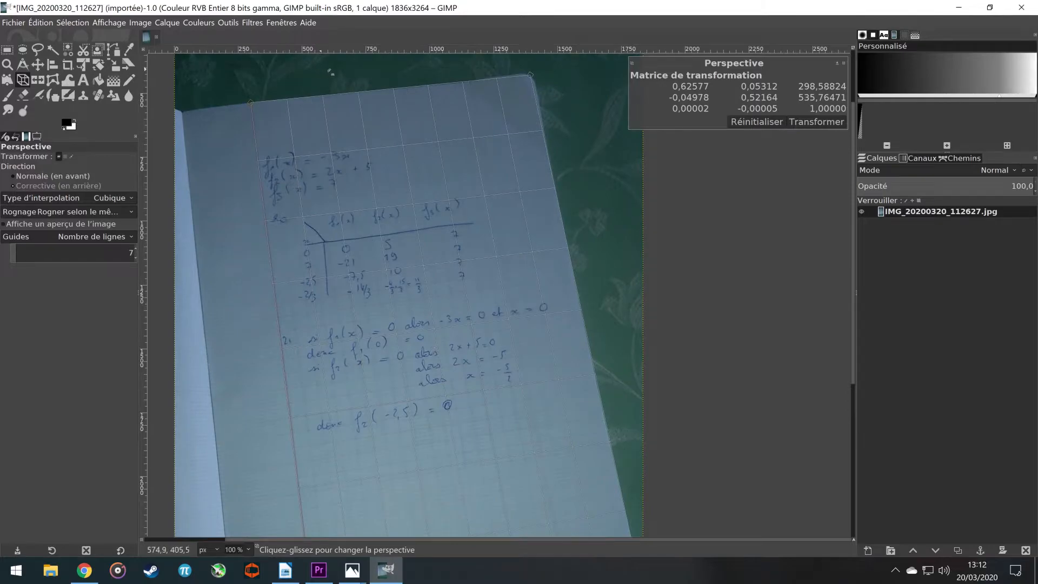
scroll(416, 130, "down", 1)
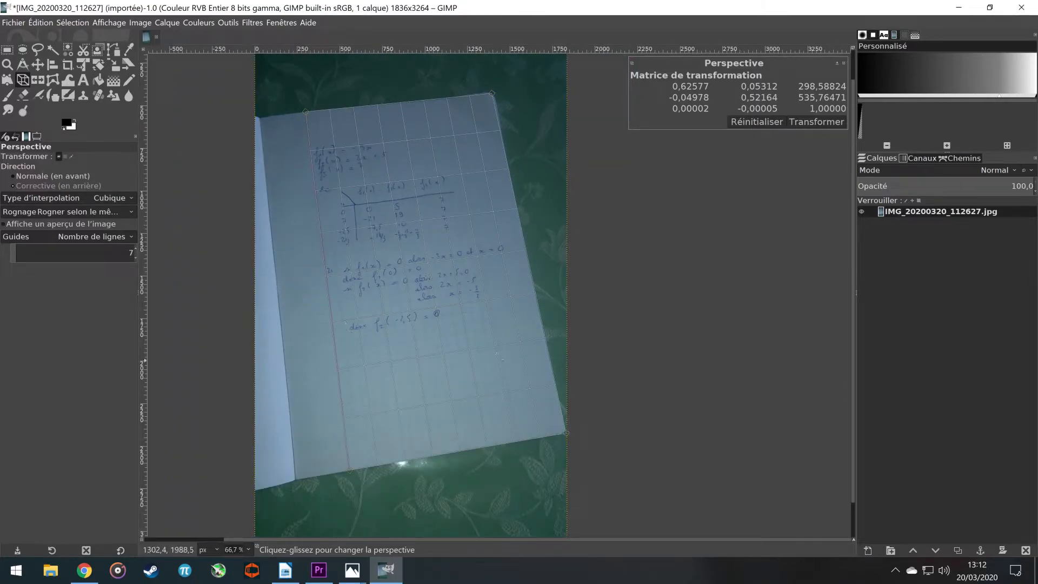
left_click(806, 121)
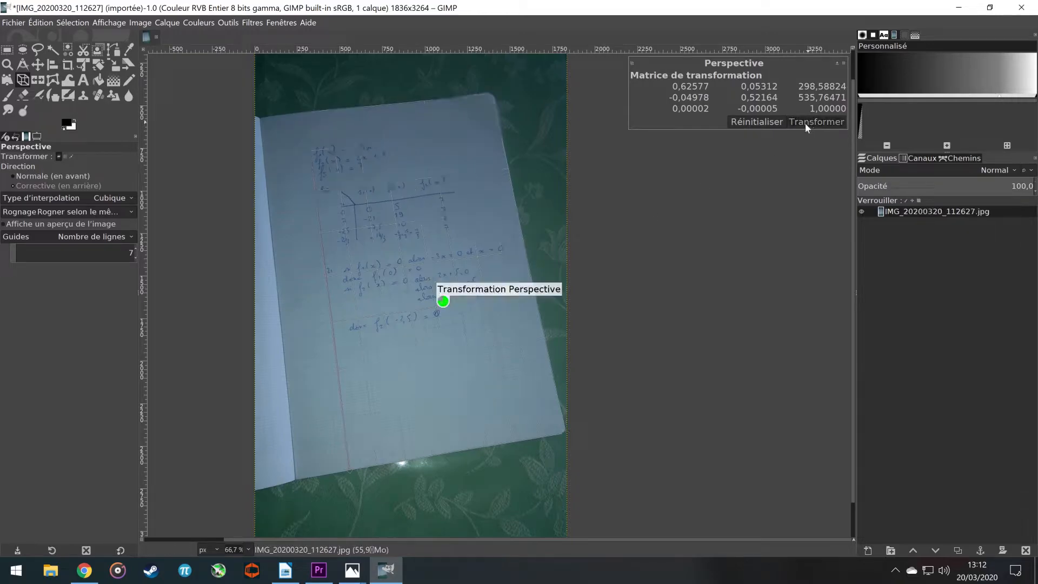
Fit the canvas to the layers so it covers the whole transformed photo.
scroll(325, 334, "down", 2)
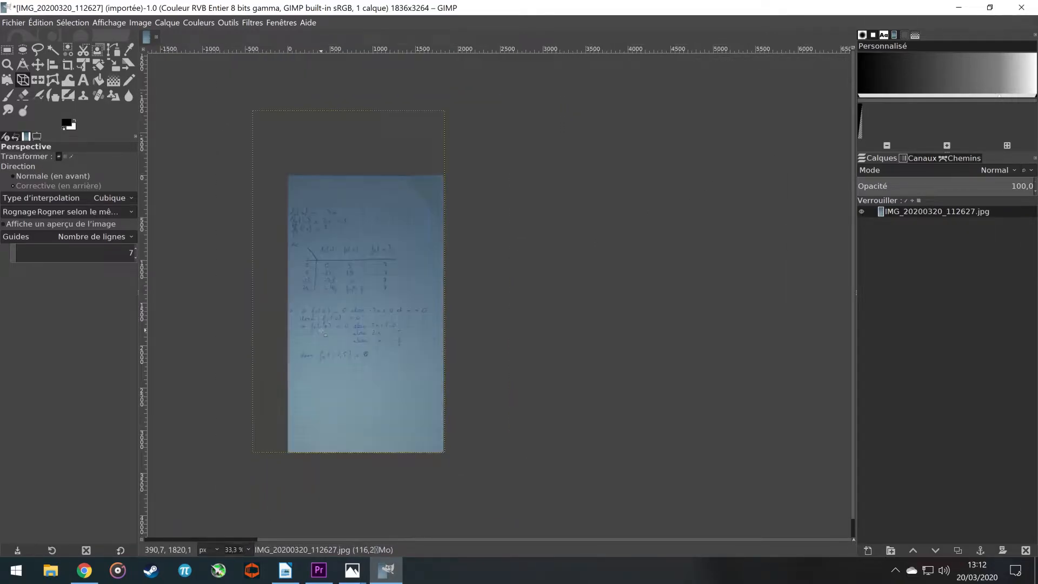
scroll(273, 296, "up", 1)
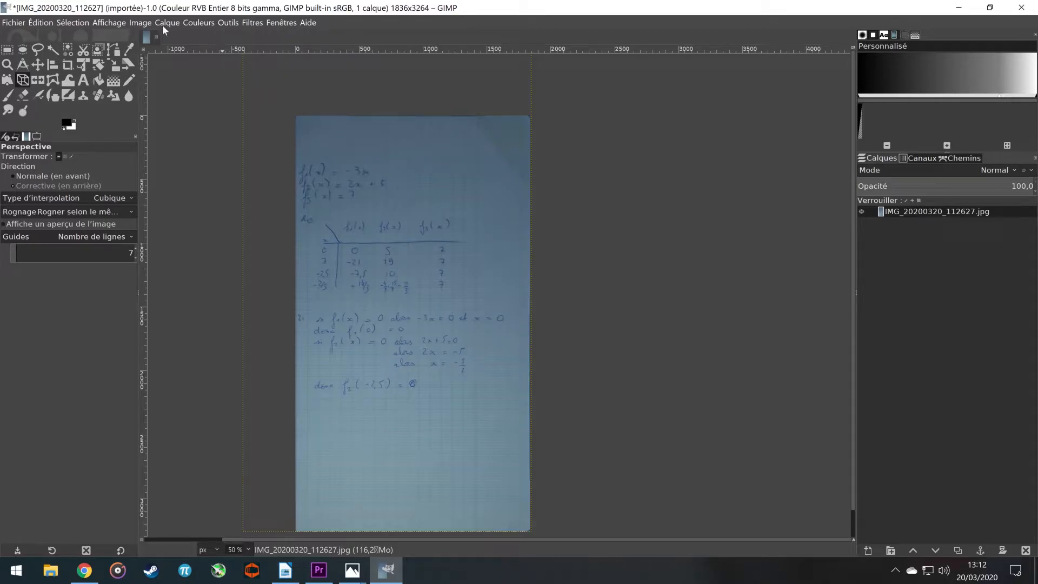
left_click(140, 23)
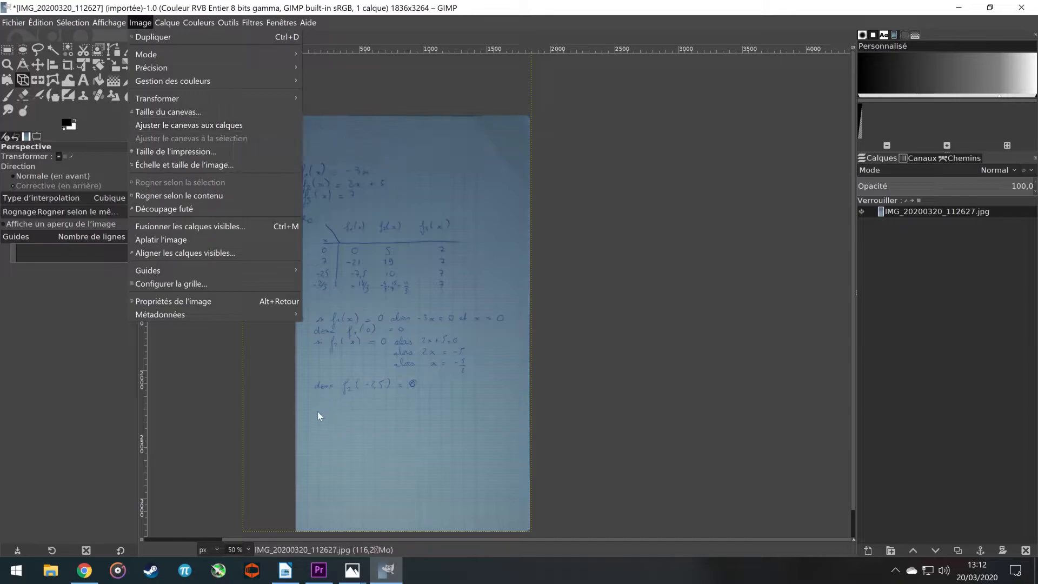
left_click(198, 128)
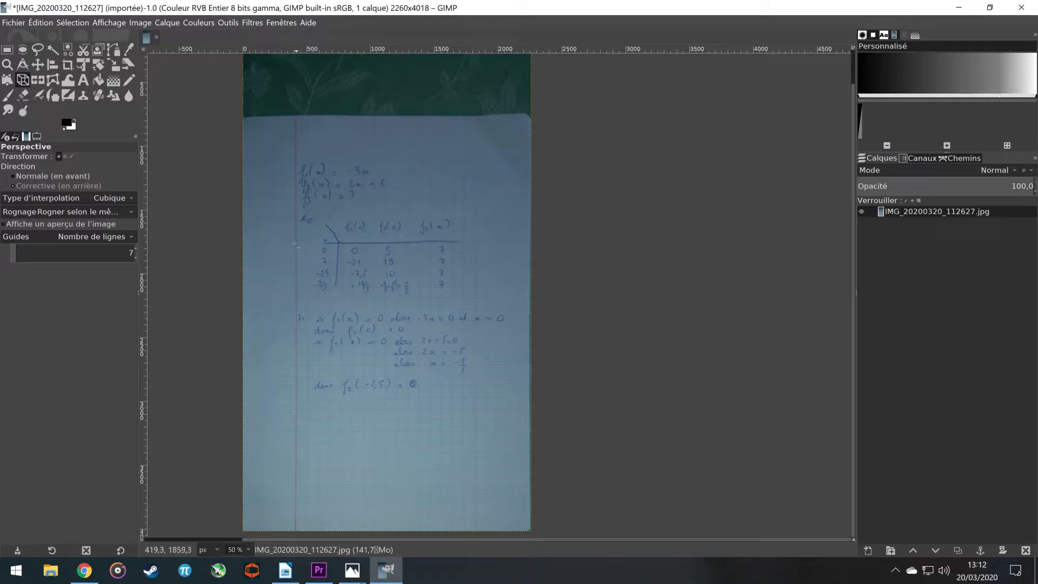
Fit the canvas to a rectangular selection of the page, about 2208 × 3194 px, and resize the layer to the image dimensions.
left_click(7, 52)
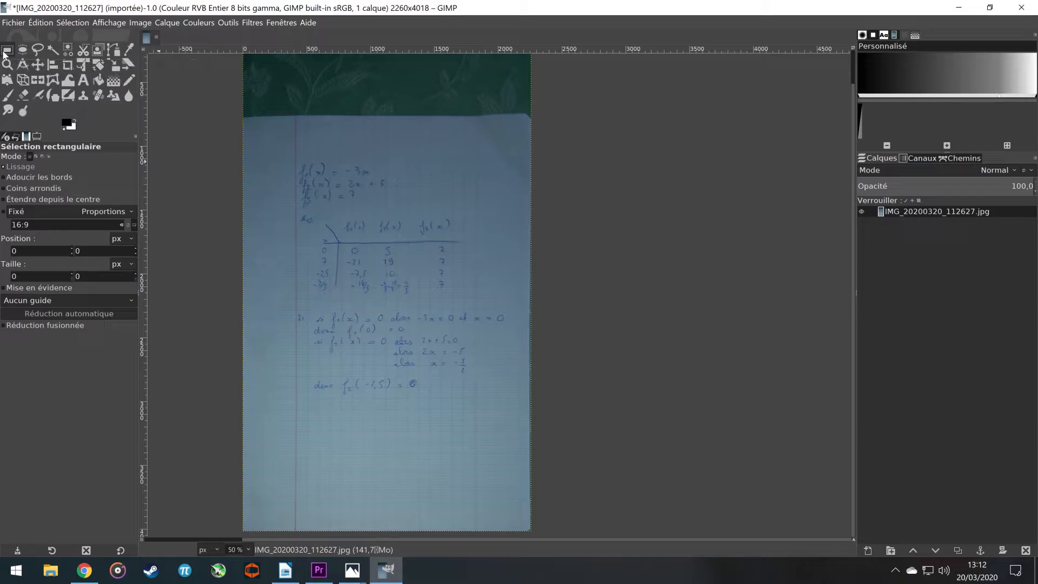
left_click_drag(247, 120, 529, 527)
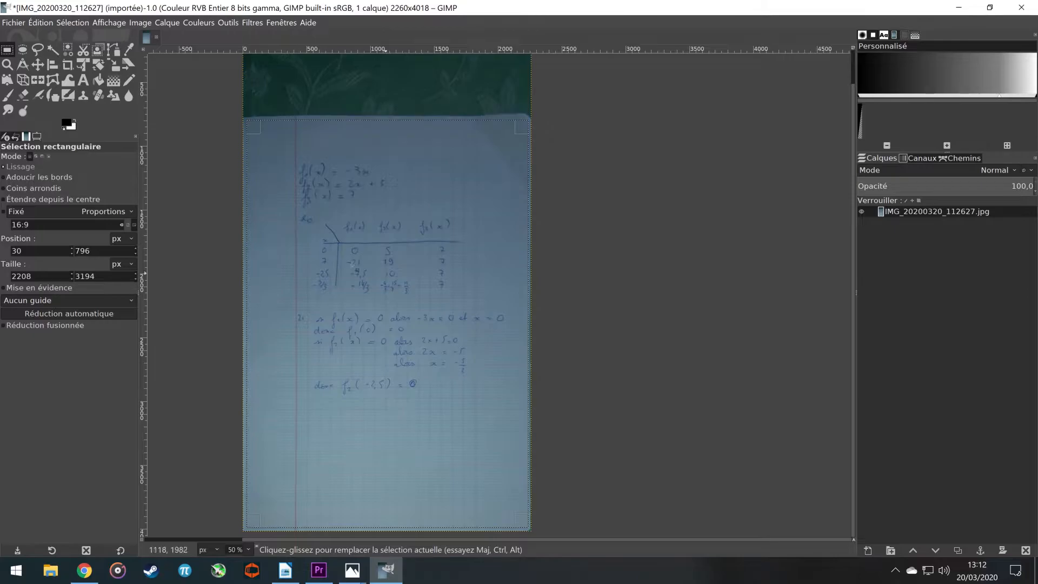
left_click(144, 23)
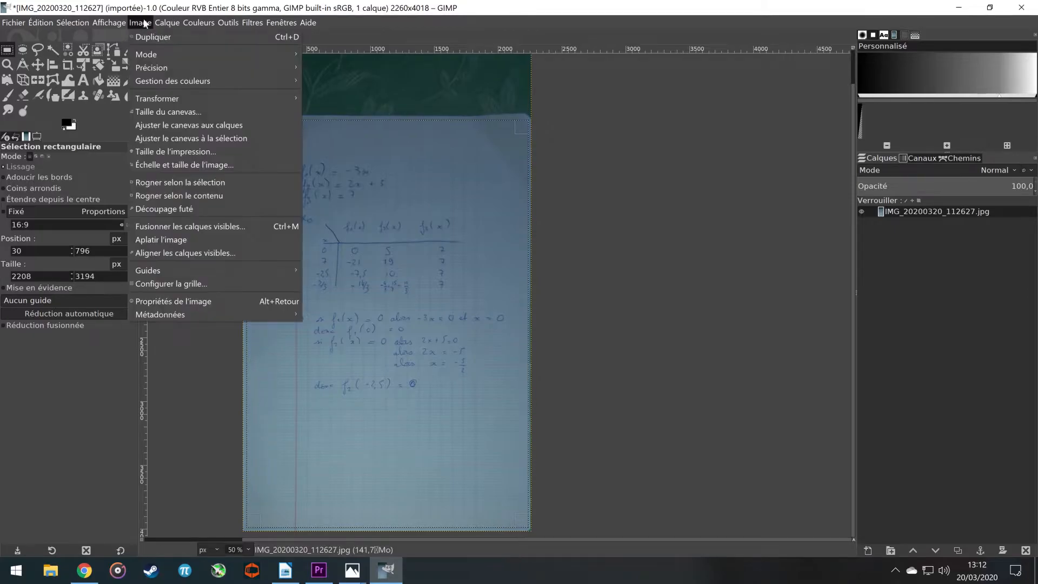
left_click(196, 137)
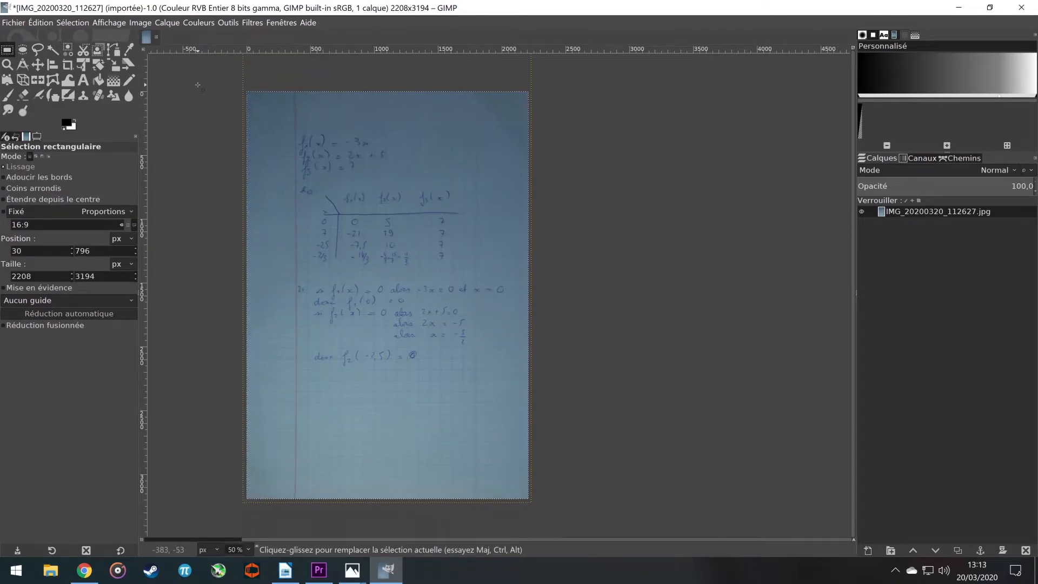
left_click(169, 24)
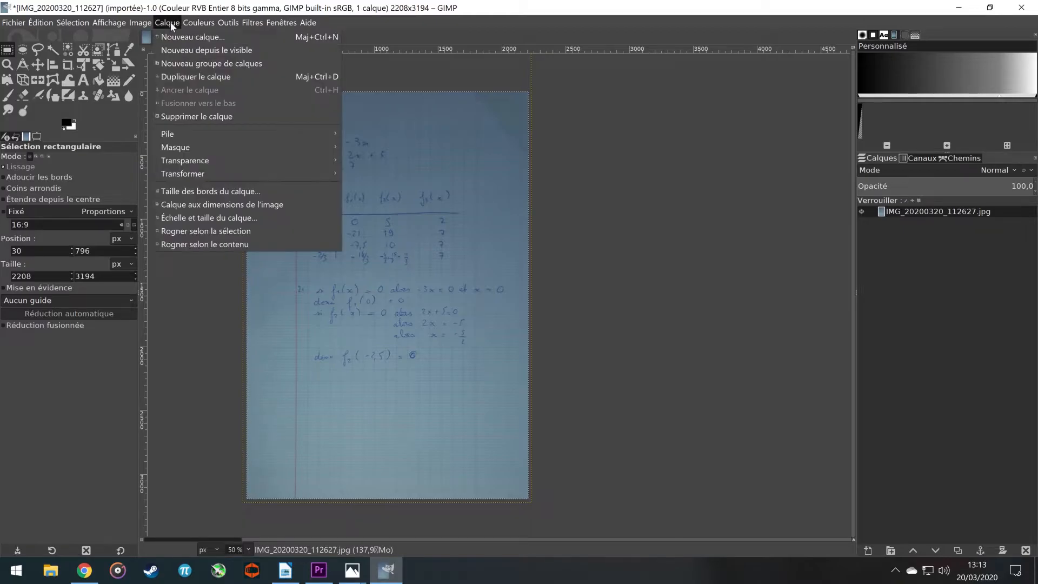
left_click(227, 204)
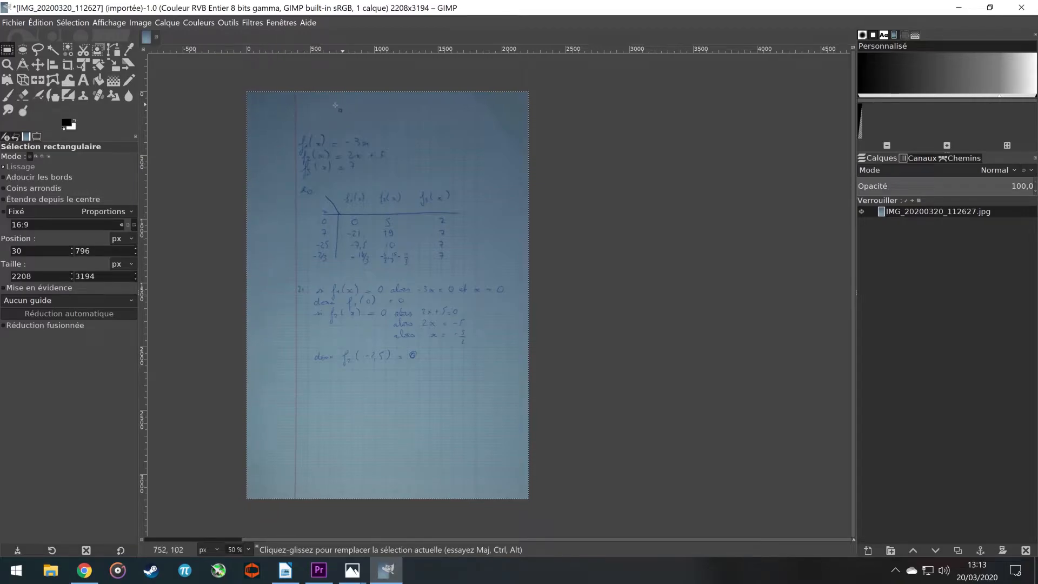
Open the Color Balance settings for the page layer and place their window clear of the page.
left_click(196, 23)
left_click(222, 37)
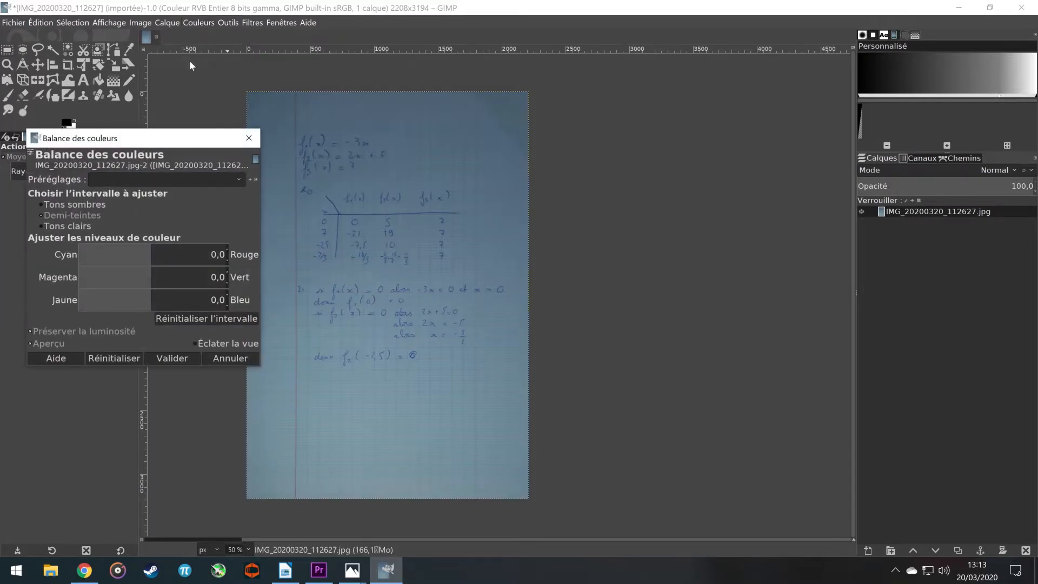
left_click_drag(146, 144, 713, 119)
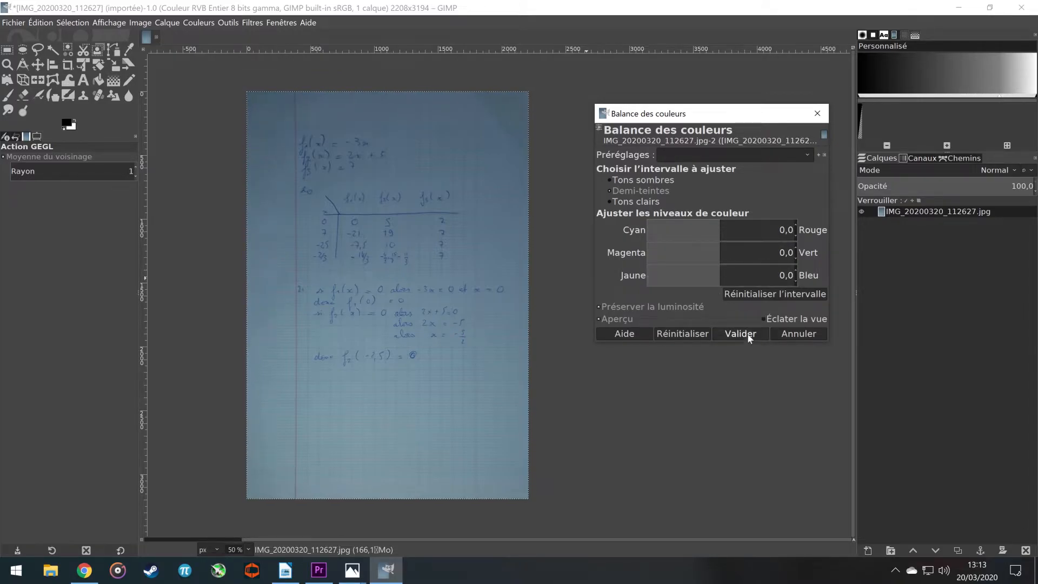
Try a midtone Cyan–Rouge balance of about -11,8 and reset the color balance.
mouse_move(724, 232)
left_mouse_down()
mouse_move(844, 245)
mouse_move(676, 235)
mouse_move(751, 241)
mouse_move(711, 241)
left_mouse_up()
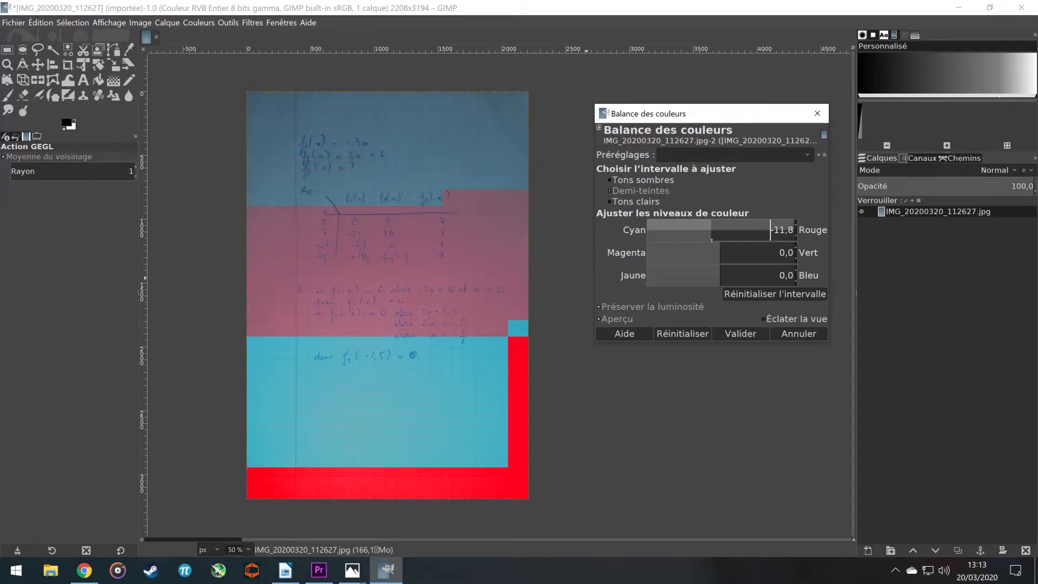
left_click(676, 334)
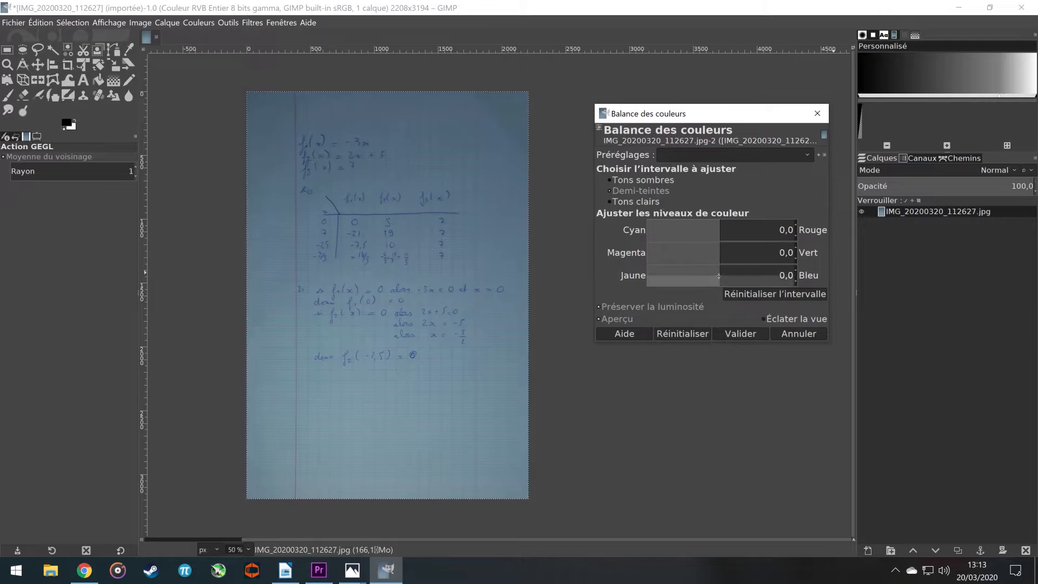
Apply a midtone Color Balance to the page of 6,3 Cyan–Rouge, -1,7 Magenta–Vert and -9,1 Jaune–Bleu.
left_click_drag(720, 276, 653, 280)
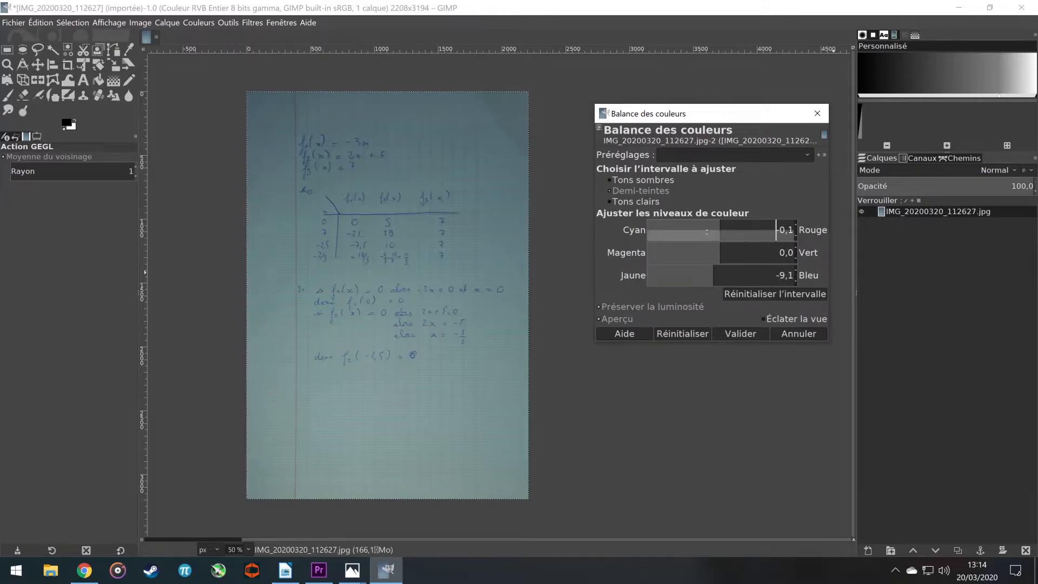
left_click_drag(719, 230, 703, 266)
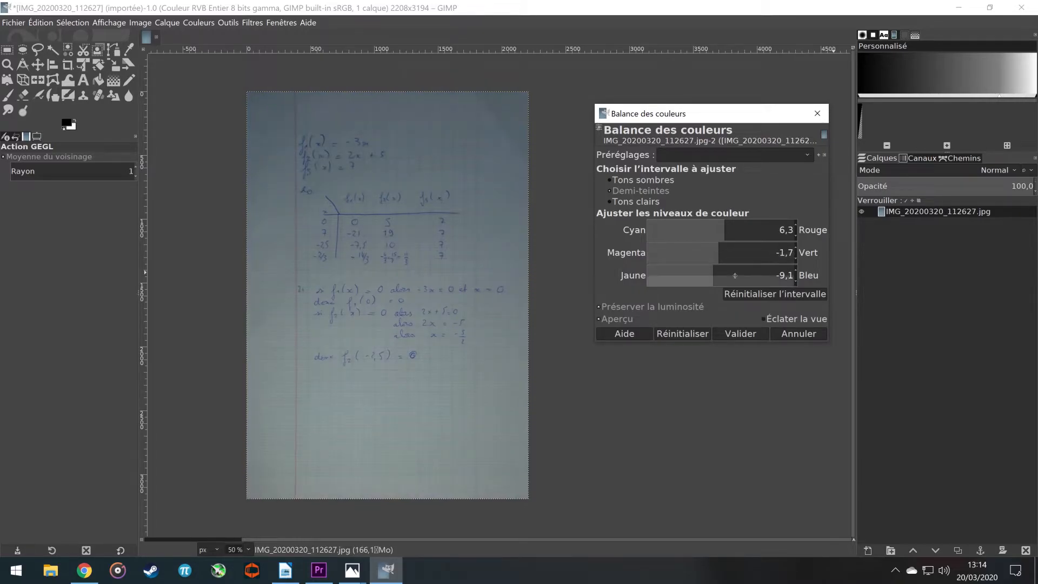
left_click(740, 334)
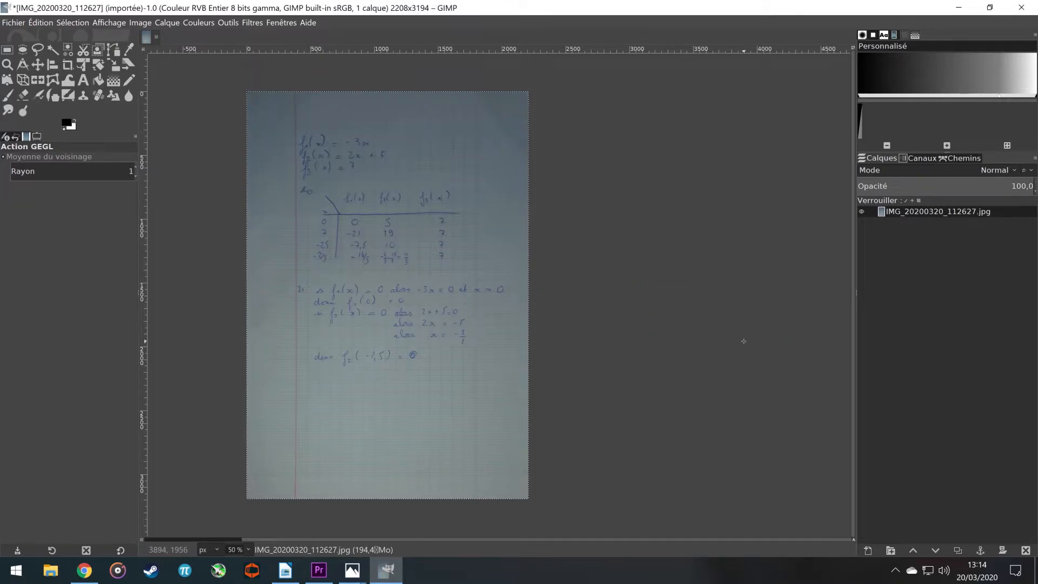
Try a further midtone Color Balance of 16,5 Cyan–Rouge and -9,9 Jaune–Bleu on the page, and cancel it.
left_click(41, 23)
left_click(43, 35)
left_click(167, 23)
mouse_move(199, 23)
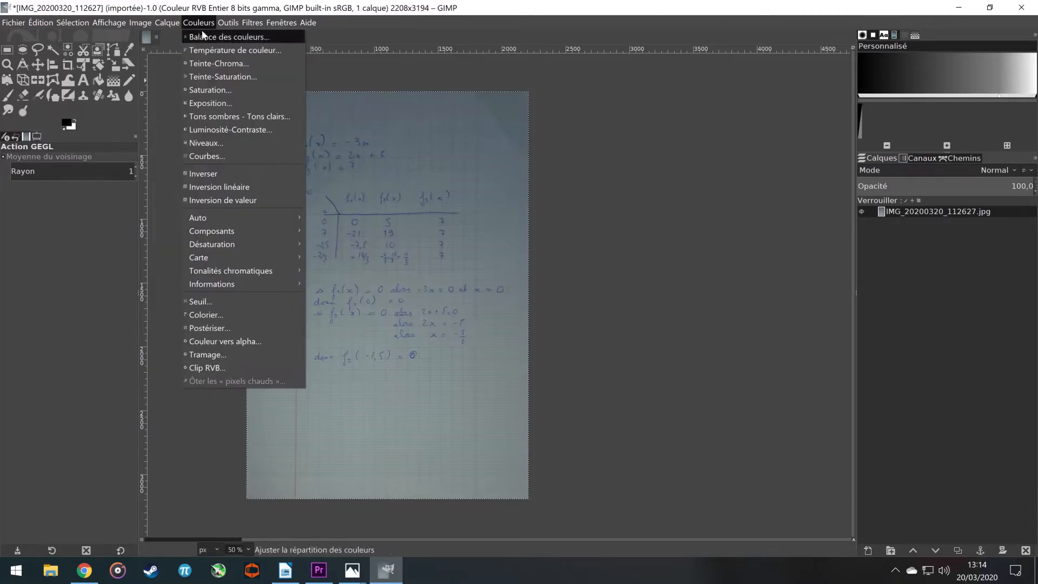
left_click(202, 37)
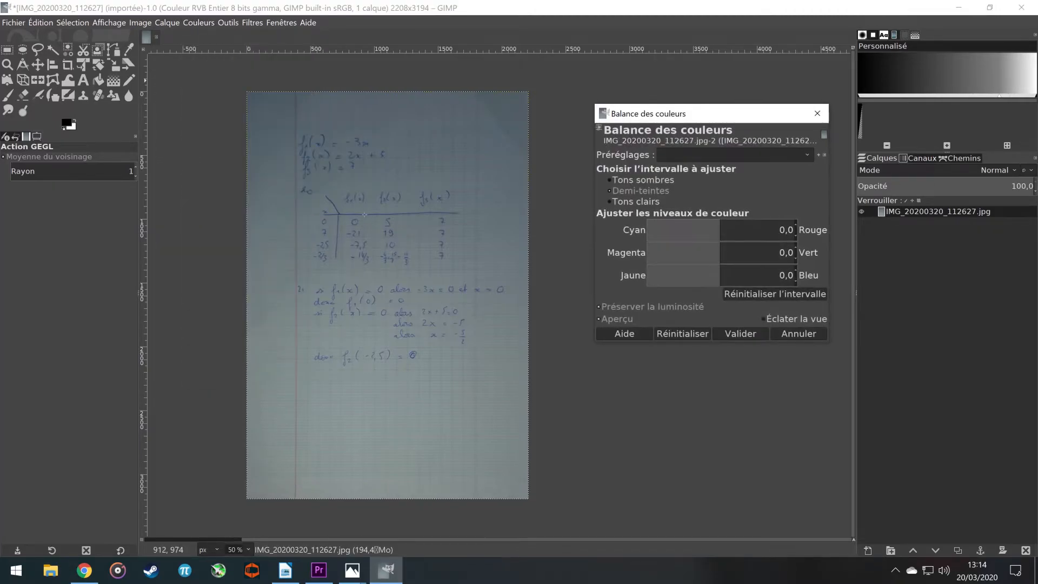
left_click_drag(654, 279, 518, 307)
left_click_drag(573, 308, 599, 307)
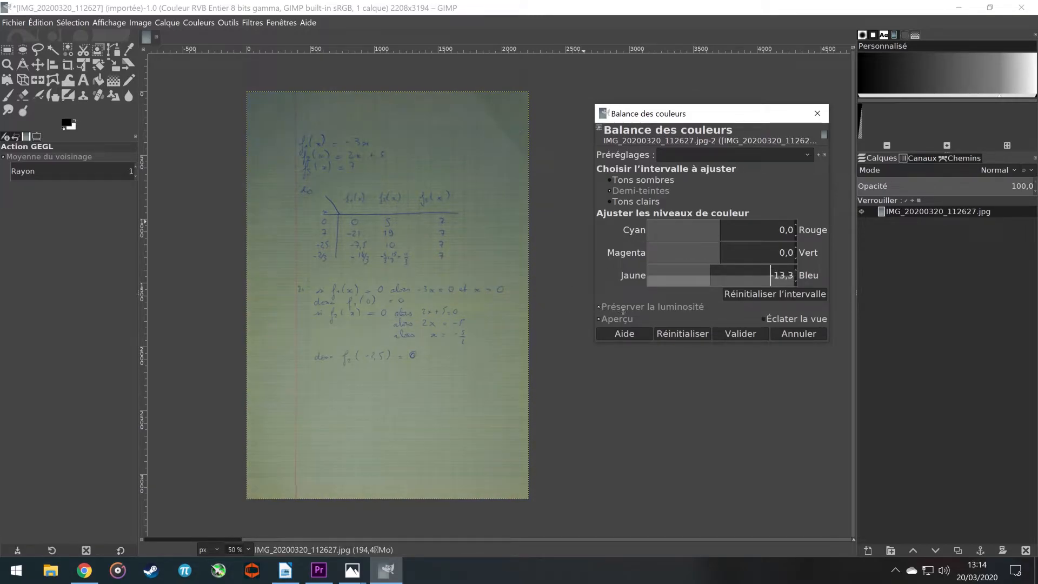
left_click_drag(720, 229, 732, 231)
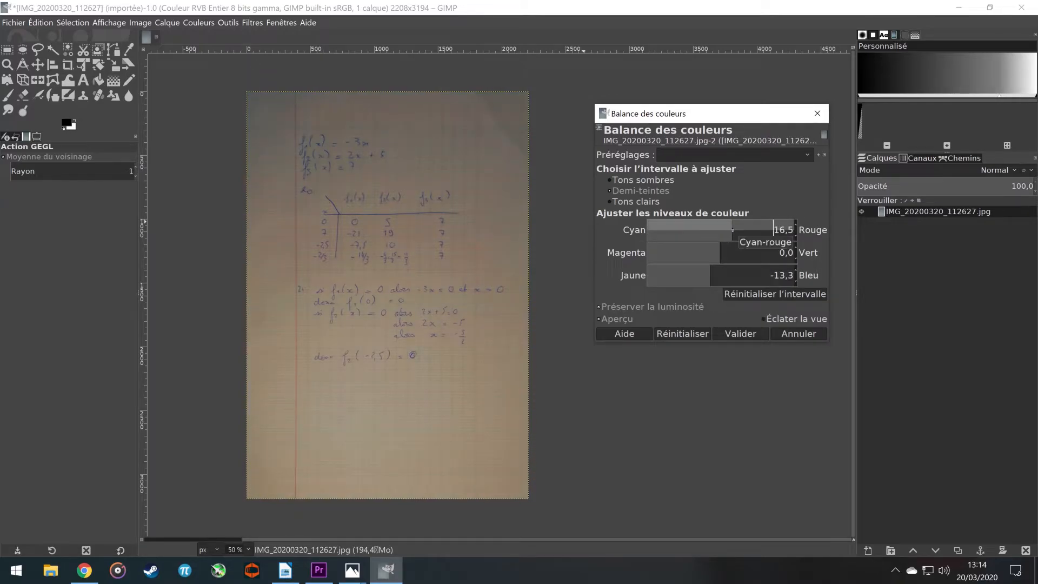
left_click_drag(709, 279, 739, 281)
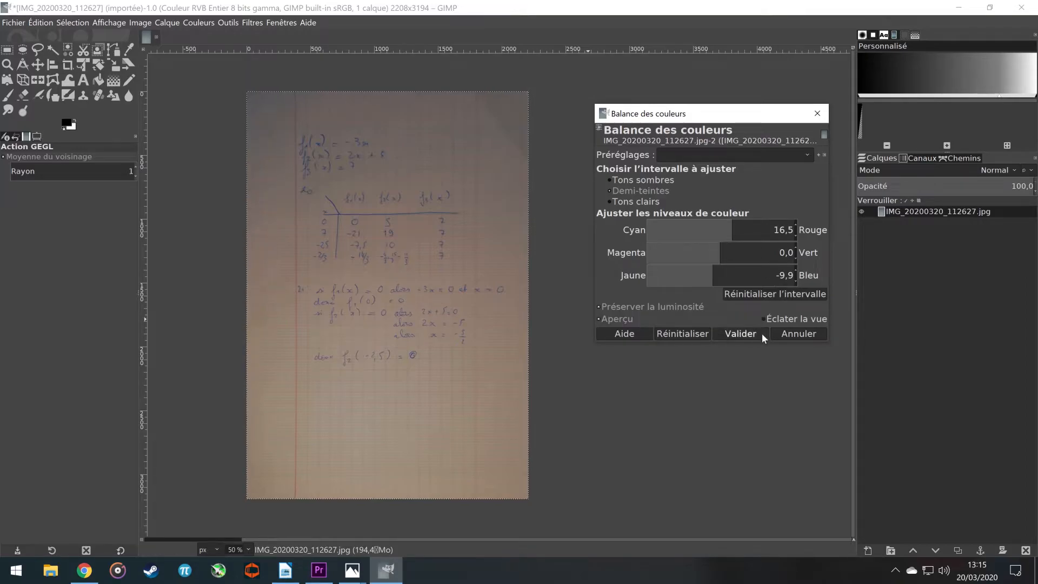
left_click(791, 334)
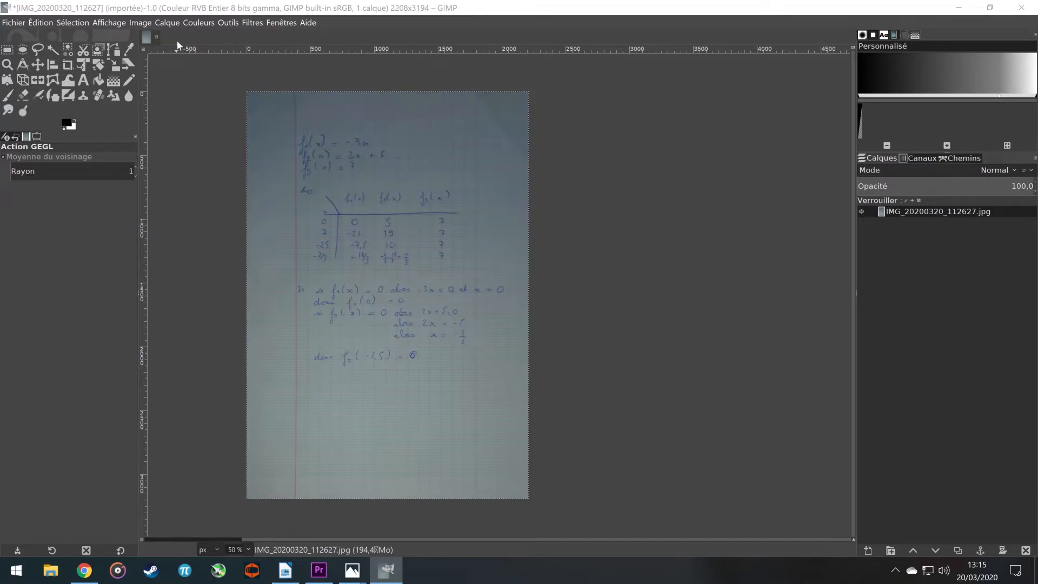
Try extreme darkening and brightening bends of the page's Value channel in Curves, and reset the curve.
left_click(195, 23)
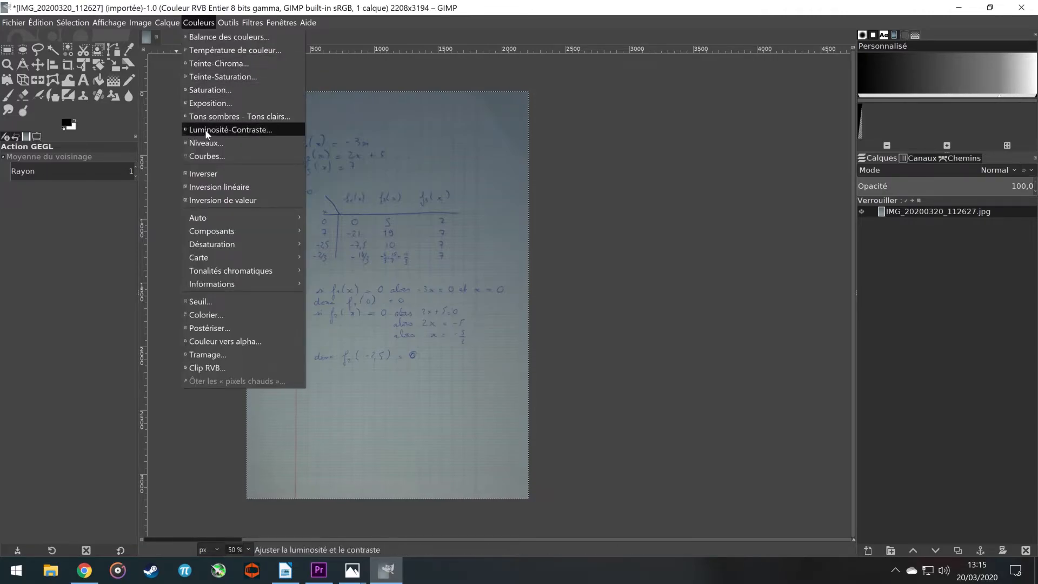
left_click(211, 156)
left_click_drag(179, 92, 671, 97)
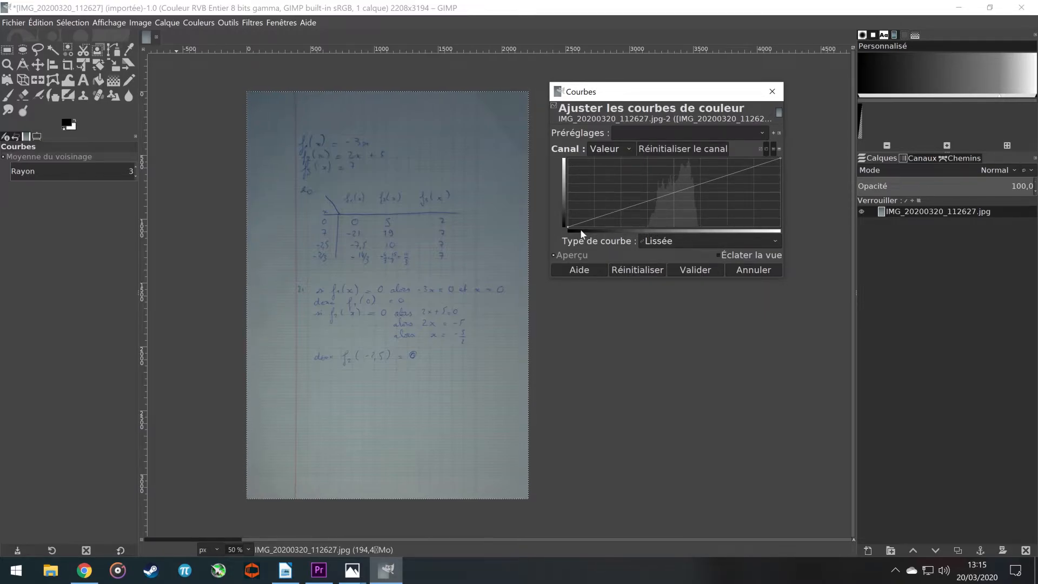
left_click_drag(676, 192, 700, 231)
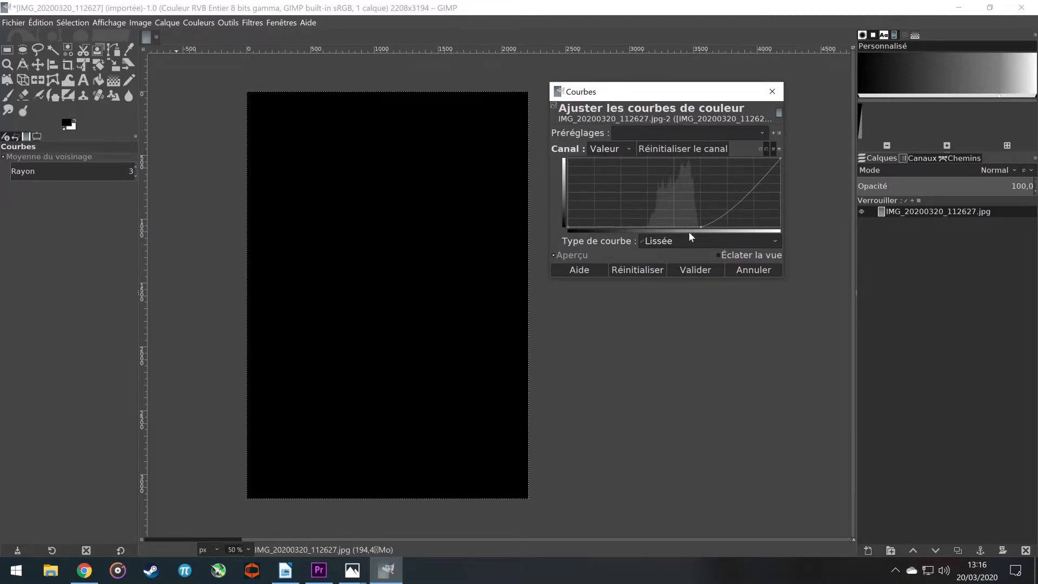
left_click_drag(700, 226, 647, 148)
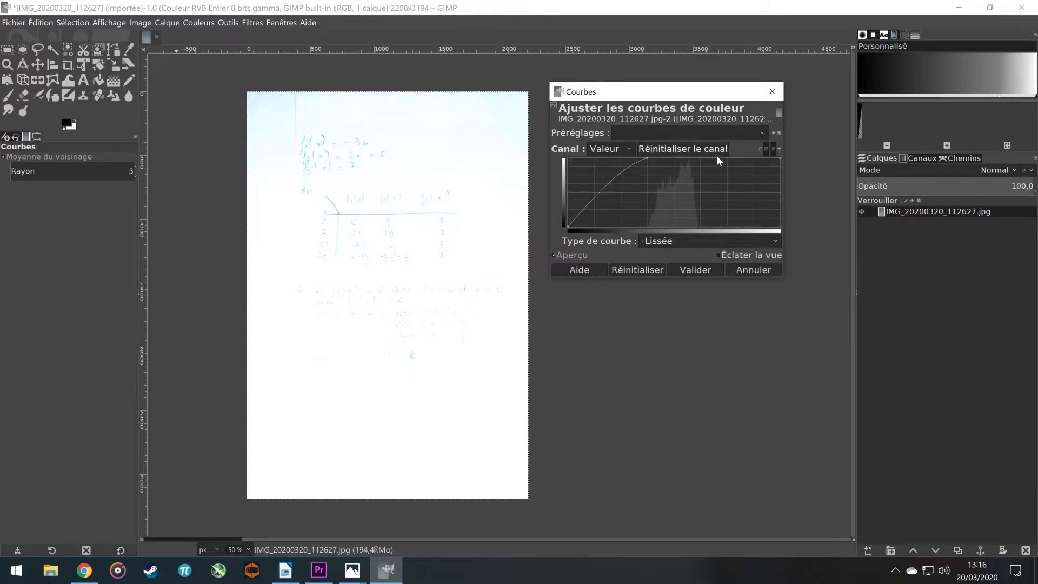
left_click_drag(717, 158, 736, 225)
left_click_drag(647, 158, 632, 158)
left_click(631, 272)
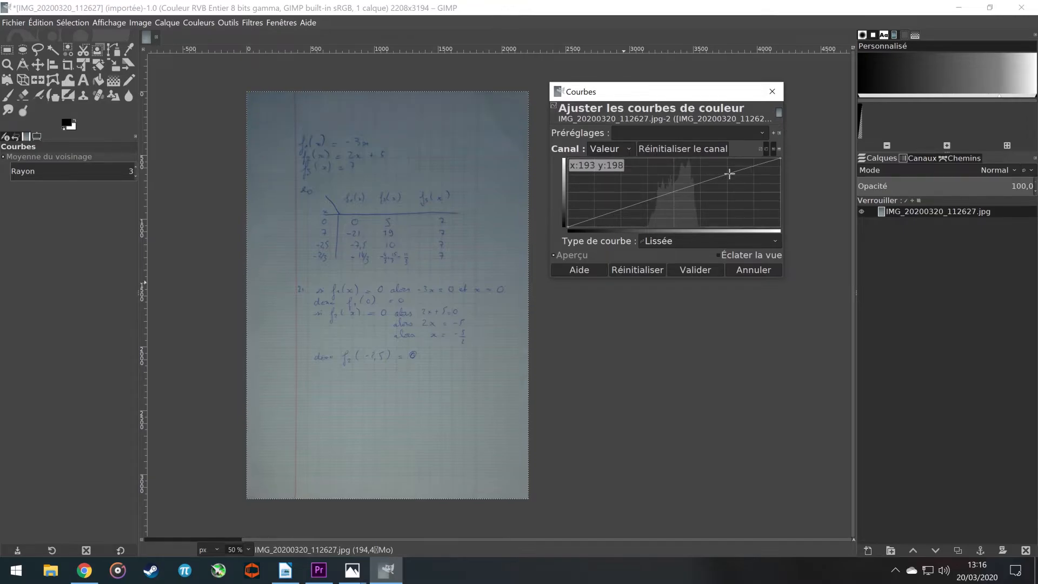
Try an S-shaped Value curve with its shadow point at about x 70, y 34, and reset it.
left_click(729, 172)
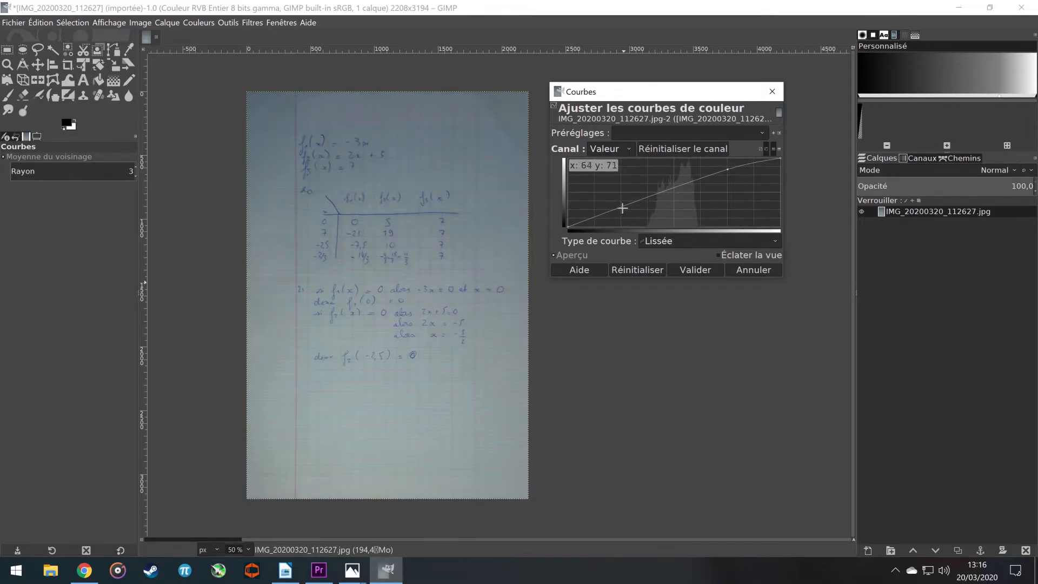
left_click_drag(623, 206, 622, 217)
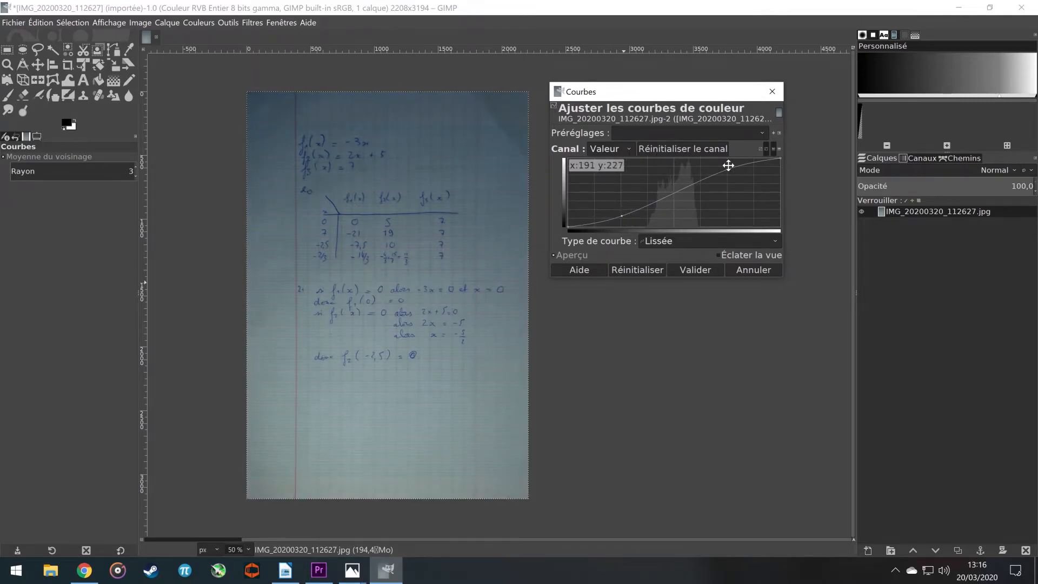
left_click_drag(728, 170, 710, 168)
left_click_drag(623, 215, 626, 218)
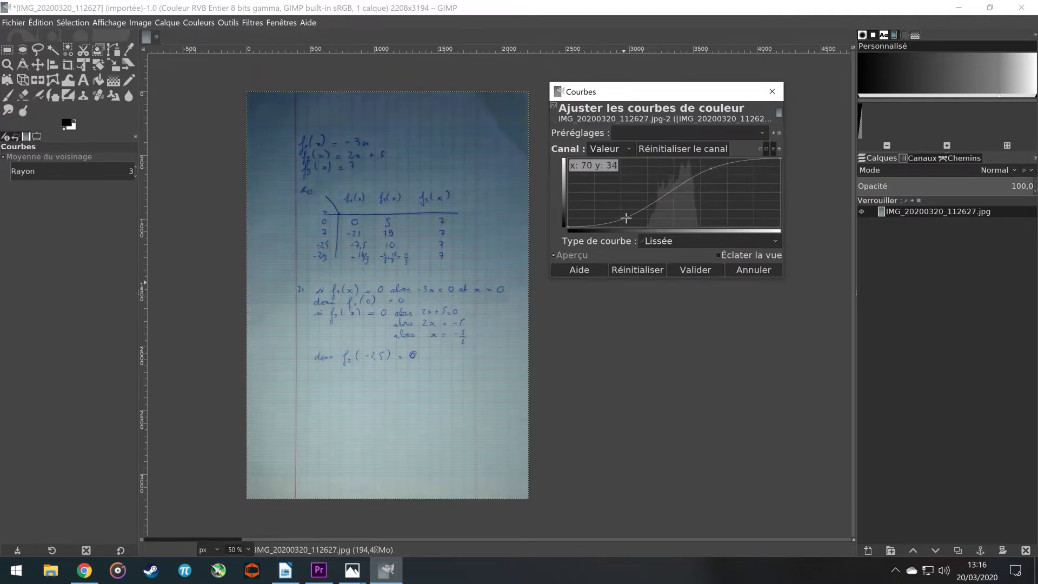
left_click(641, 271)
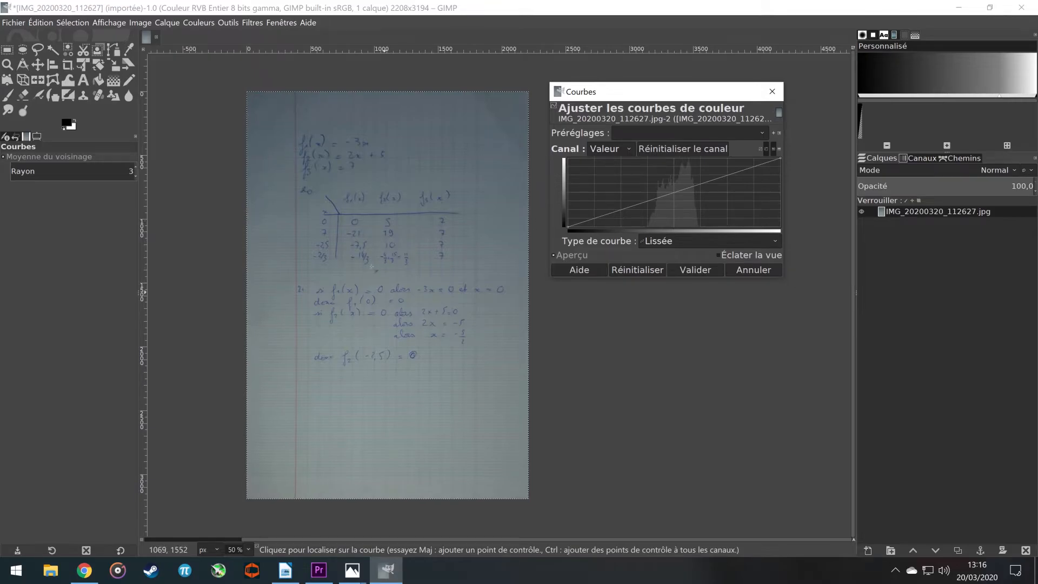
Try a gentler S-shaped Value curve on the page and cancel the Curves adjustment.
left_click_drag(726, 174, 722, 171)
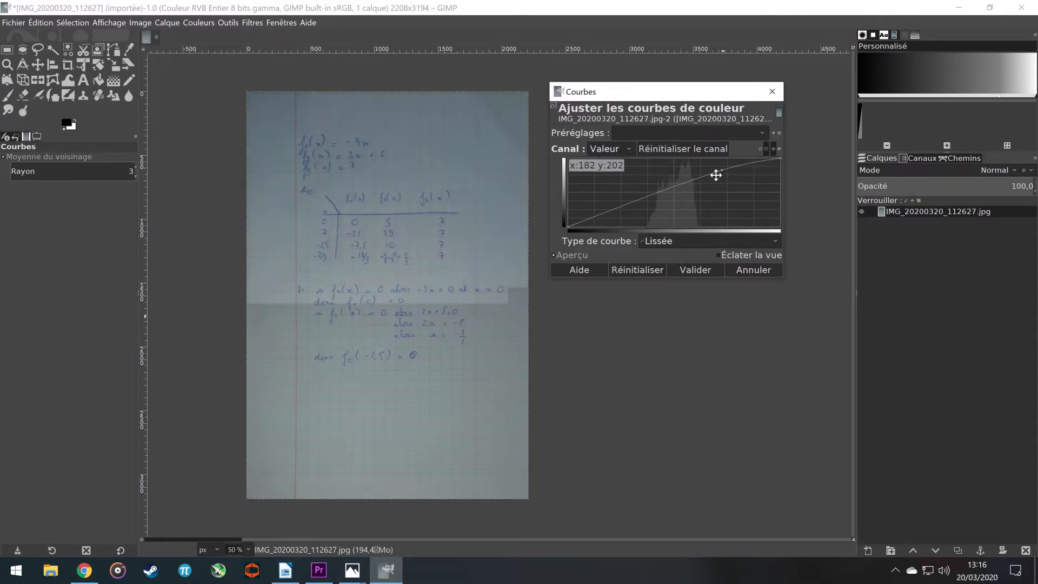
left_click_drag(621, 207, 624, 216)
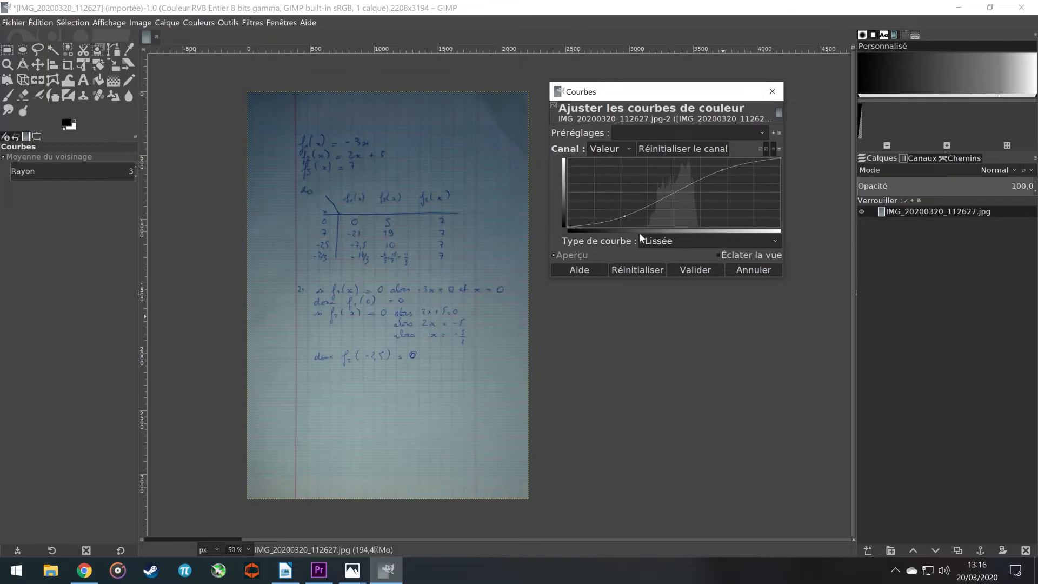
left_click(767, 272)
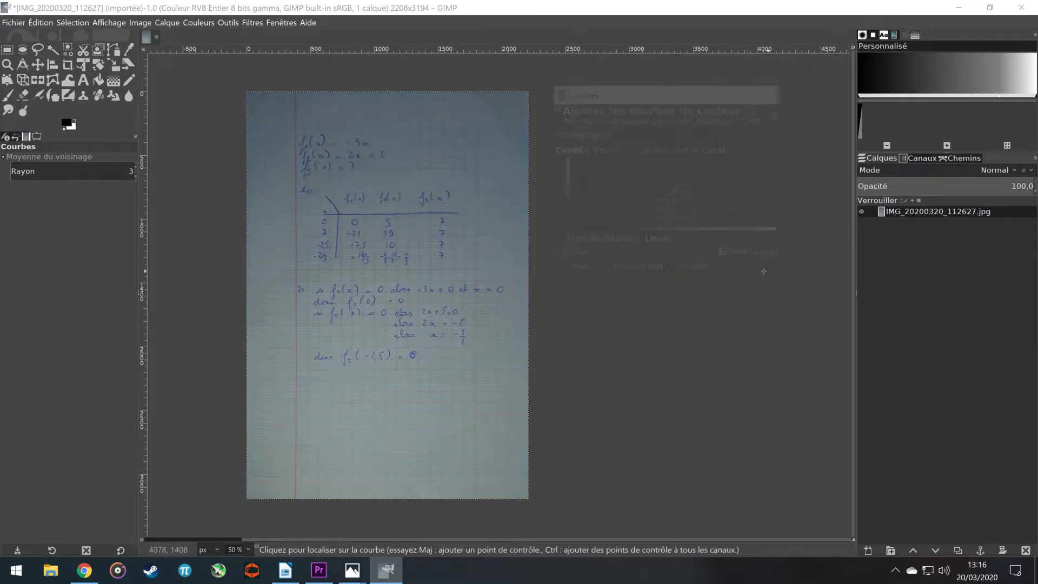
Try a brightness of -38 on the page and cancel the Luminosité-Contraste adjustment.
left_click(194, 24)
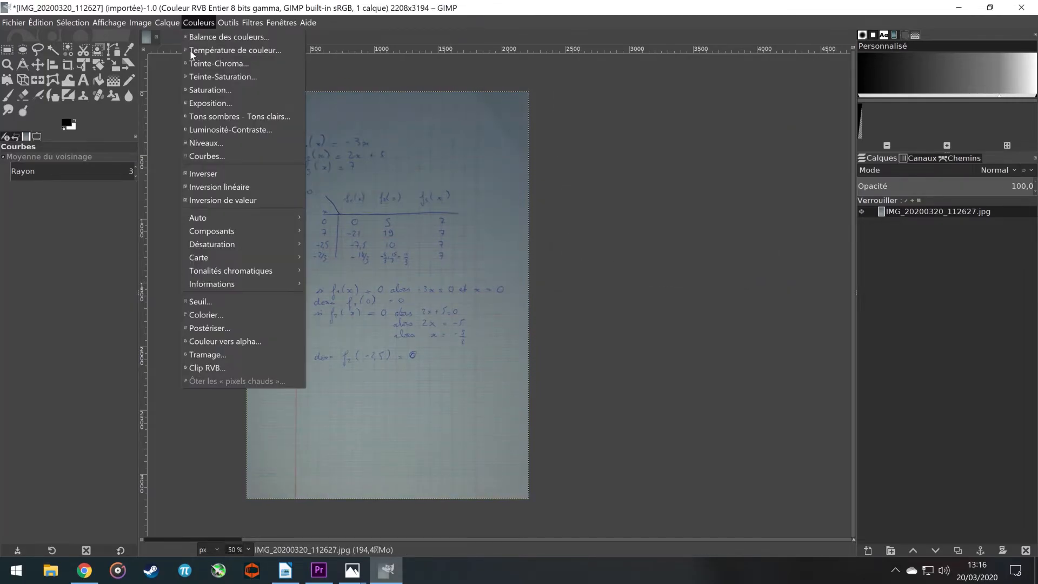
left_click(220, 130)
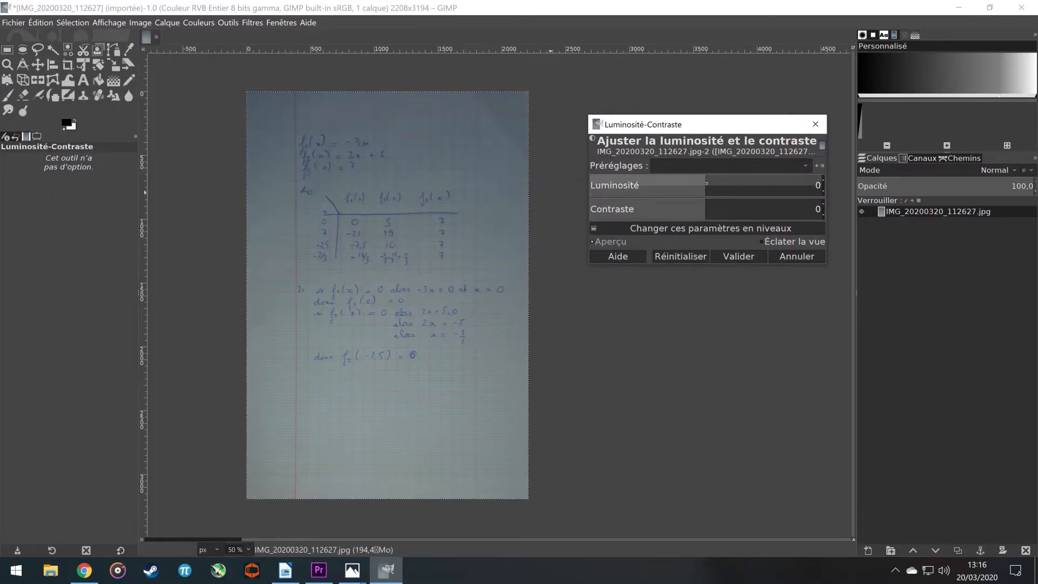
left_click_drag(705, 185, 670, 198)
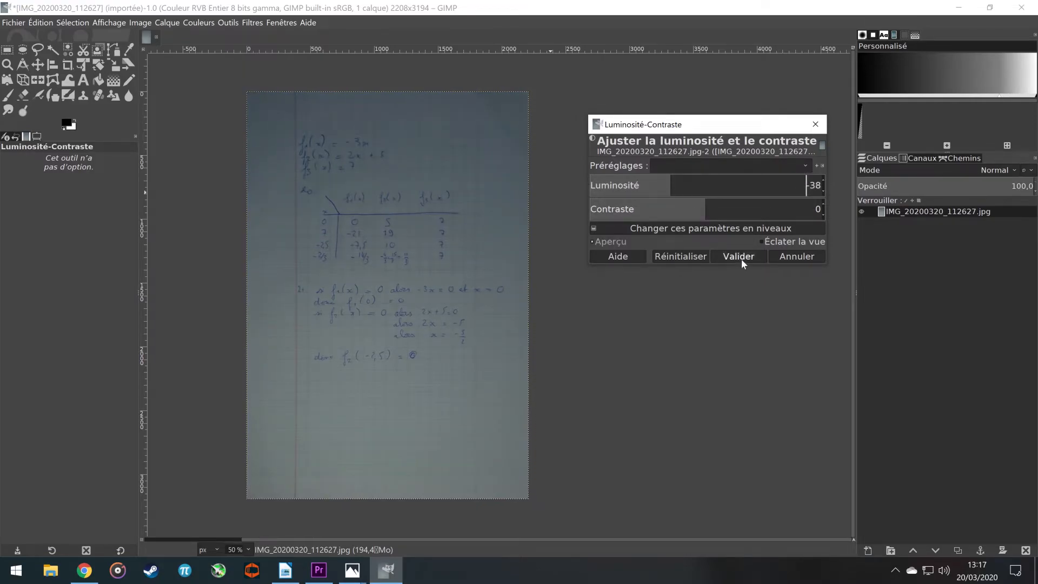
left_click(788, 257)
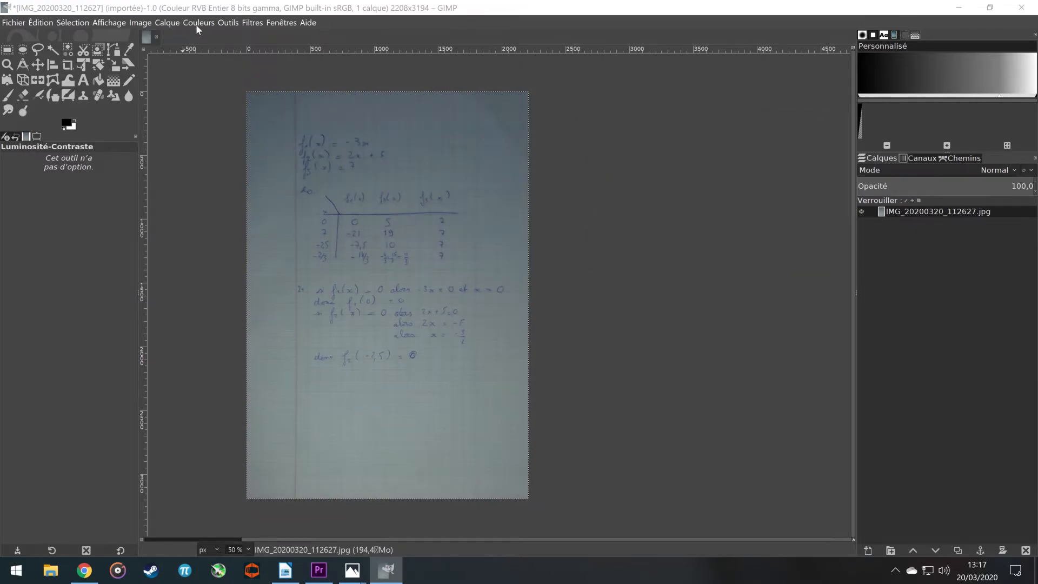
Reopen Curves, try a steep S-shaped Value curve with its shadow point at about x 85, y 44, and reset it.
left_click(198, 23)
left_click(236, 149)
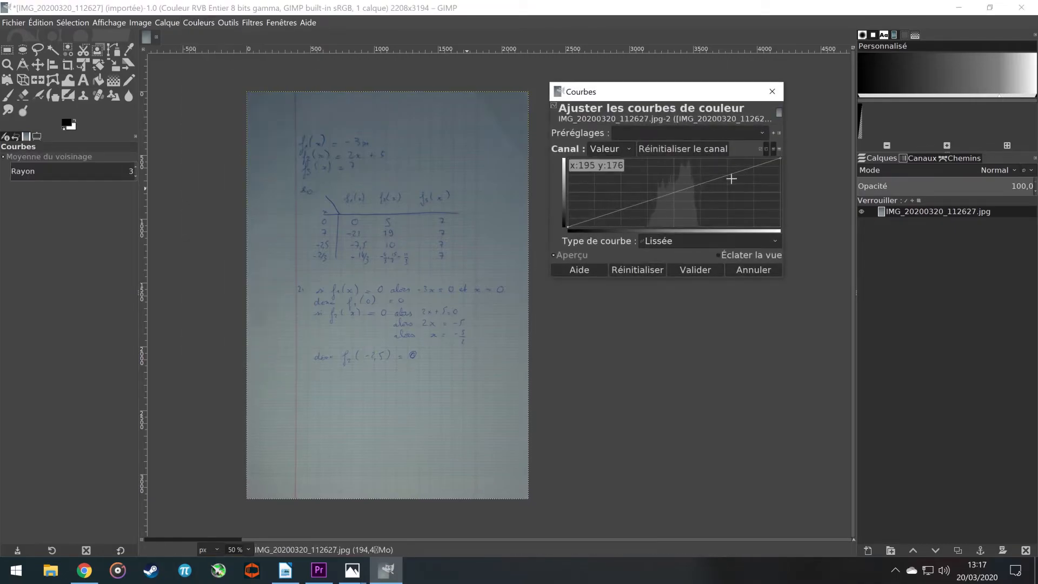
left_click_drag(732, 173, 729, 167)
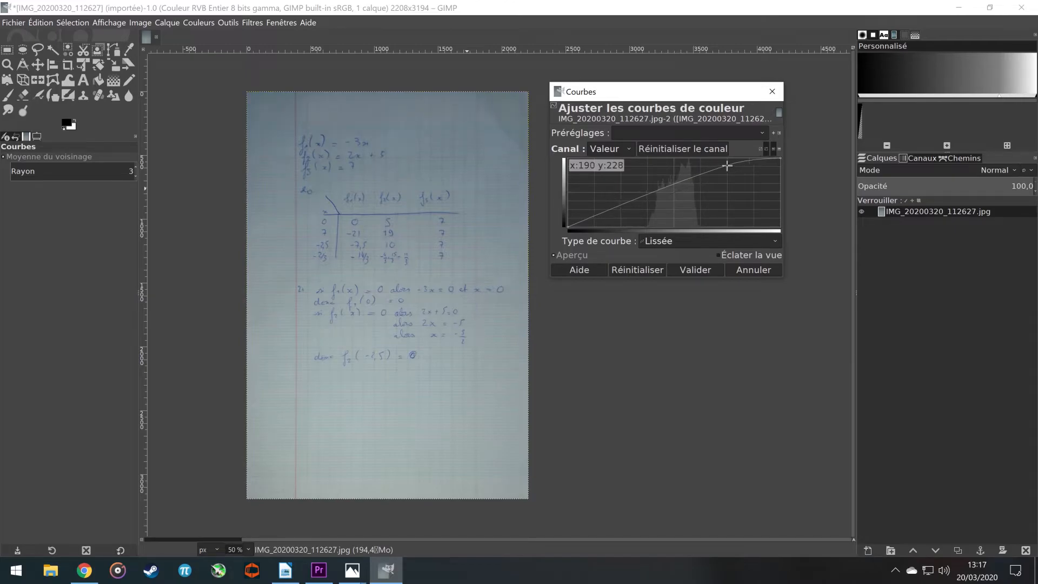
left_click_drag(620, 197, 623, 215)
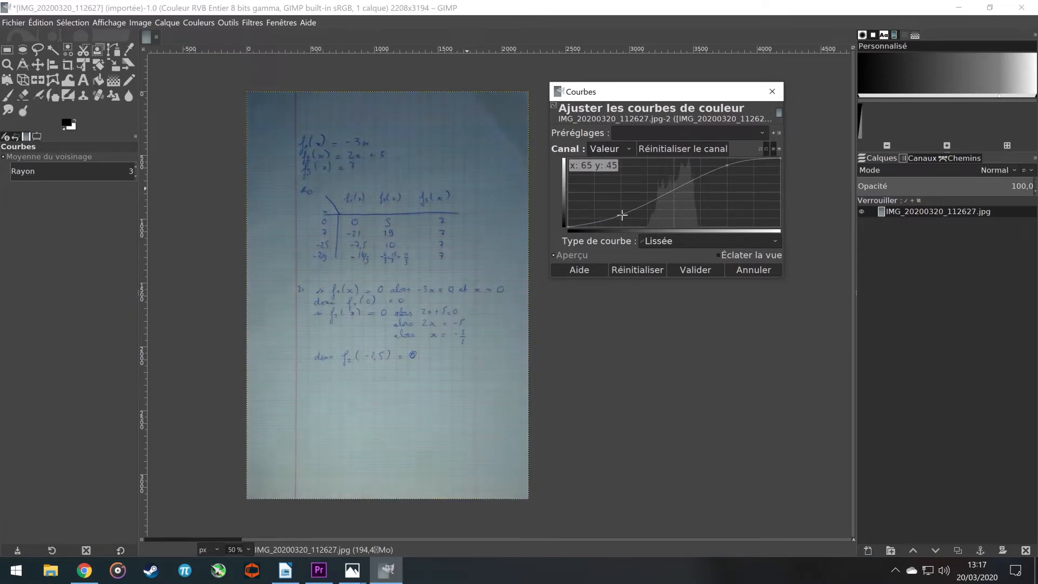
left_click_drag(727, 165, 713, 166)
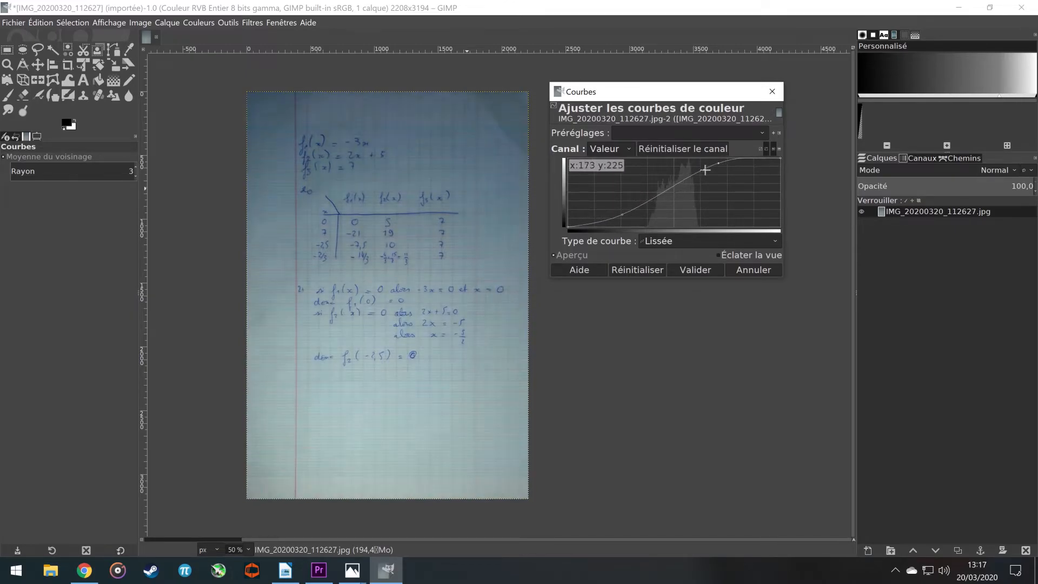
left_click_drag(622, 215, 628, 217)
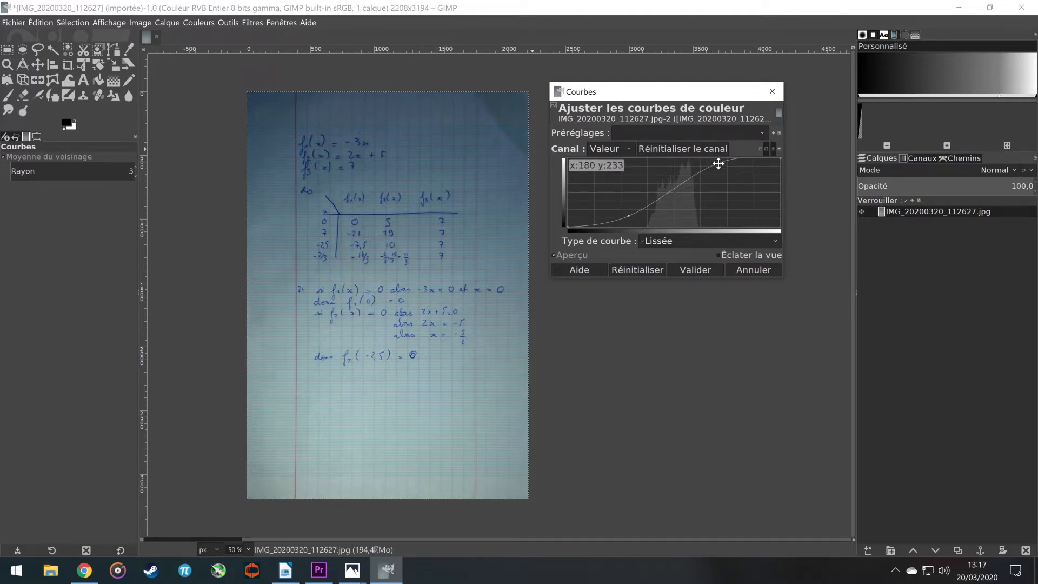
mouse_move(718, 163)
left_mouse_down()
mouse_move(693, 156)
mouse_move(710, 157)
left_mouse_up()
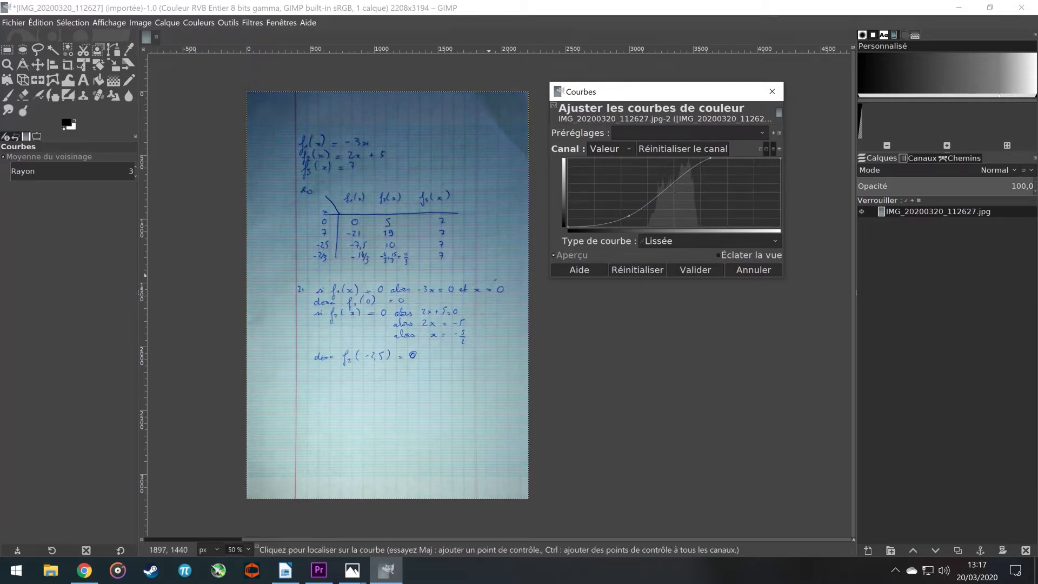
left_click_drag(610, 226, 639, 214)
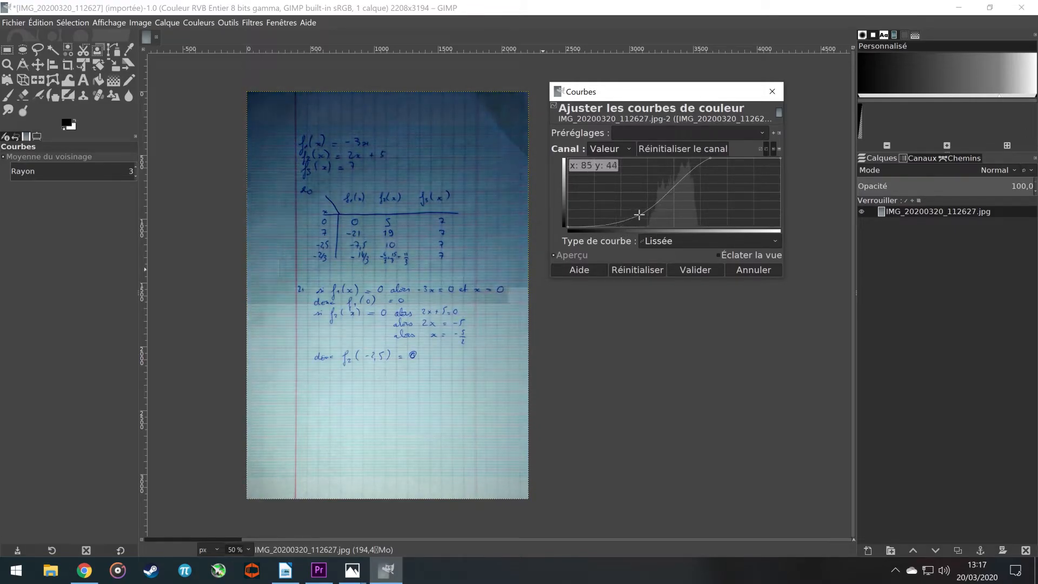
left_click(638, 270)
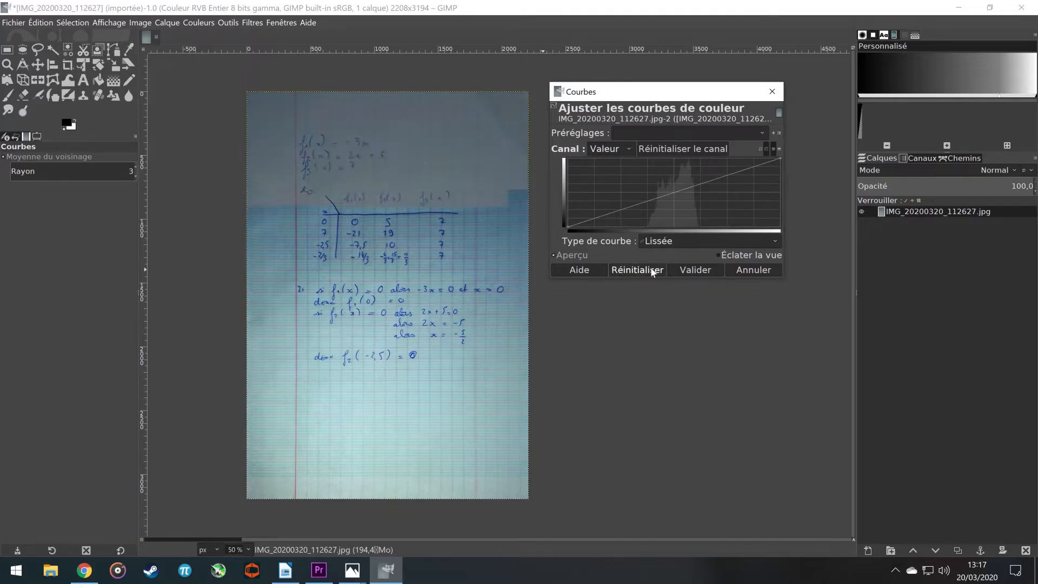
Shape the Value curve into an S by lowering the shadows and raising the highlights to the maximum, and apply it to the page.
left_click_drag(629, 207, 630, 214)
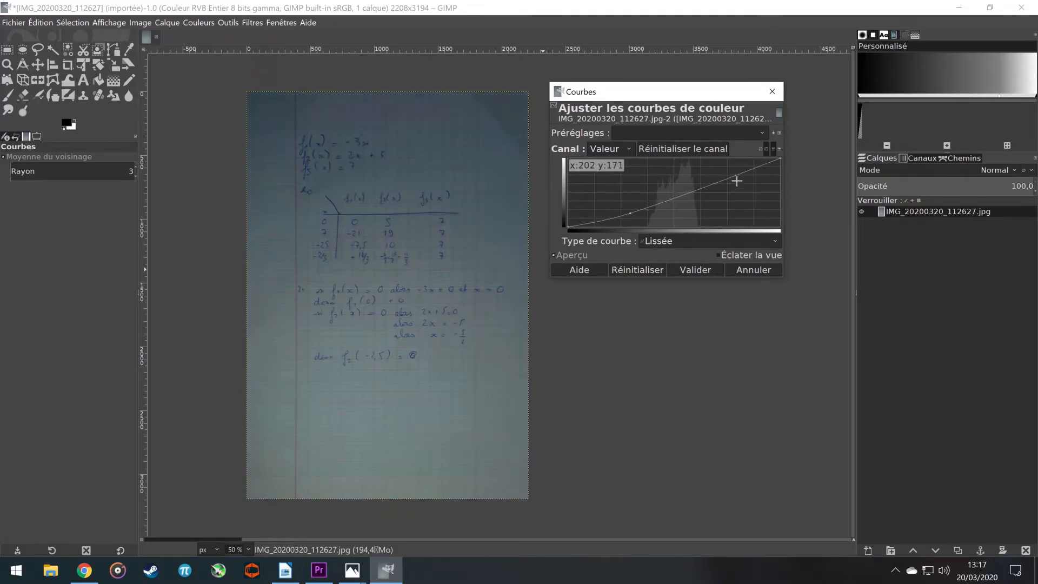
left_click_drag(717, 182, 716, 160)
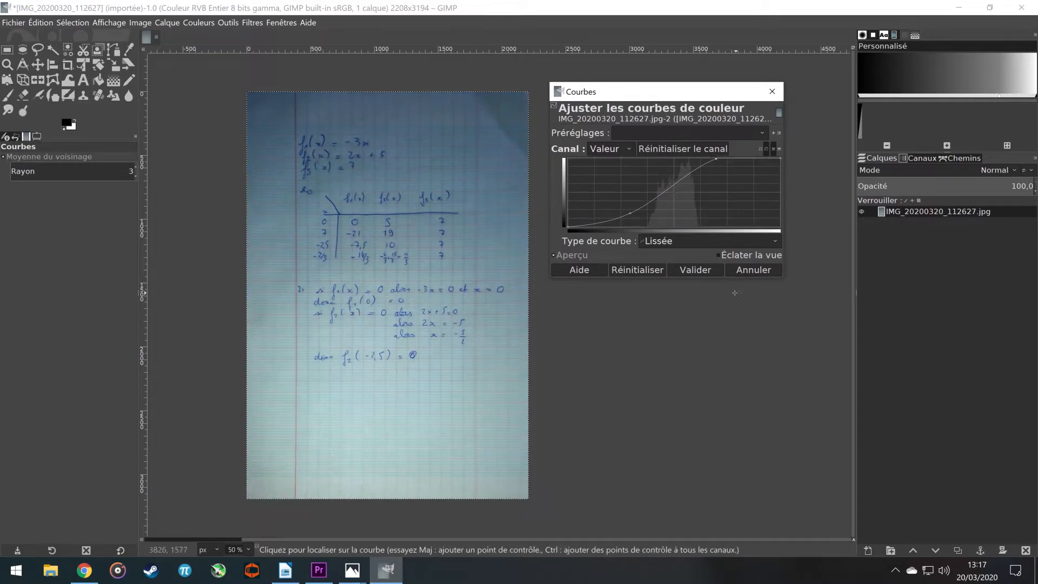
left_click(699, 270)
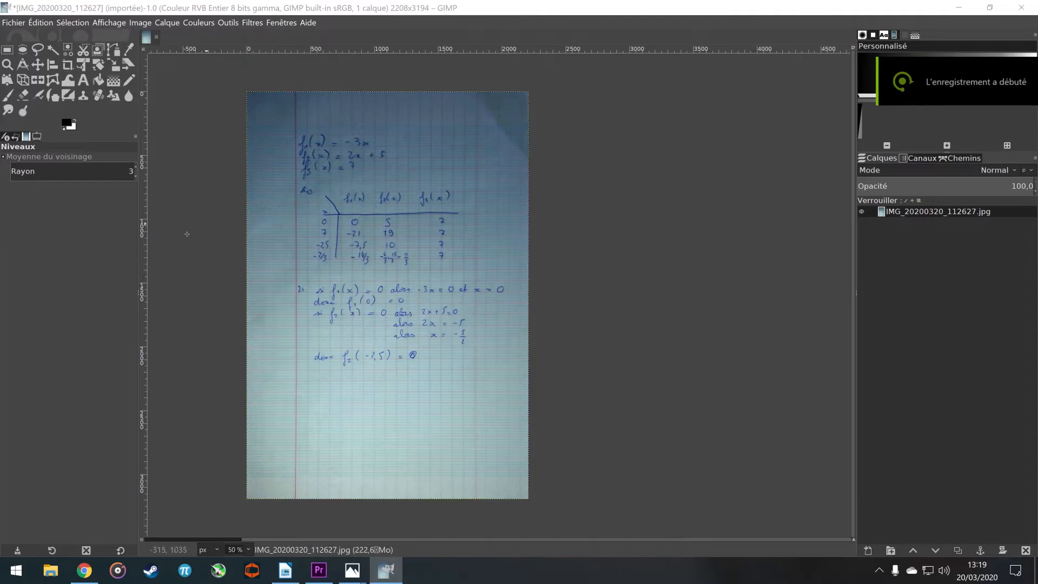
Try the Flou / Netteté brush in Flouter mode on the f of f1(x) in the table header, and undo the strokes.
scroll(325, 191, "up", 4)
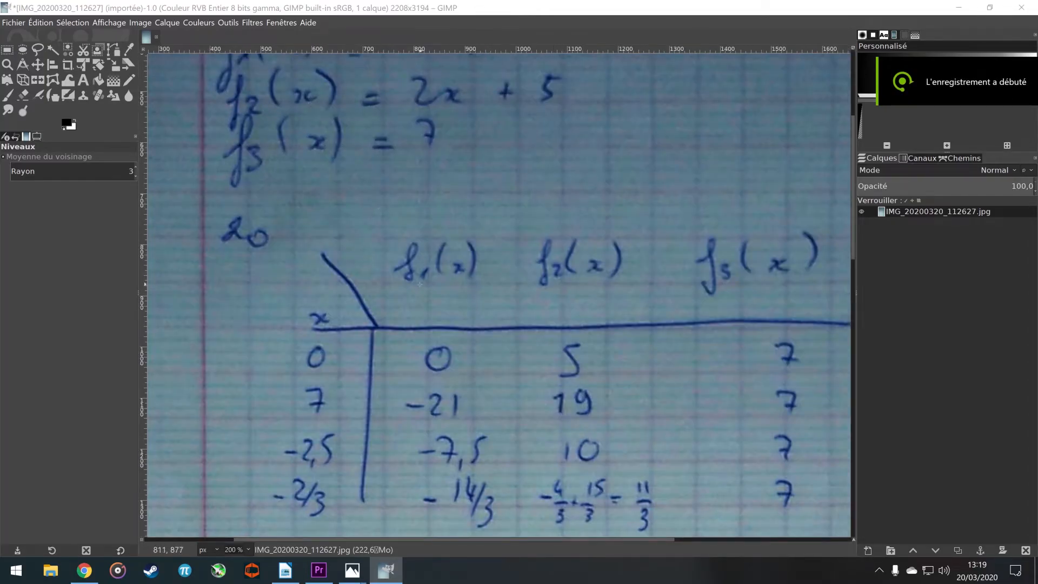
scroll(419, 283, "up", 1)
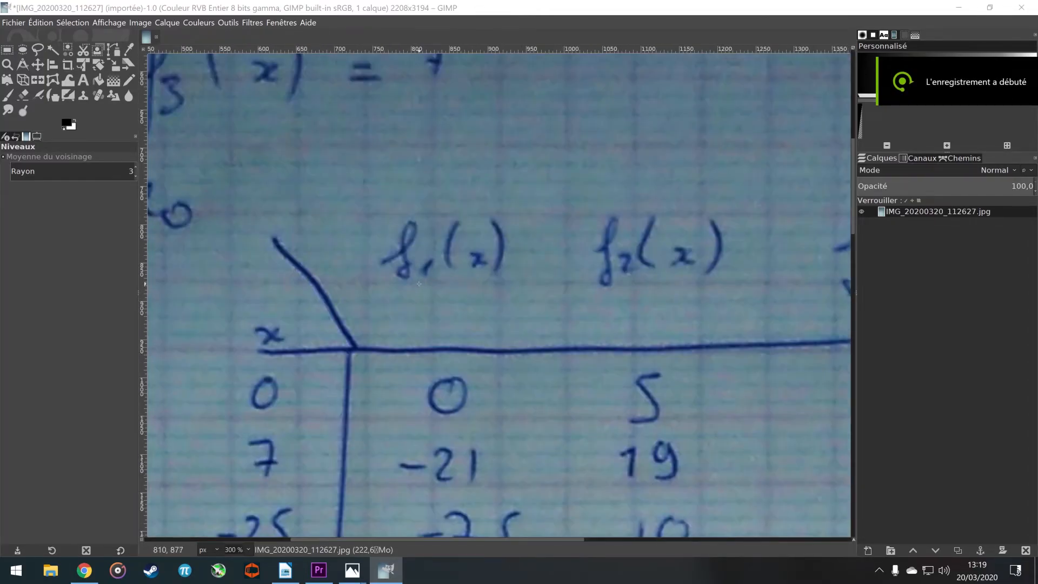
left_click(129, 98)
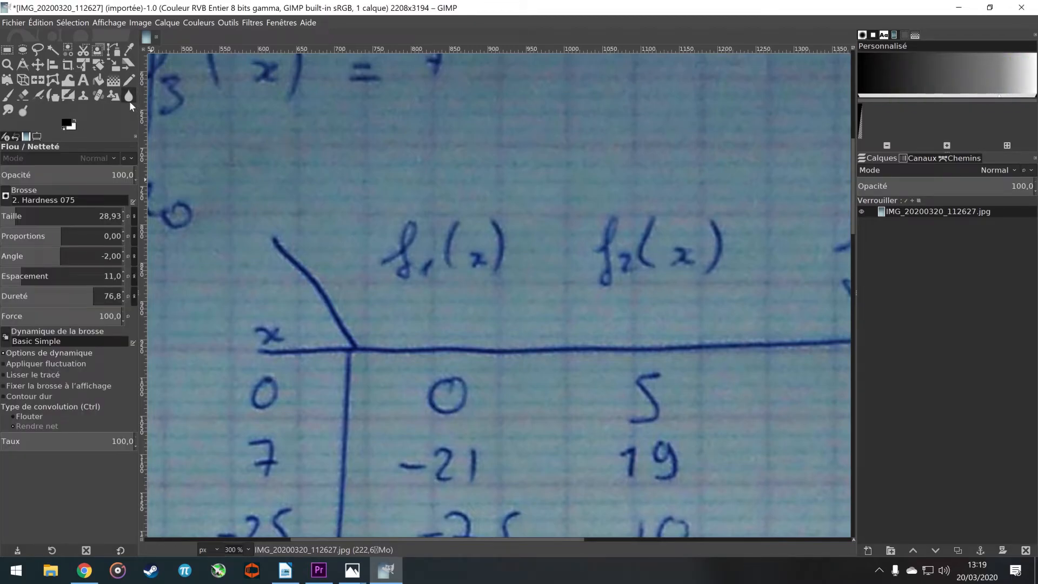
left_click(30, 426)
left_click_drag(405, 251, 403, 219)
key("ctrl")
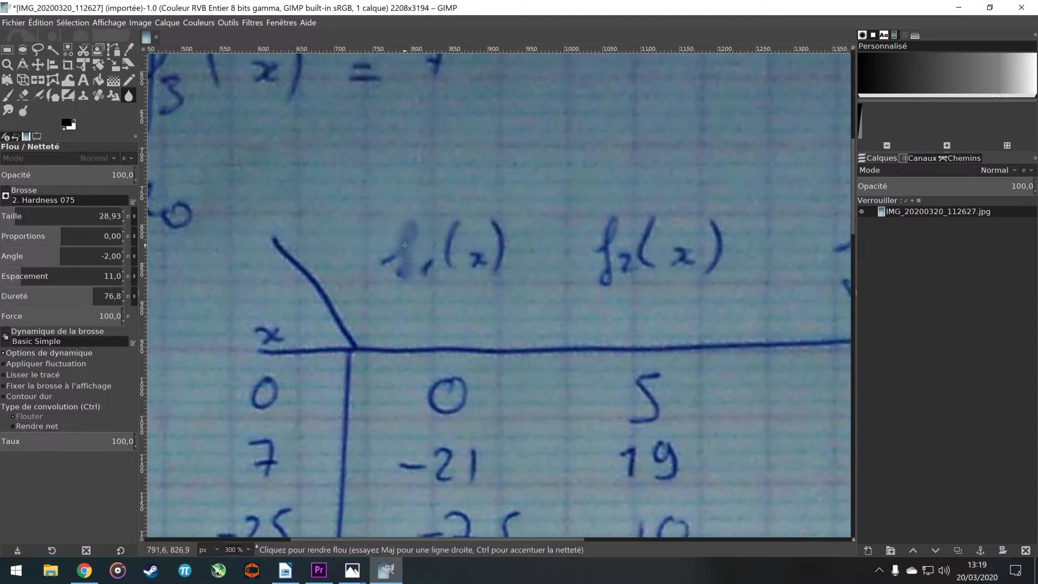
left_click_drag(406, 273, 405, 244)
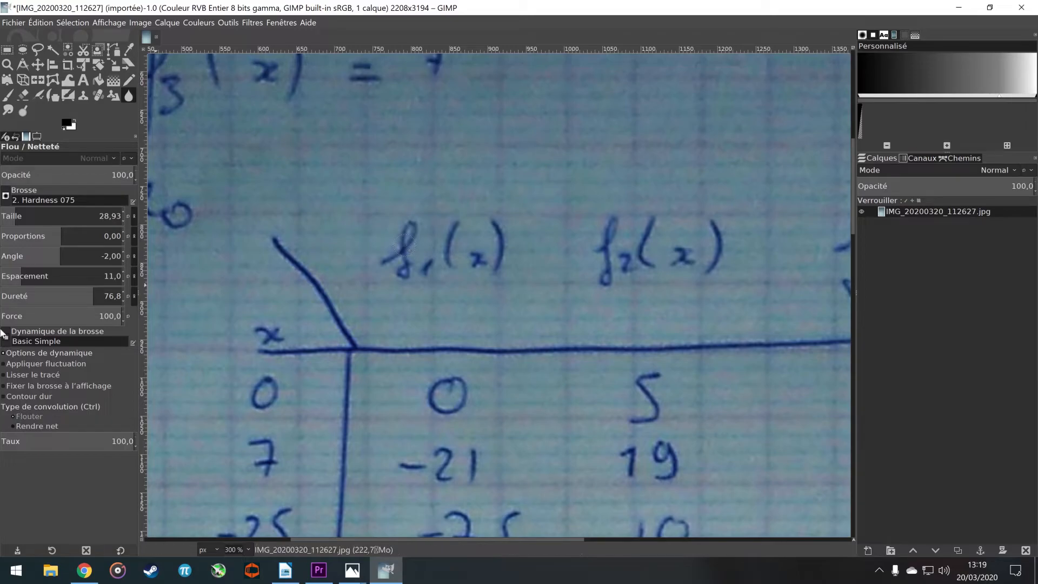
Try sharpening around the table's upper-left corner with the brush set to Rendre net and size 406,48, and undo the strokes.
left_click(38, 427)
left_click(37, 425)
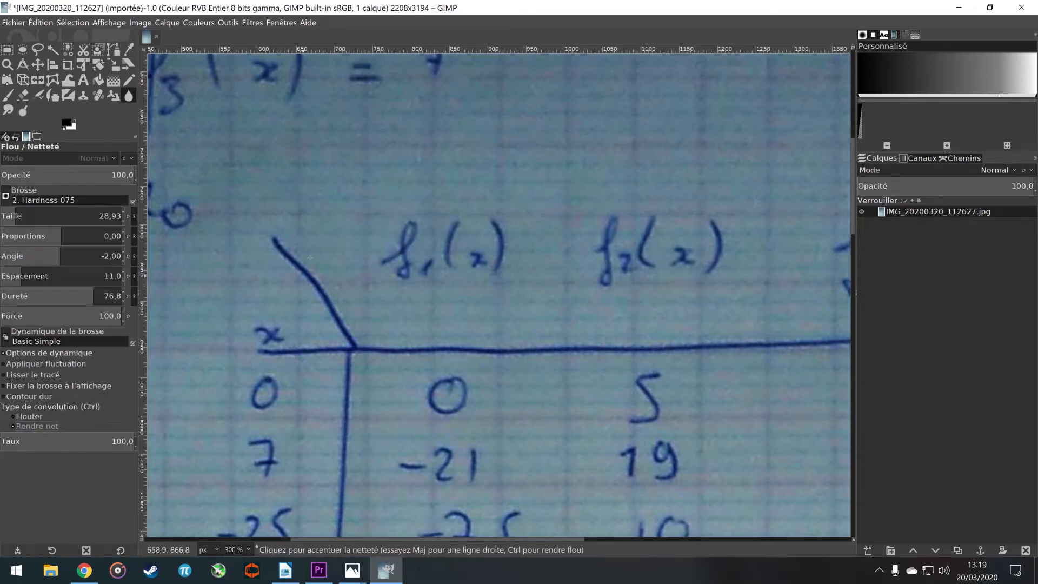
left_click(22, 217)
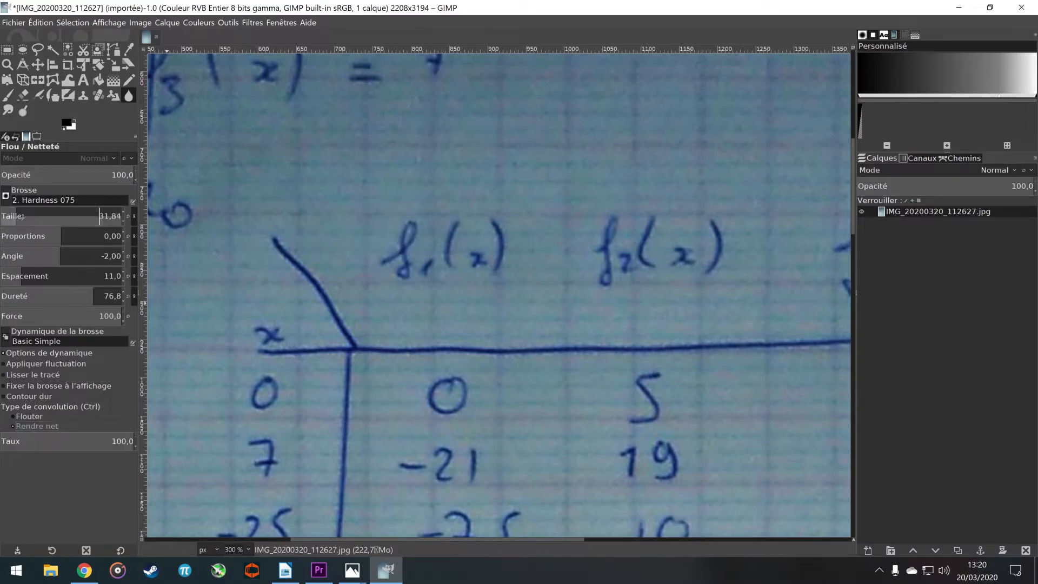
mouse_move(29, 217)
left_mouse_down()
mouse_move(95, 220)
mouse_move(72, 220)
left_mouse_up()
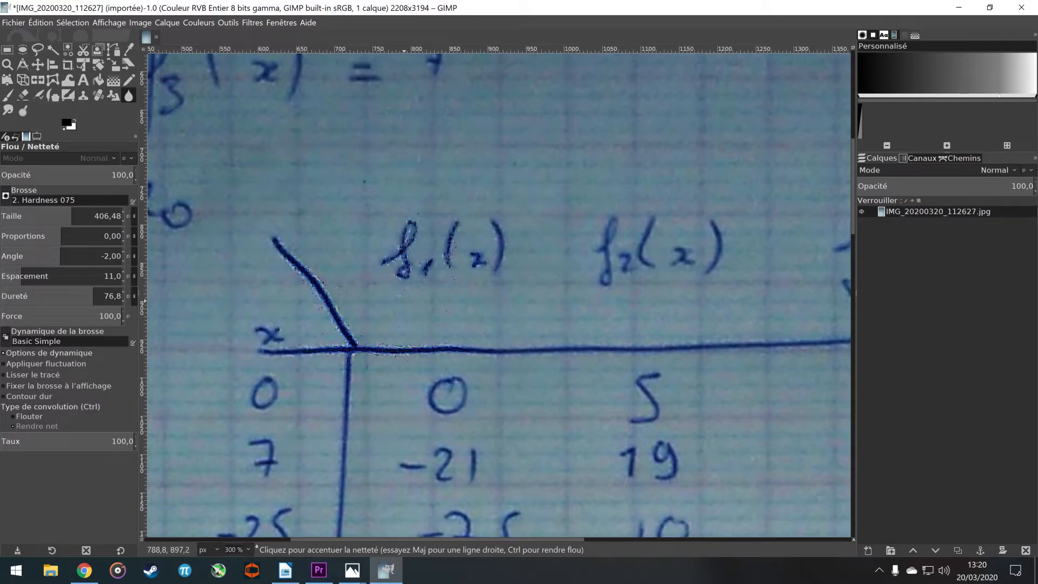
scroll(394, 288, "up", 2, "ctrl")
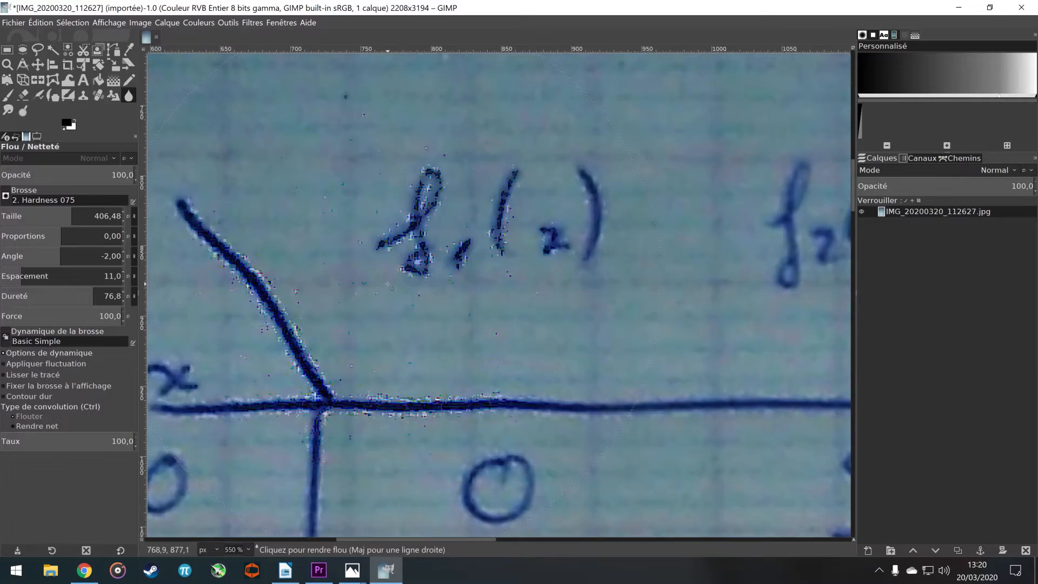
scroll(388, 283, "down", 2, "ctrl")
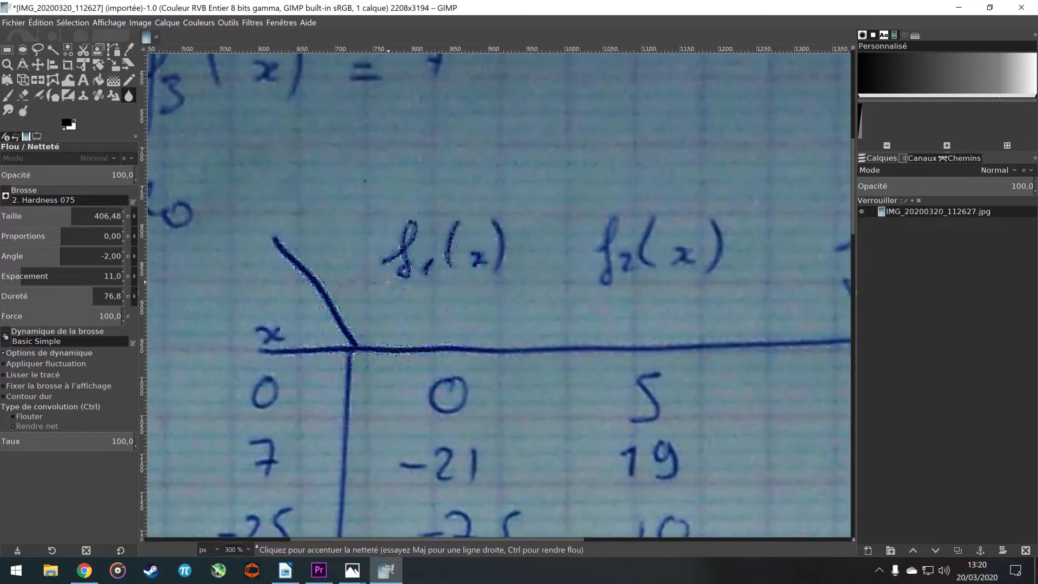
key("ctrl+z")
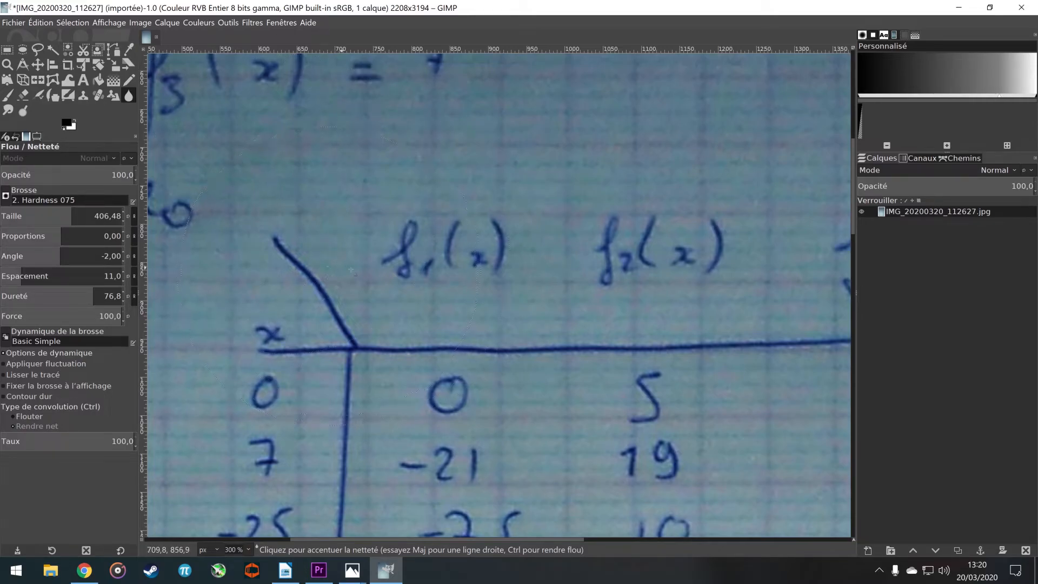
Open the Sharpen (Unsharp Mask) filter and compare the handwritten formulas with its preview off and on.
scroll(343, 268, "down", 6, "ctrl")
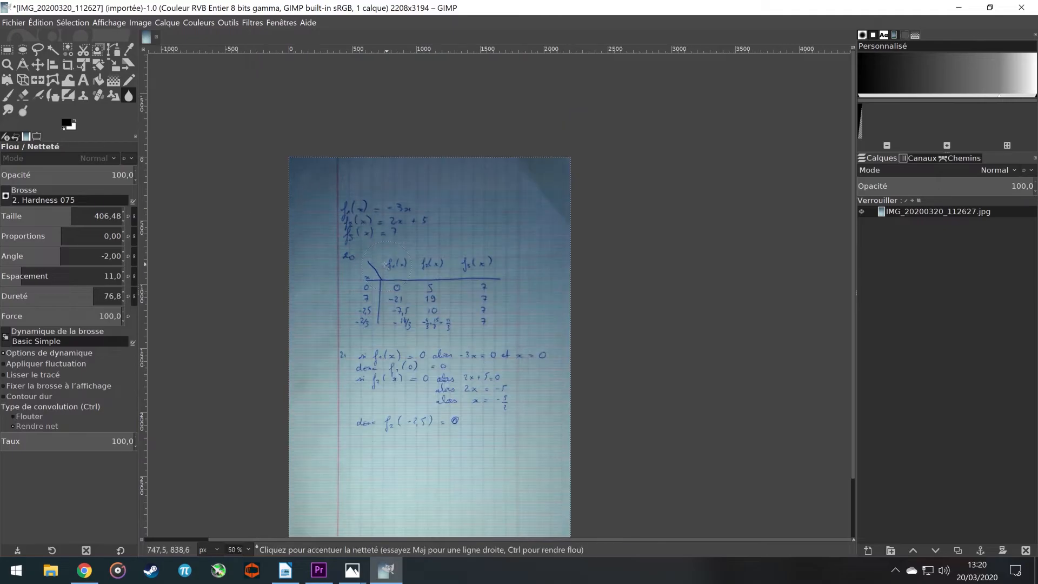
scroll(371, 208, "up", 7, "ctrl")
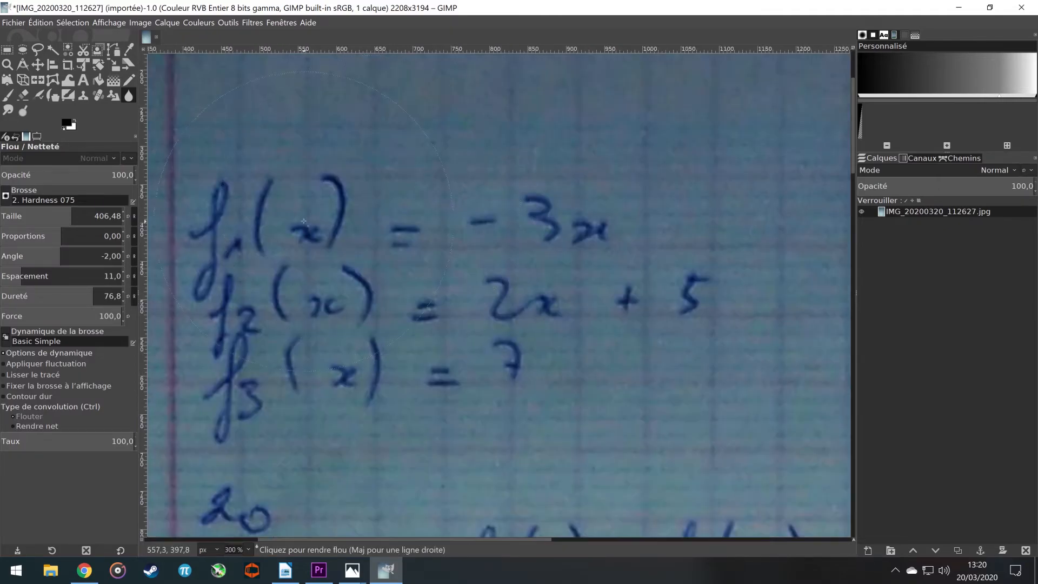
left_click(223, 22)
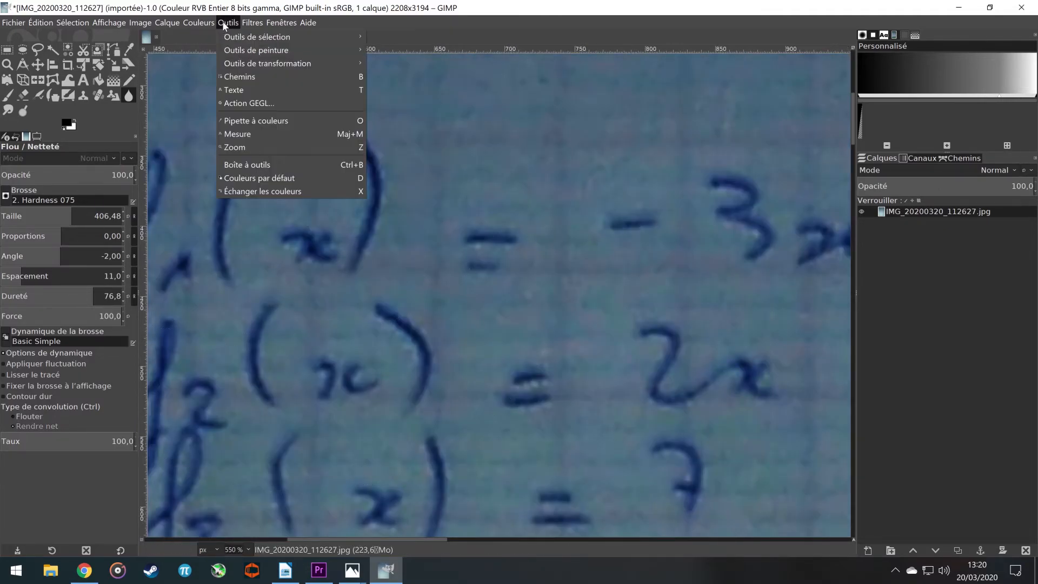
mouse_move(246, 25)
mouse_move(300, 106)
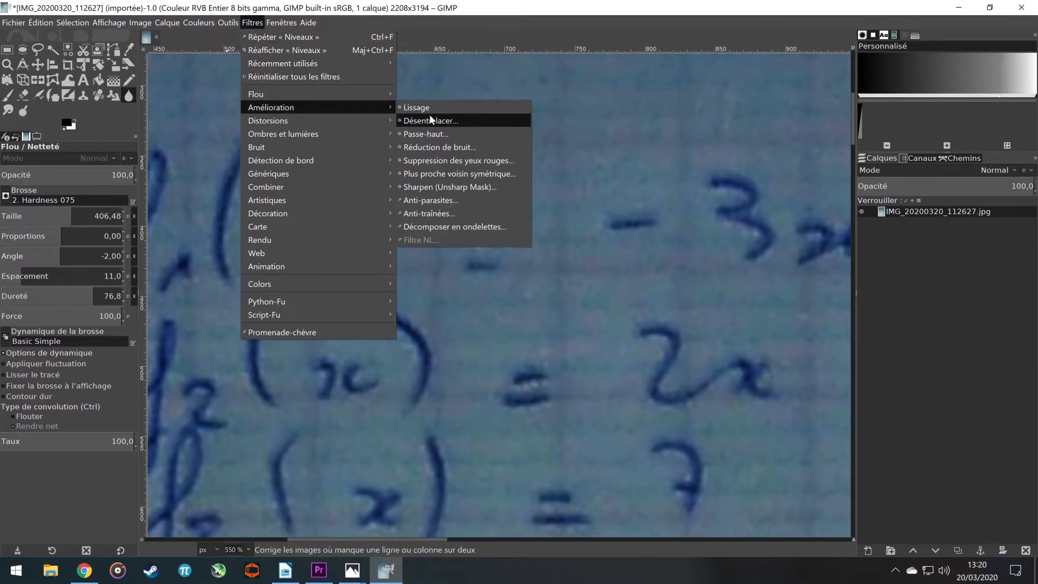
left_click(449, 186)
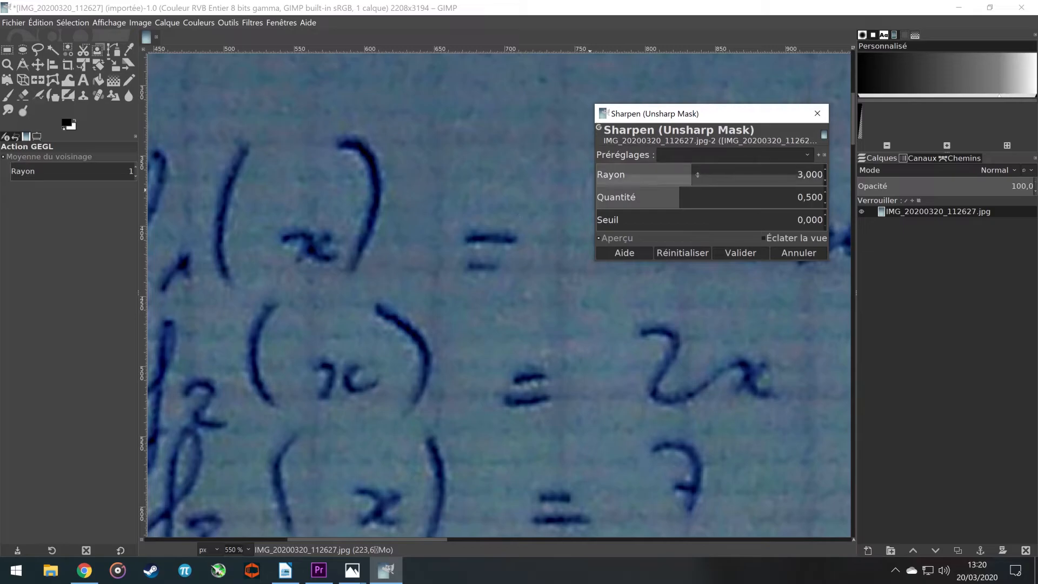
left_click(610, 239)
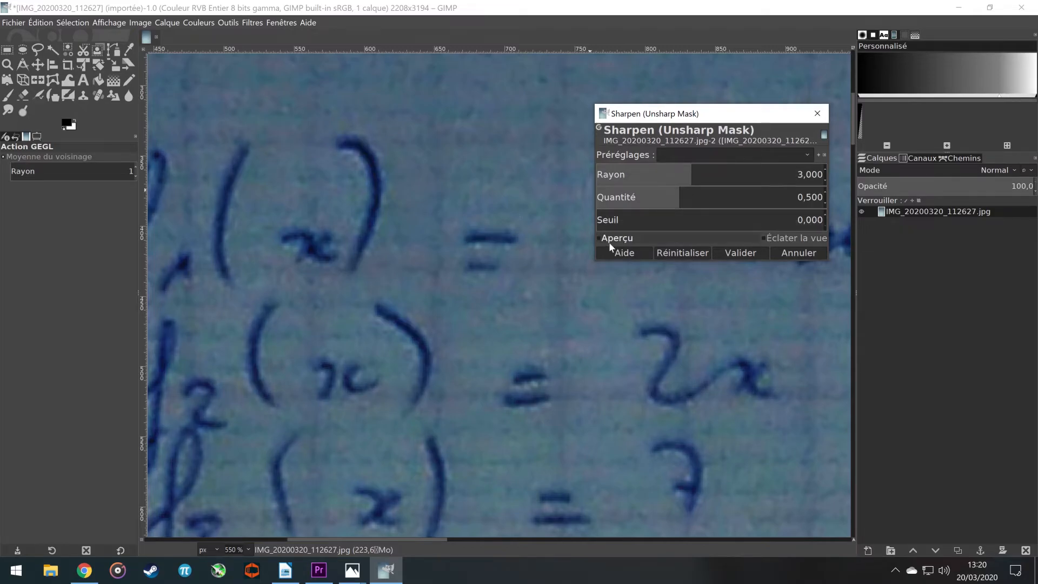
left_click(607, 239)
left_click(607, 239)
left_click(608, 239)
Set the sharpening radius to 5,890, compare more of the page with and without the preview, and lower the radius slightly.
left_click_drag(691, 176, 855, 187)
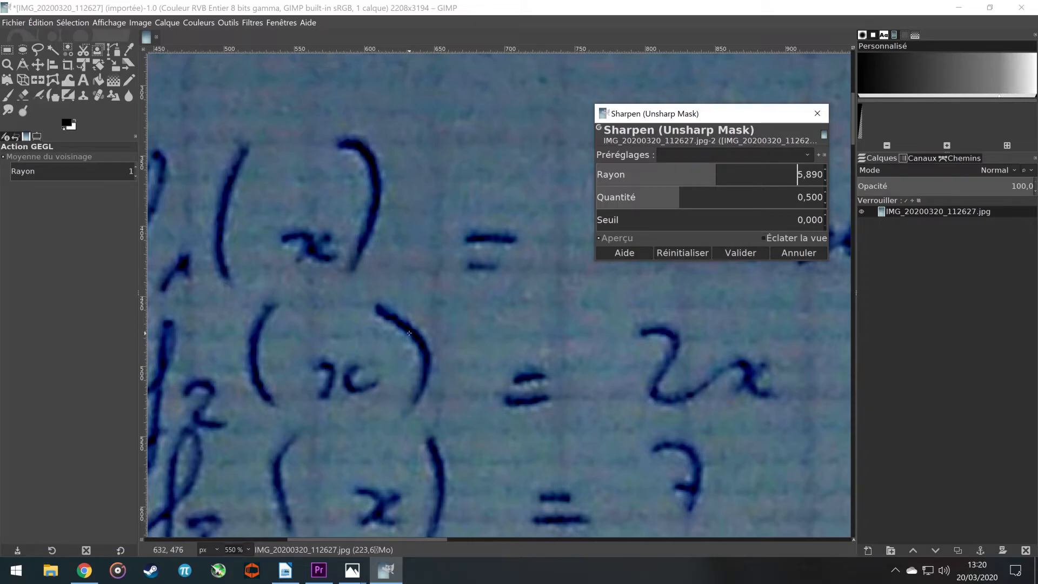
scroll(409, 333, "down", 3)
scroll(409, 333, "down", 3)
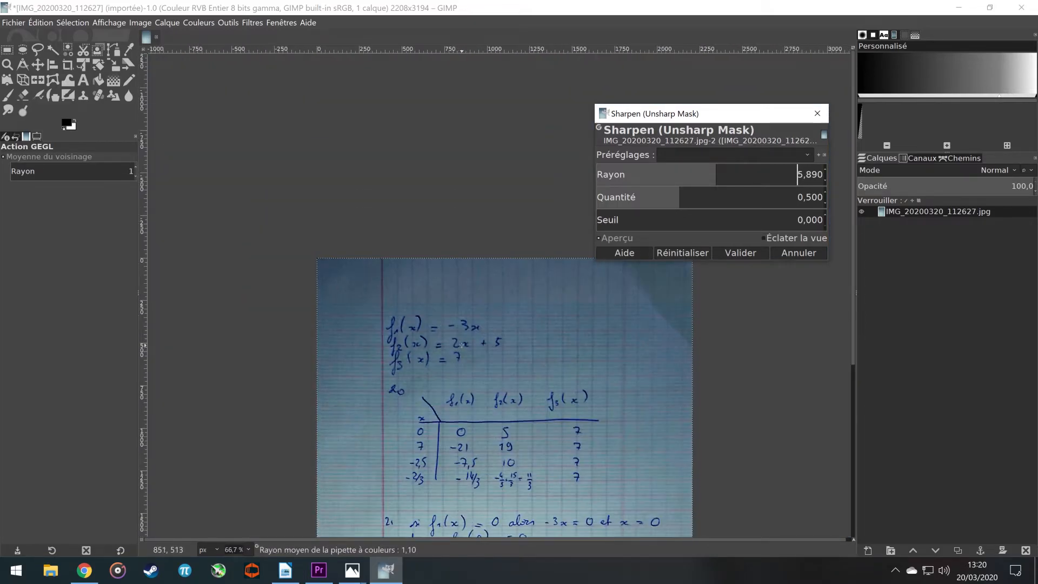
left_click(617, 238)
left_click(616, 238)
left_click(617, 238)
left_click(617, 238)
left_click_drag(717, 178, 703, 179)
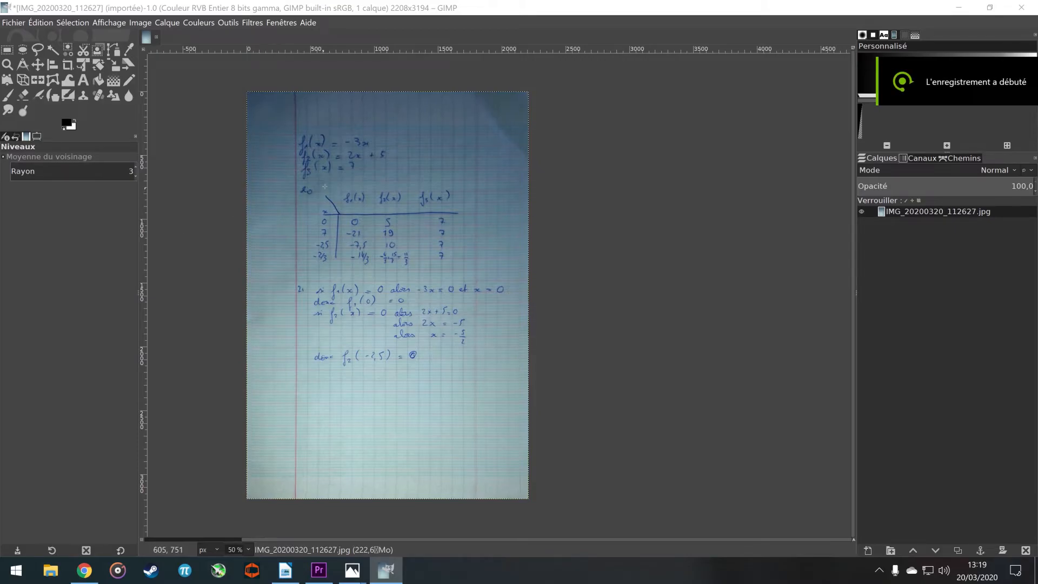
Try blurring the f of f1(x) in the table header with the 28,93 Flou / Netteté brush, and undo the blur.
scroll(328, 187, "up", 3)
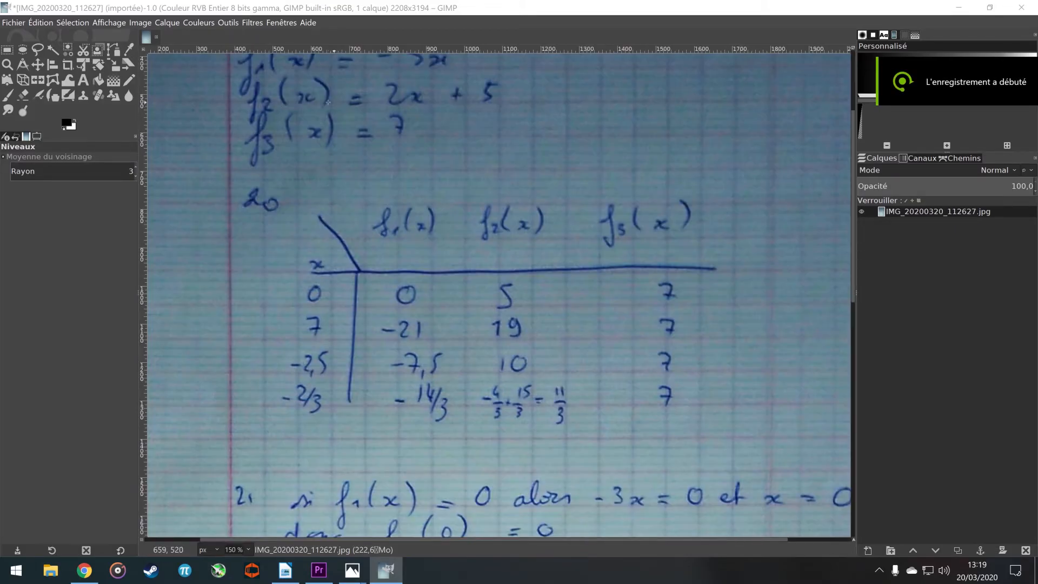
scroll(419, 265, "up", 1)
scroll(419, 265, "up", 1)
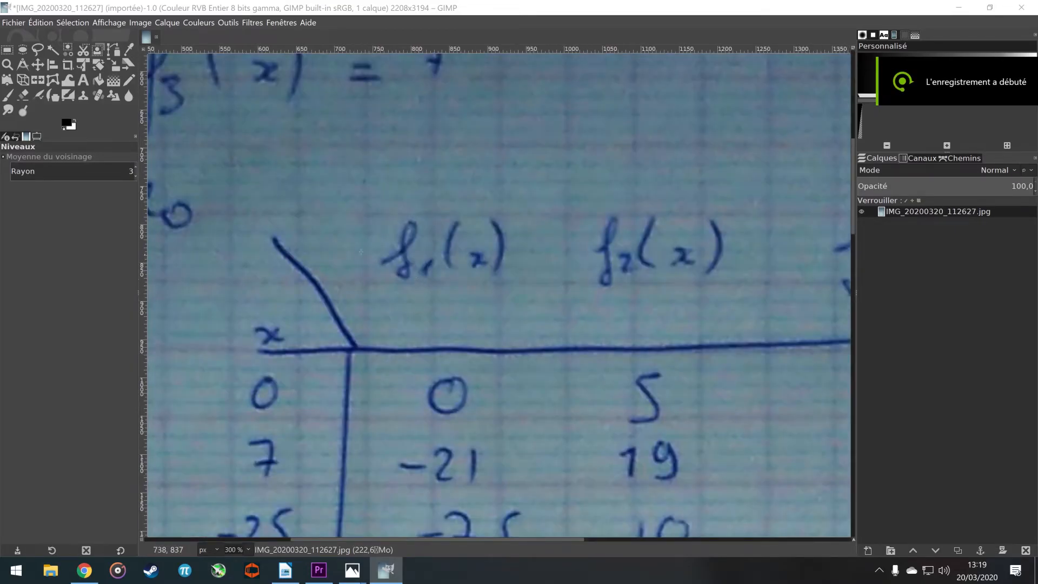
left_click(128, 98)
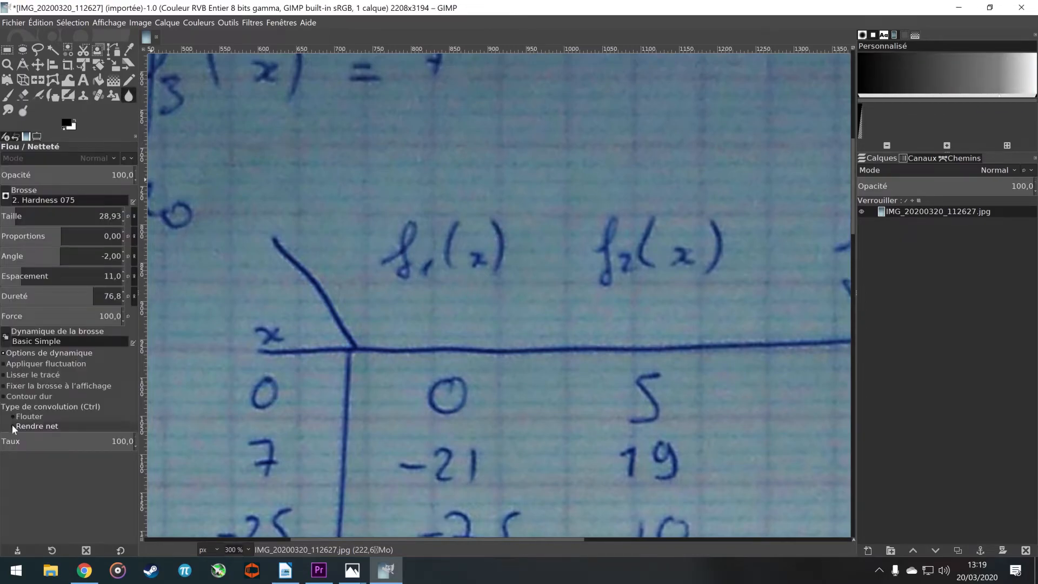
left_click(27, 426)
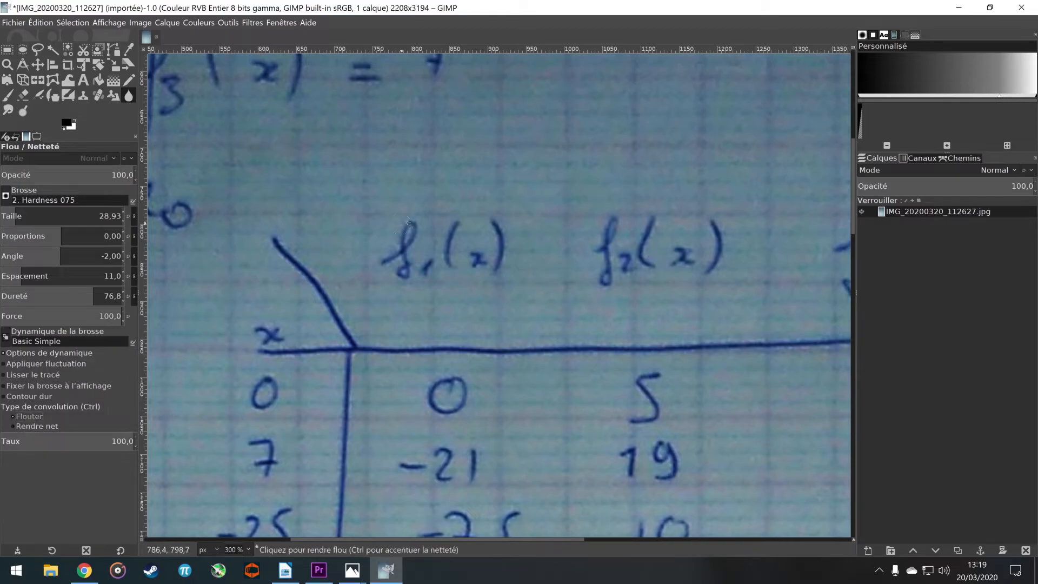
mouse_move(406, 230)
left_mouse_down()
mouse_move(403, 269)
mouse_move(404, 245)
left_mouse_up()
key("ctrl+z")
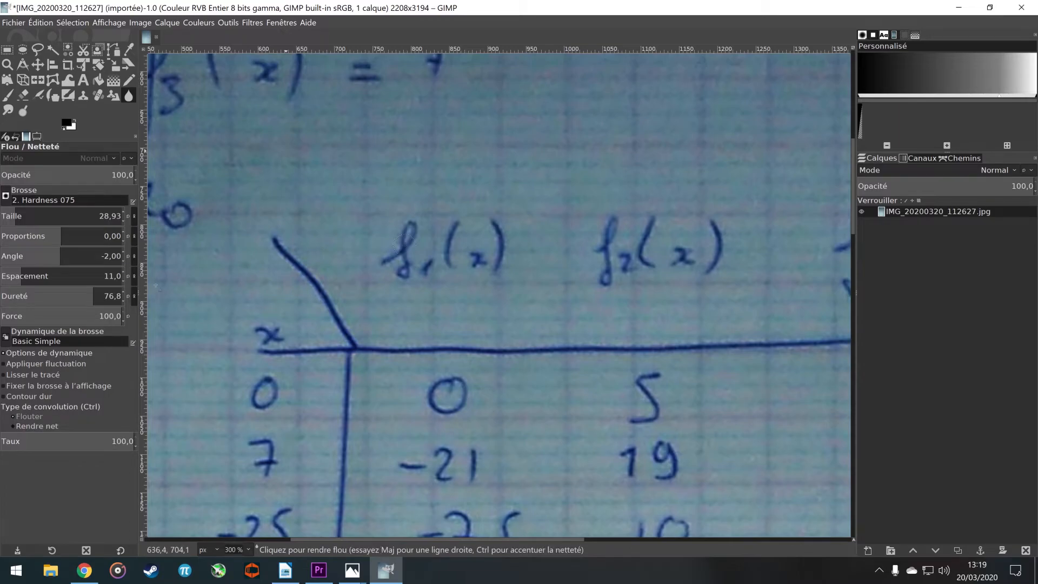
Set the brush to Rendre net and size 406,48, try sharpening the writing around the table's upper-left corner, and undo it.
left_click(38, 425)
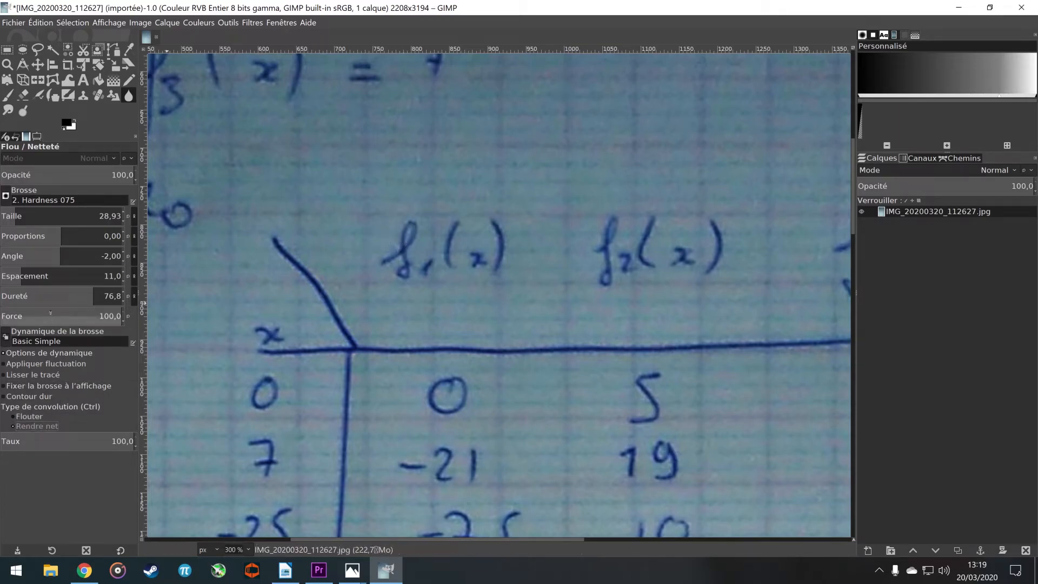
left_click(19, 217)
left_click_drag(19, 216, 24, 216)
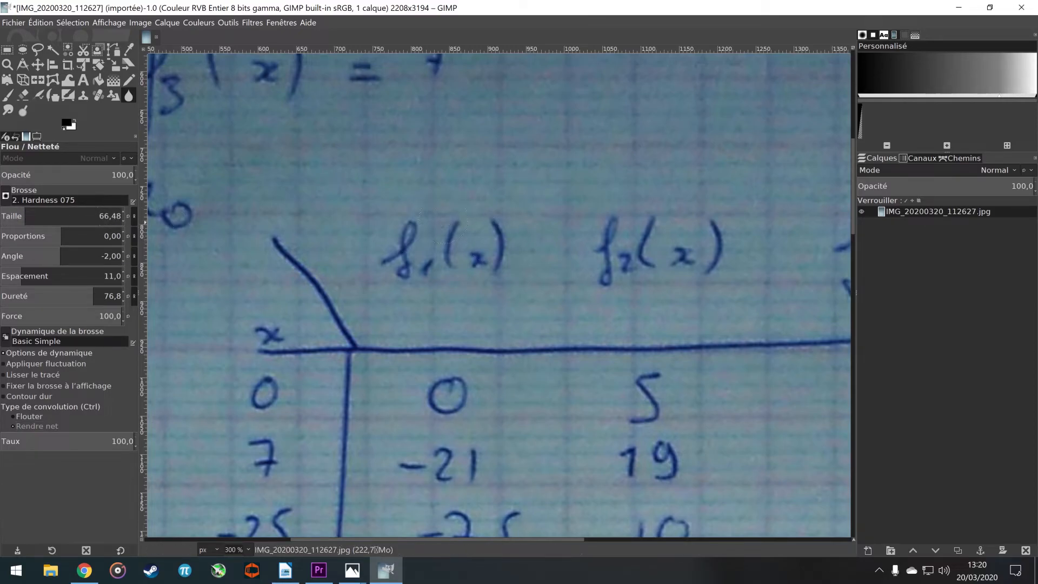
left_click(90, 214)
left_click_drag(90, 214, 72, 214)
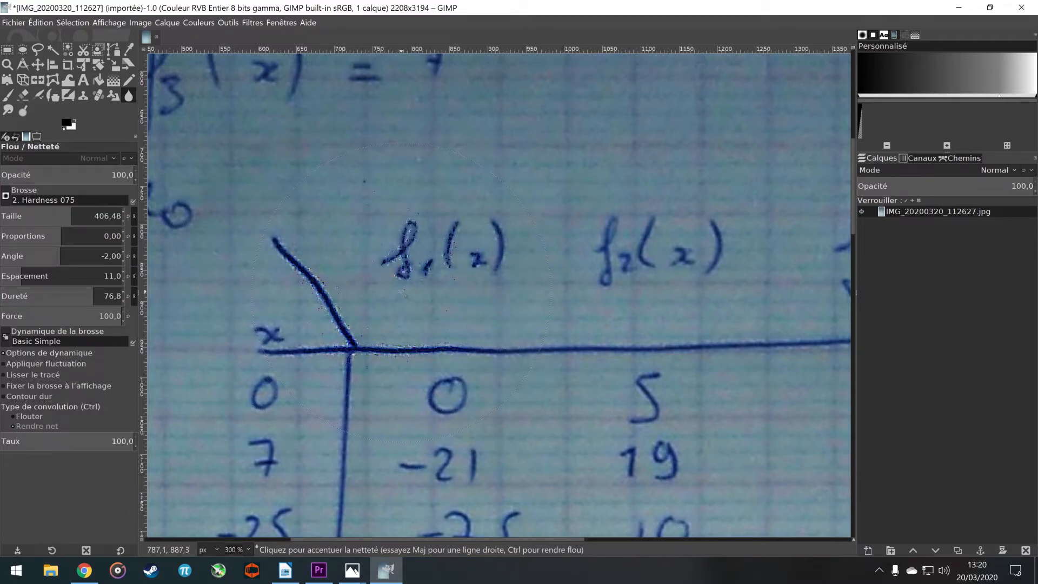
scroll(406, 293, "up", 2)
scroll(389, 284, "down", 2)
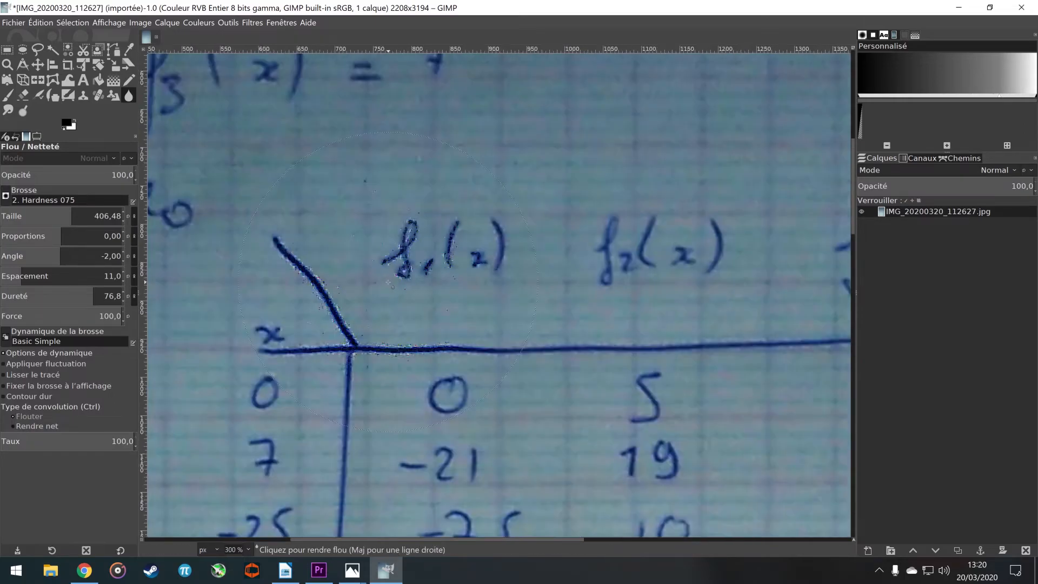
key("ctrl+z")
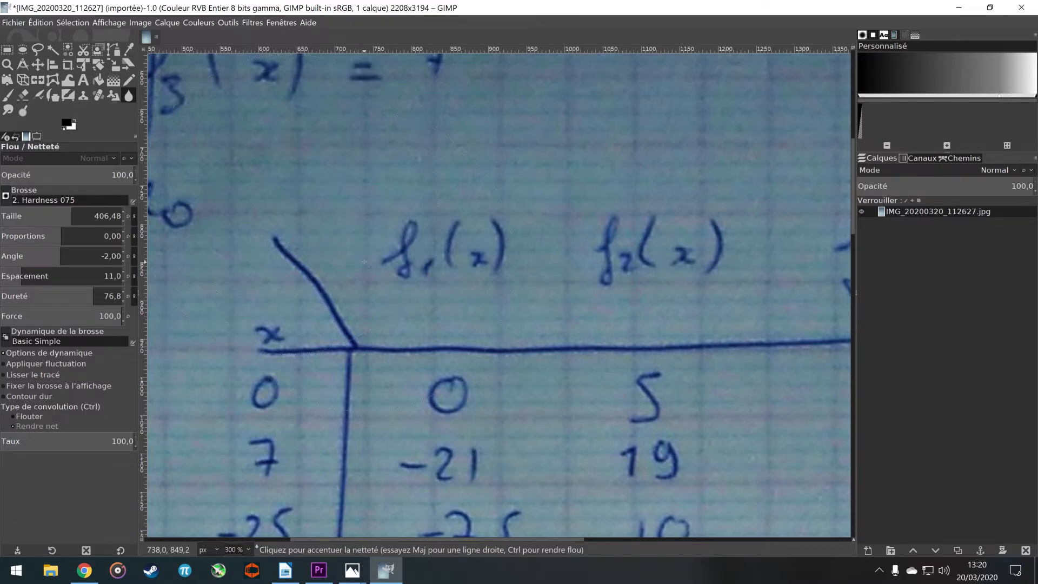
scroll(385, 263, "down", 5)
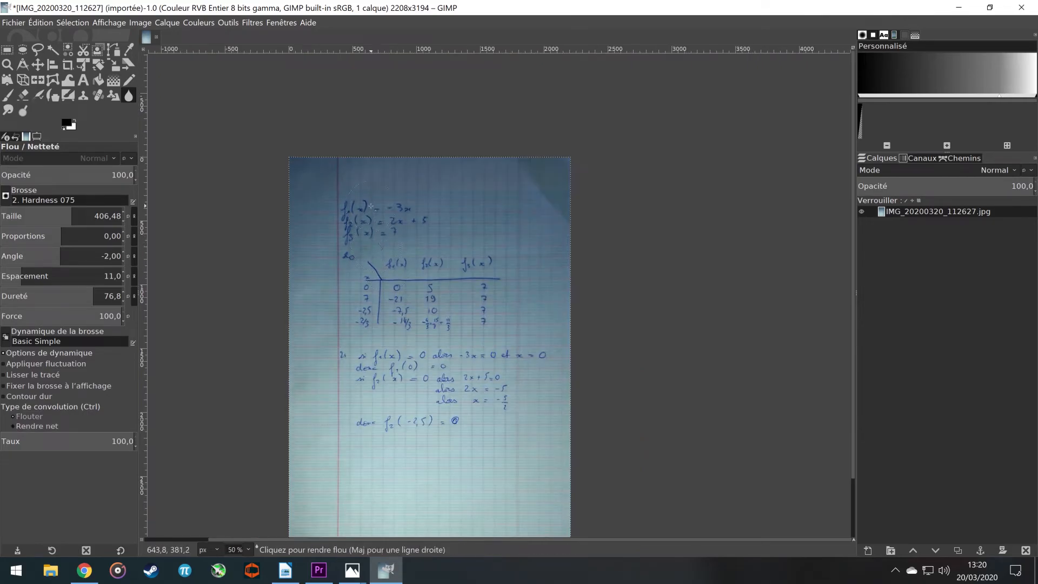
scroll(373, 226, "up", 7)
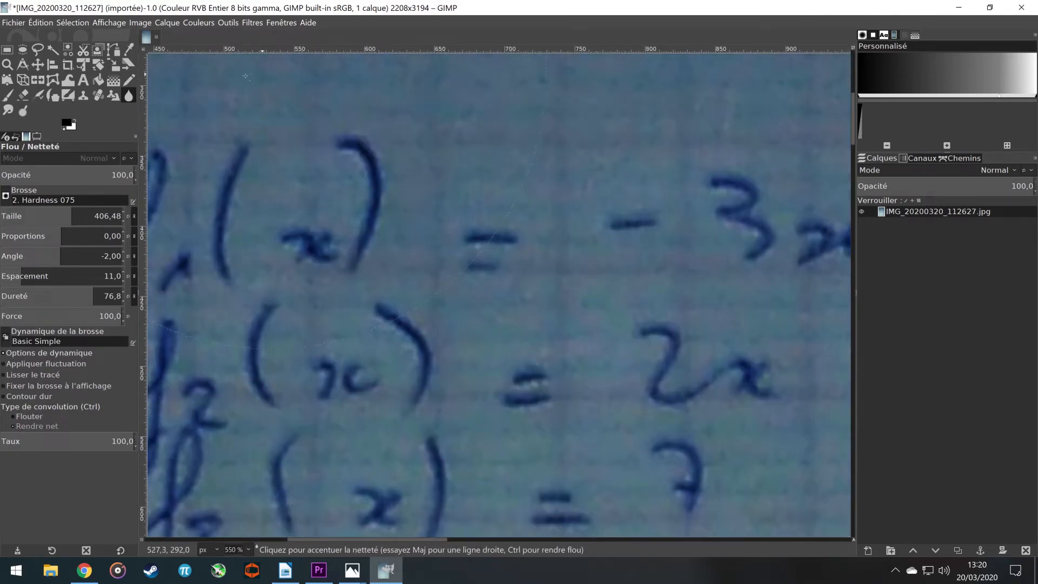
Reopen the Sharpen (Unsharp Mask) filter and compare the enlarged handwritten formulas with its preview off and on.
left_click(224, 21)
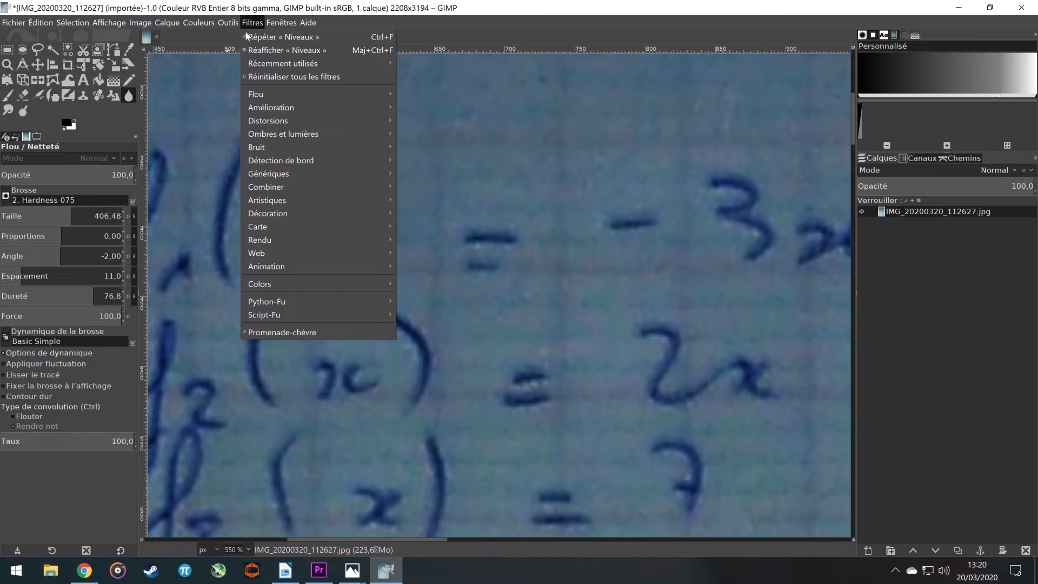
mouse_move(298, 107)
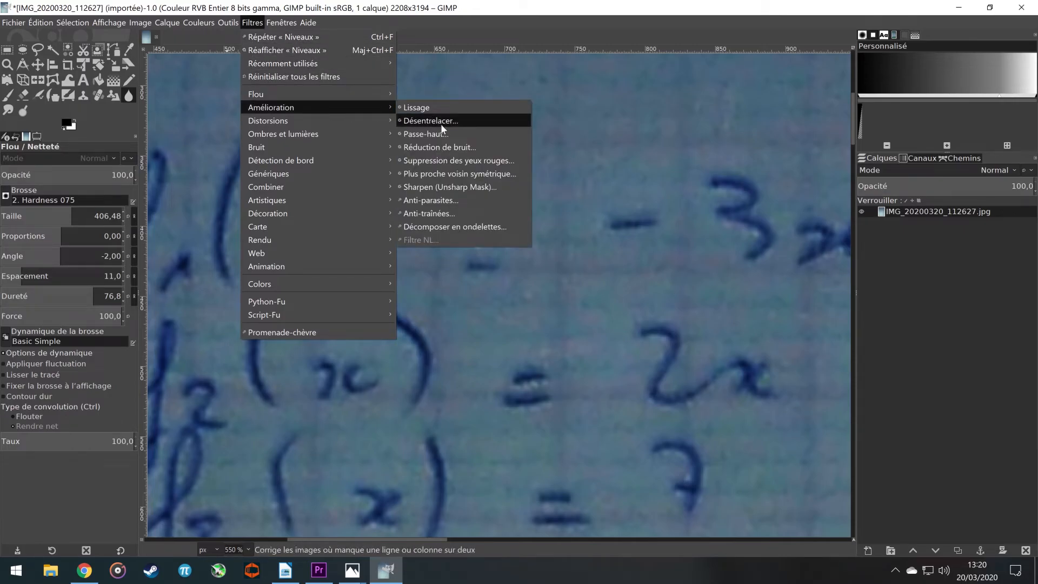
left_click(446, 188)
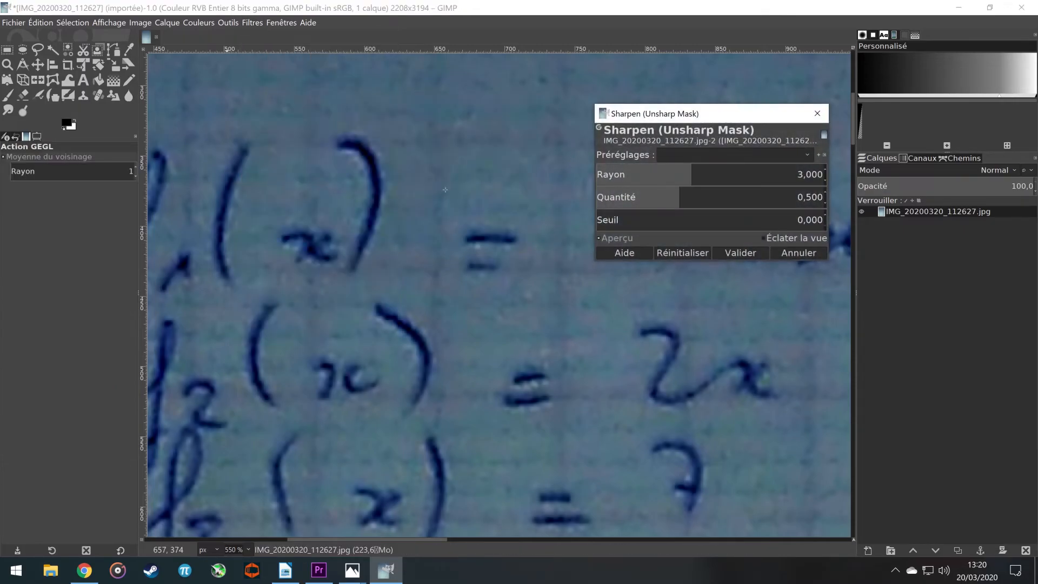
left_click(611, 238)
left_click(608, 239)
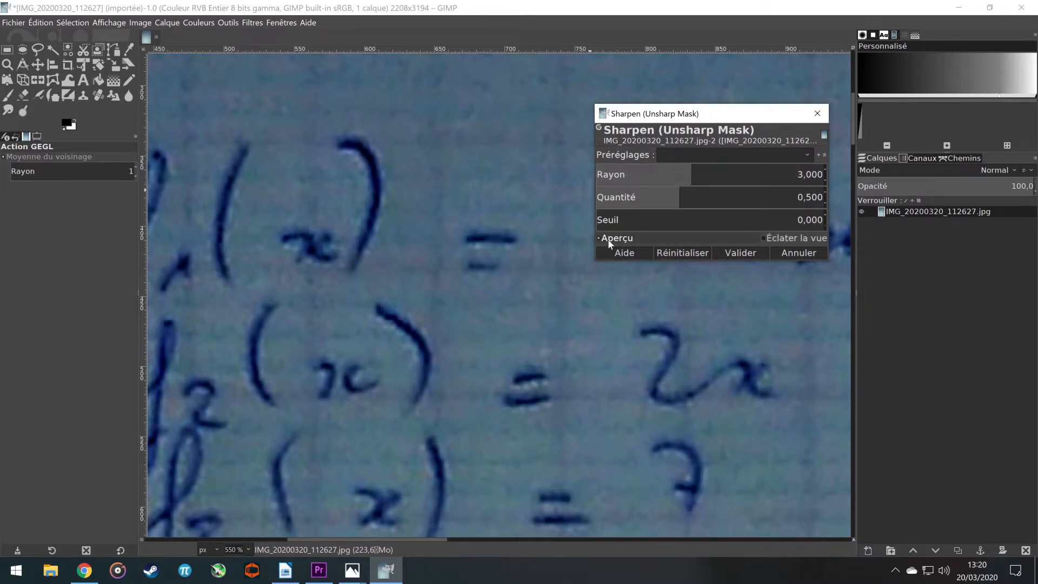
left_click(608, 239)
left_click(607, 239)
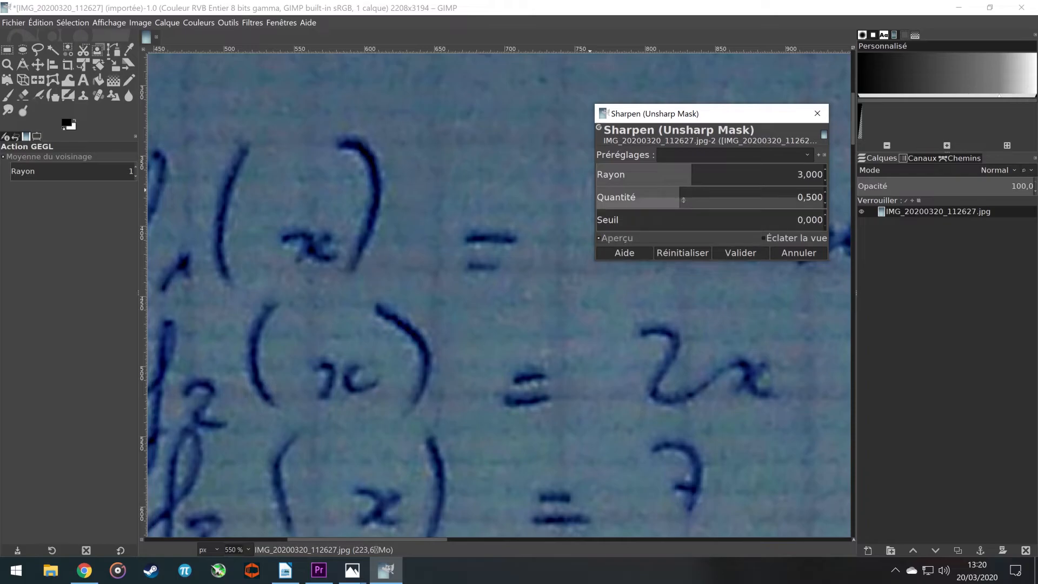
Compare the page at a sharpening radius of 5,890 with and without the preview, and apply the filter with a radius of 3,828.
left_click_drag(693, 179, 852, 186)
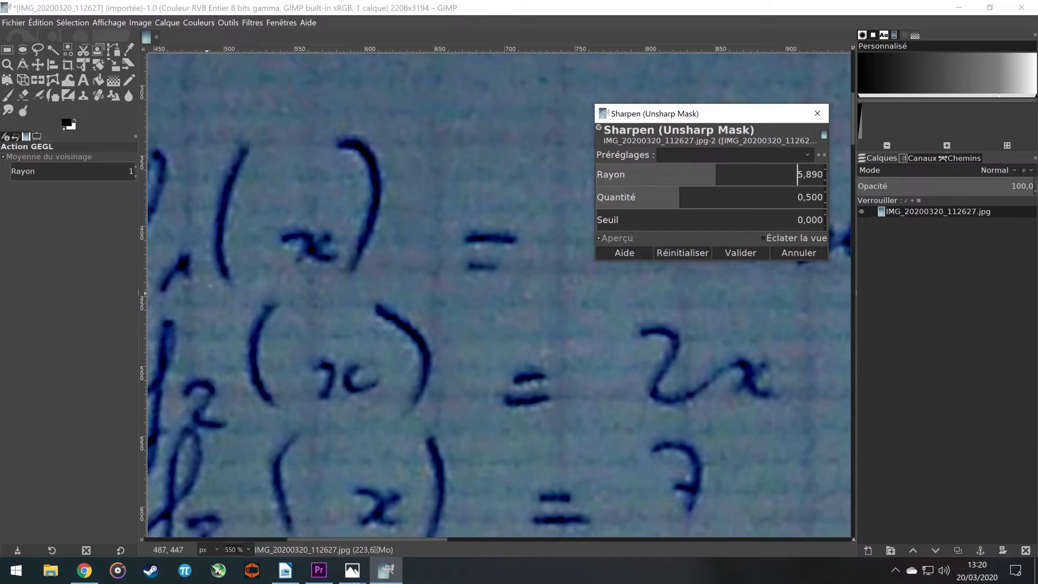
scroll(409, 333, "down", 6)
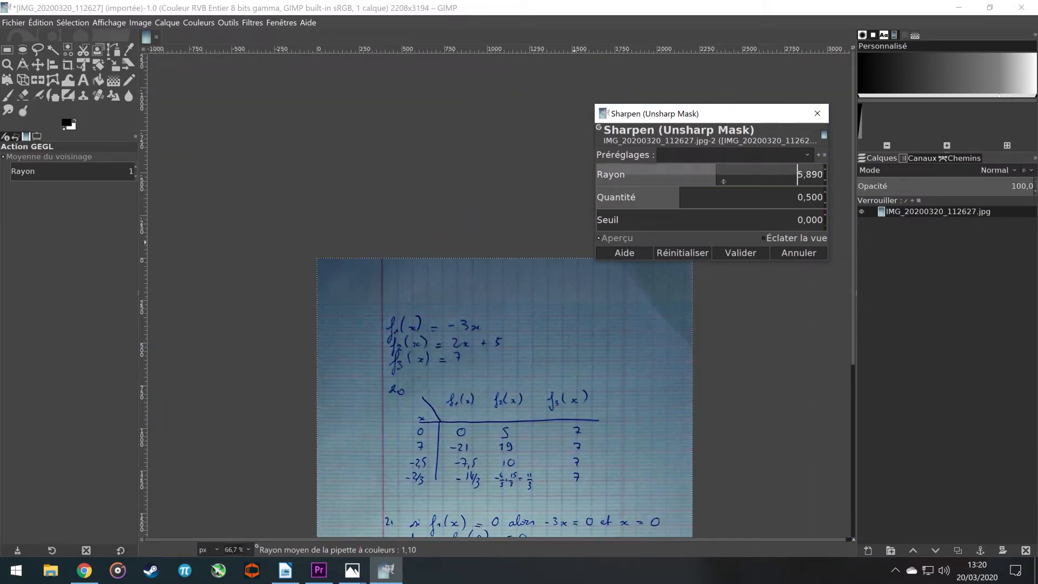
left_click(617, 239)
left_click(617, 239)
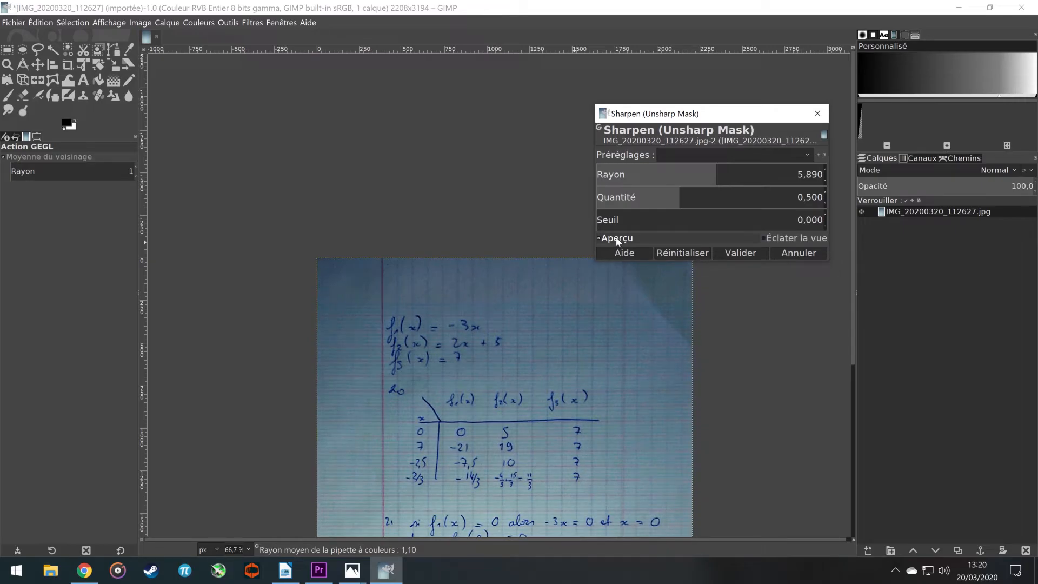
left_click_drag(708, 172, 700, 174)
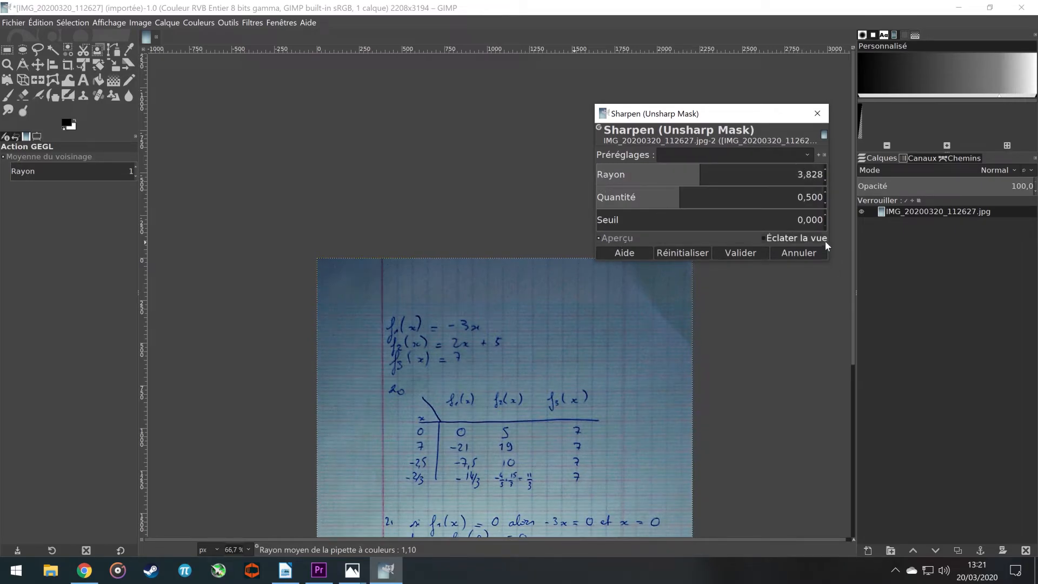
left_click(752, 255)
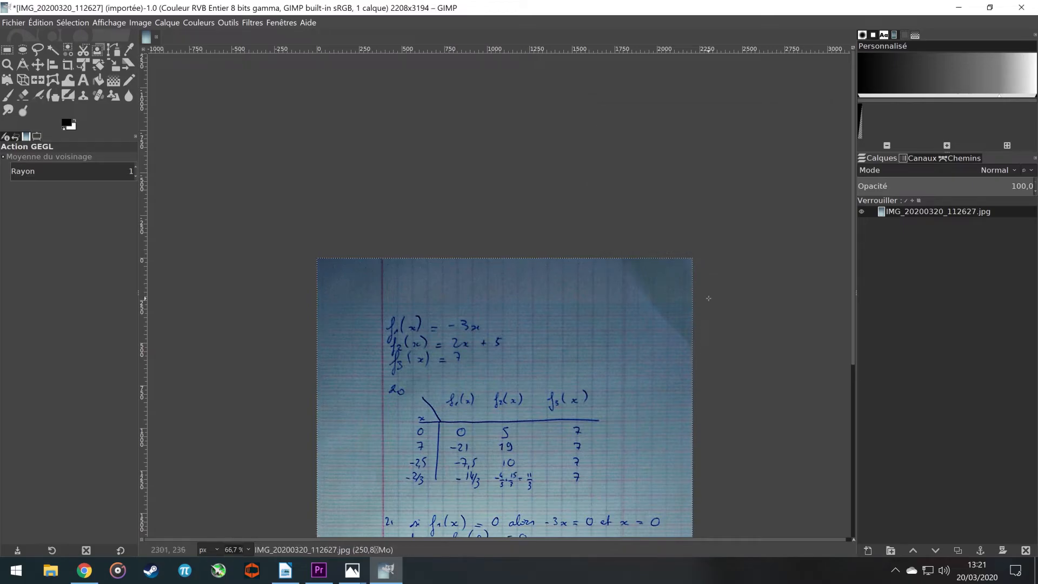
Try a Gaussian blur of size 5,87 in X and Y on the sharpened page, and cancel the filter.
scroll(851, 260, "down", 2)
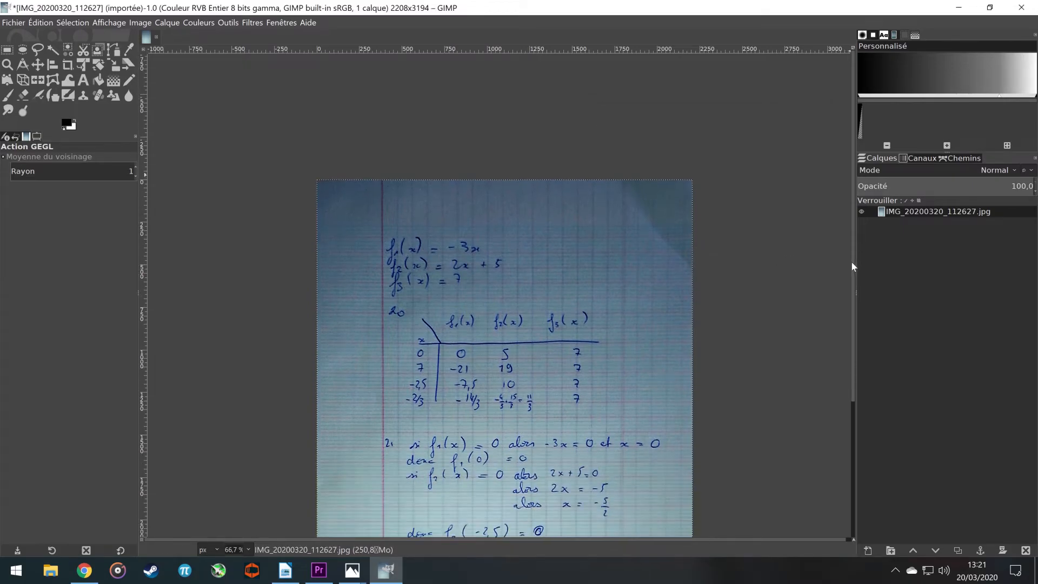
scroll(852, 265, "down", 4)
scroll(852, 271, "up", 1)
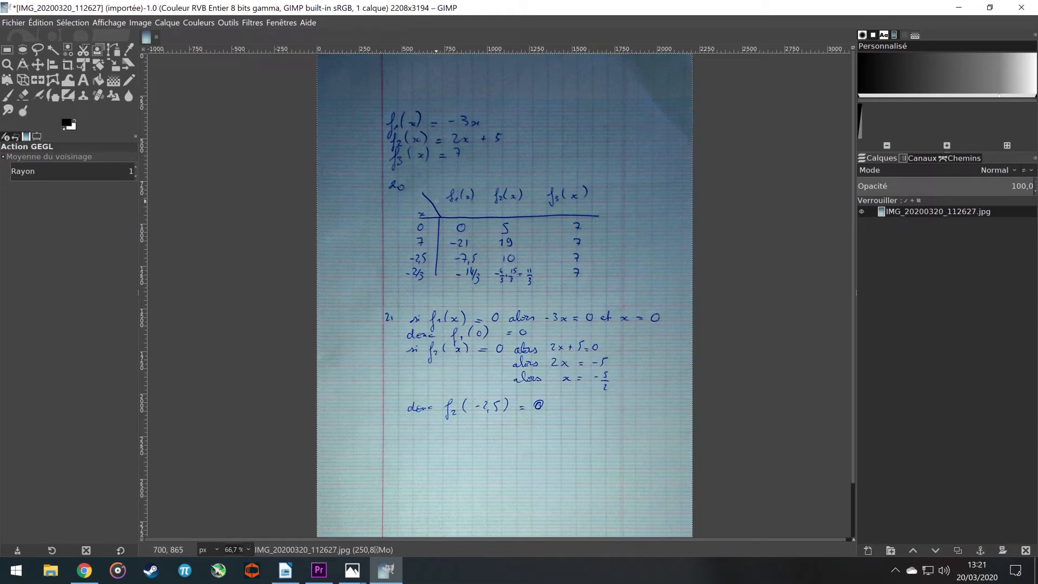
scroll(379, 117, "up", 4)
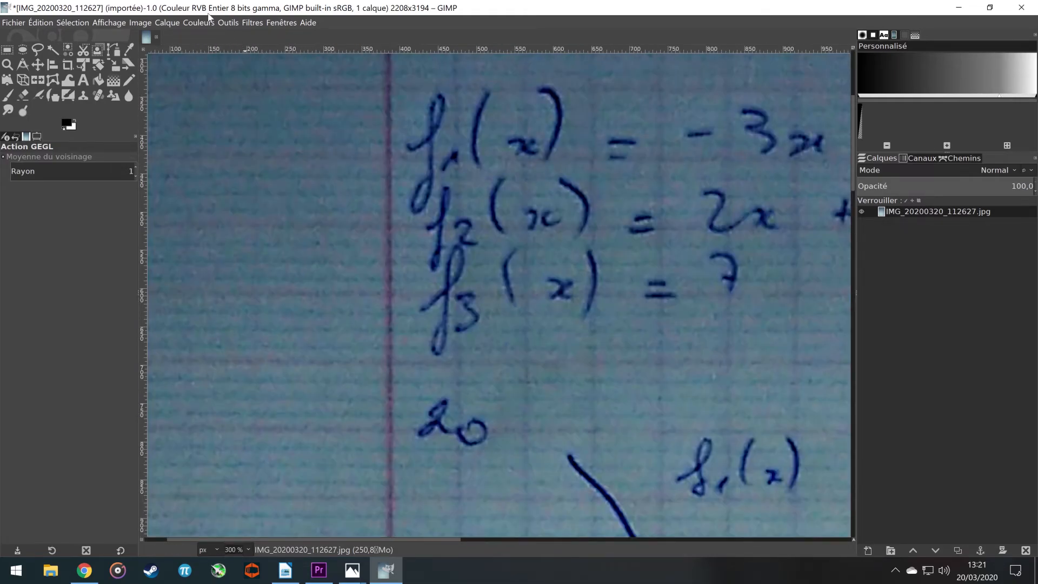
left_click(252, 22)
mouse_move(301, 92)
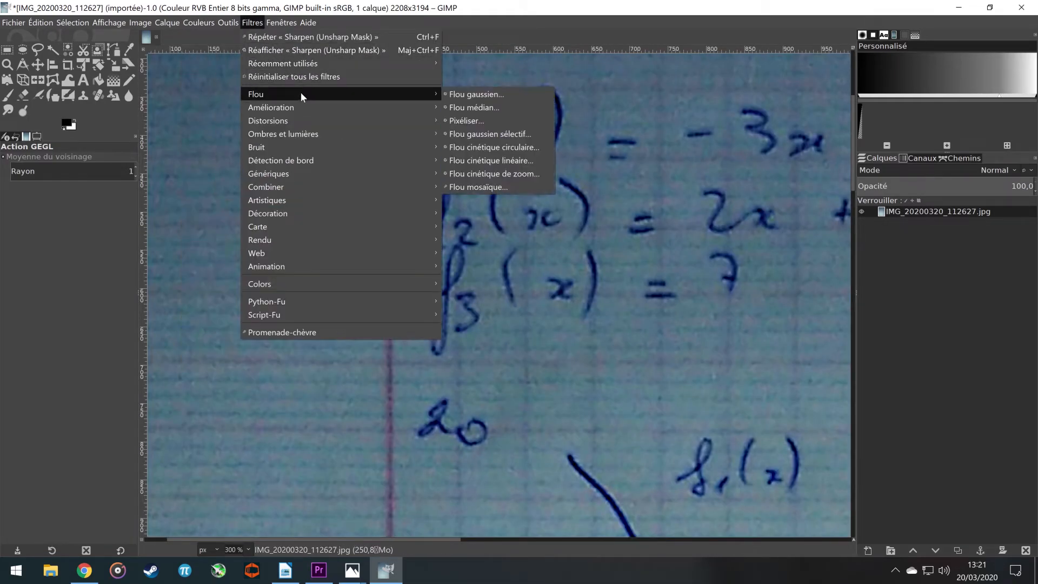
left_click(490, 96)
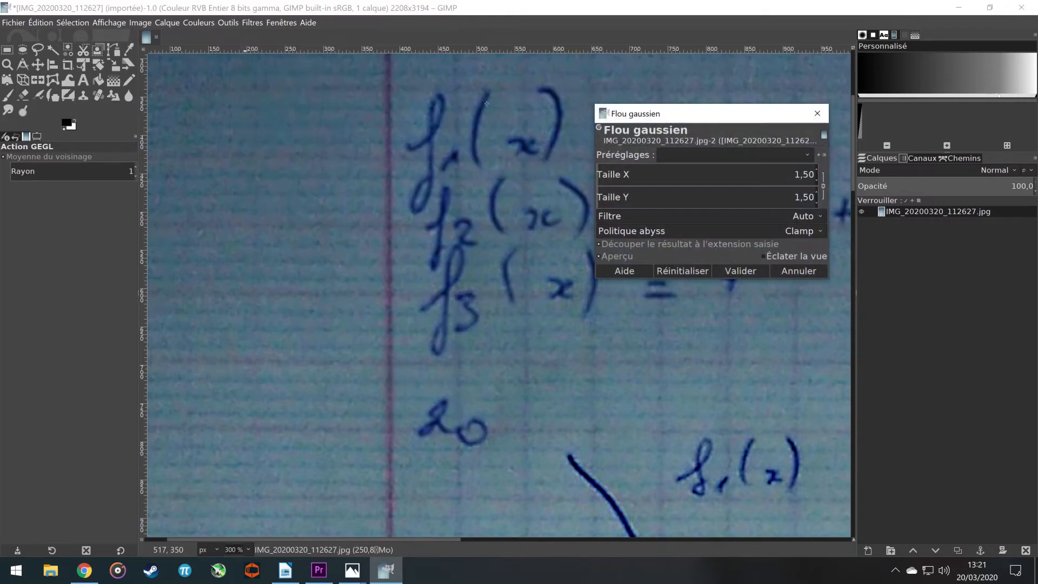
left_click_drag(601, 175, 658, 250)
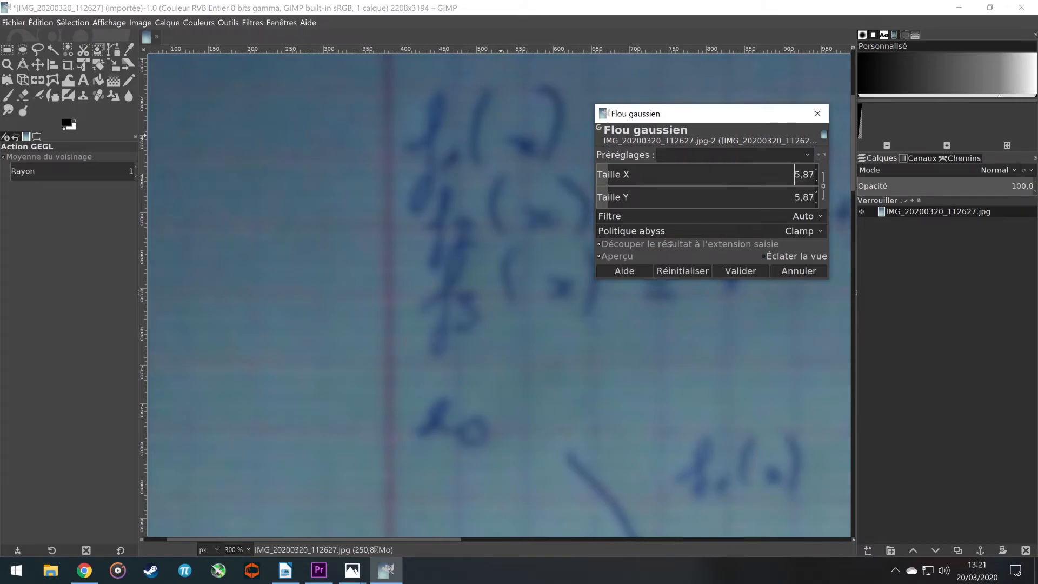
left_click(795, 273)
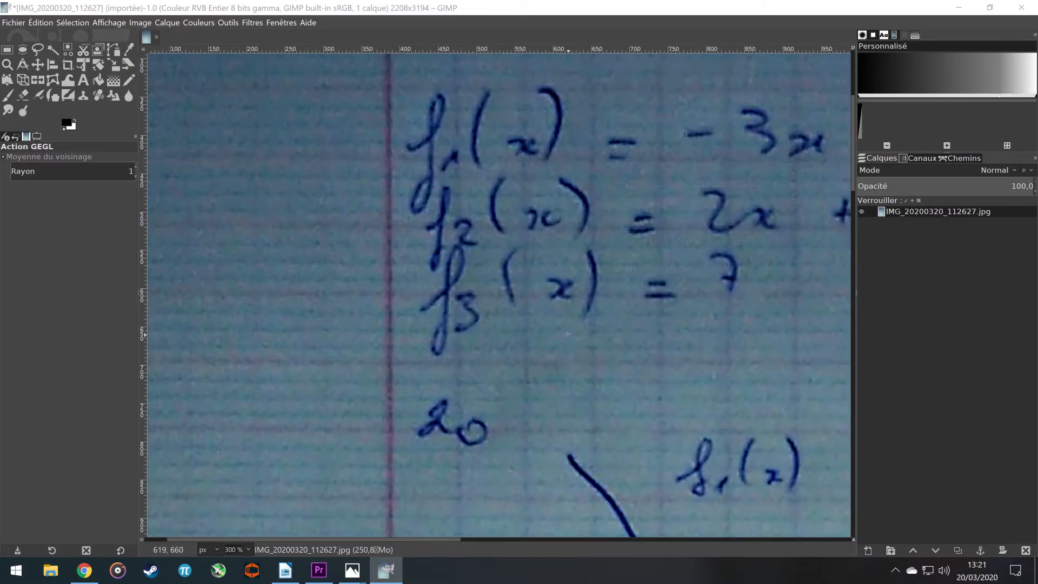
scroll(497, 294, "down", 10)
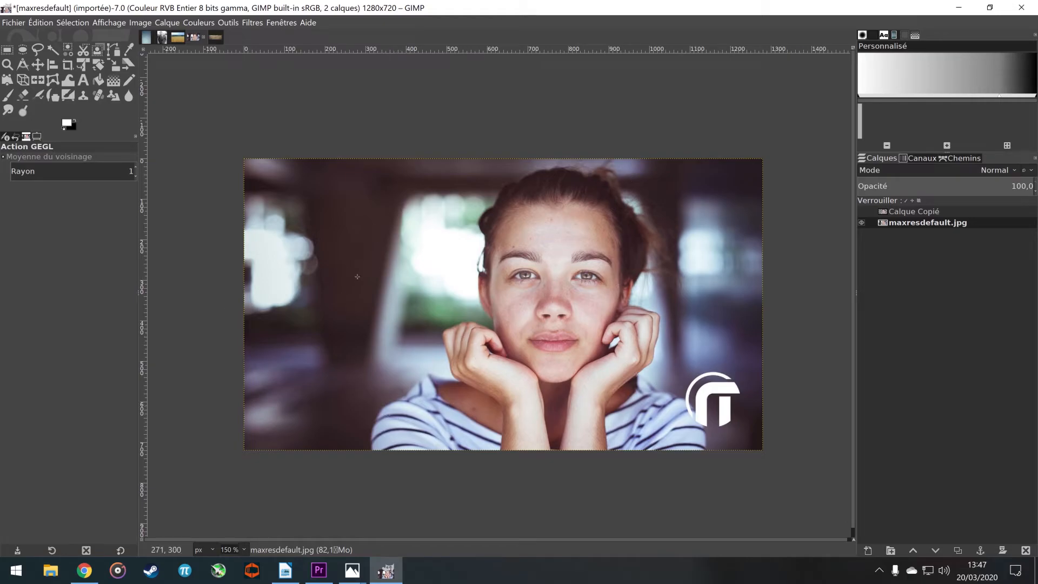
Hide the maxresdefault.jpg layer, show the cut-out portrait layer Calque Copié, and copy that layer.
left_click(861, 220)
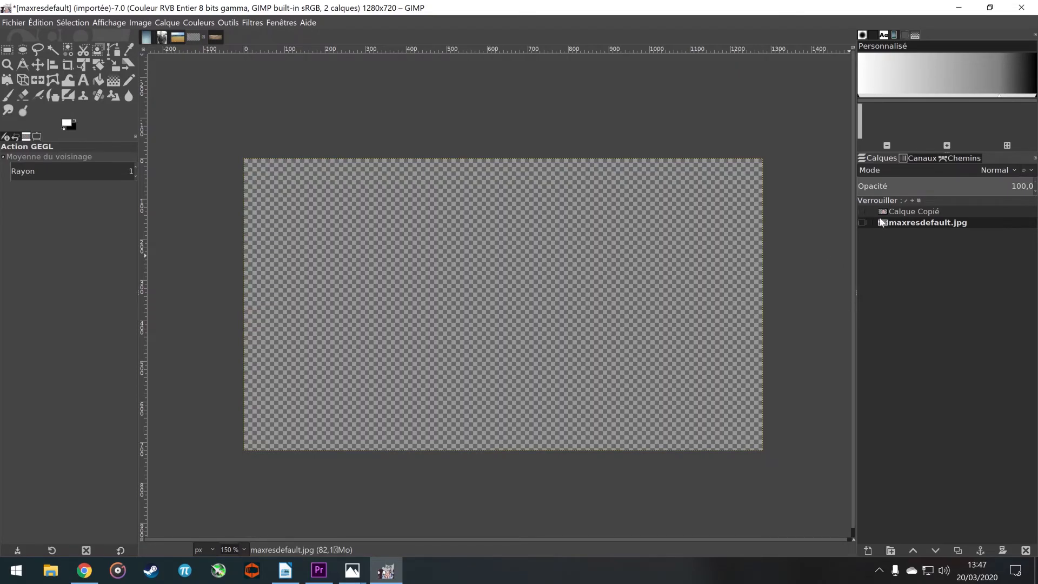
left_click(861, 211)
left_click(911, 212)
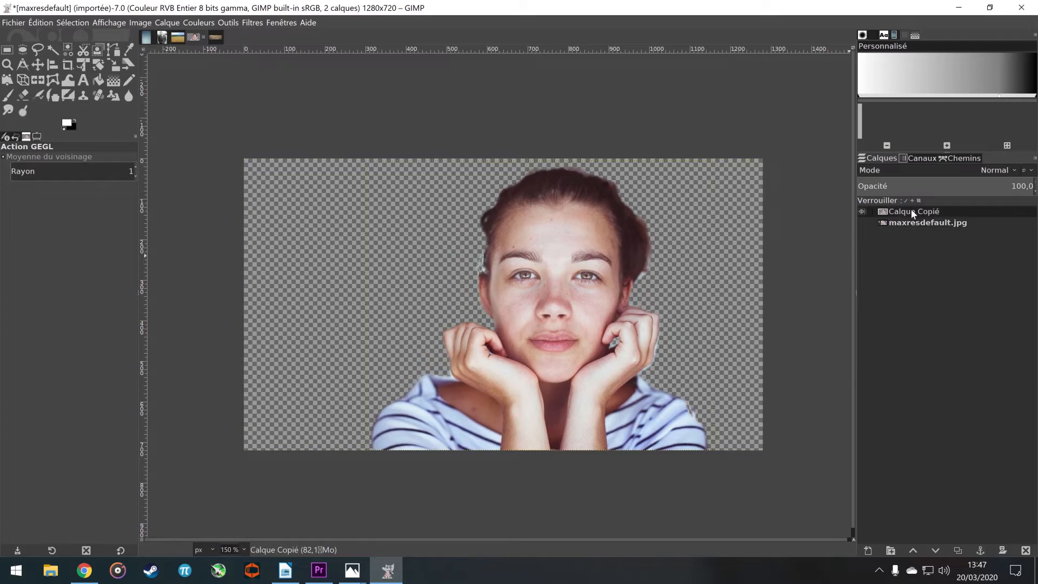
key("ctrl+c")
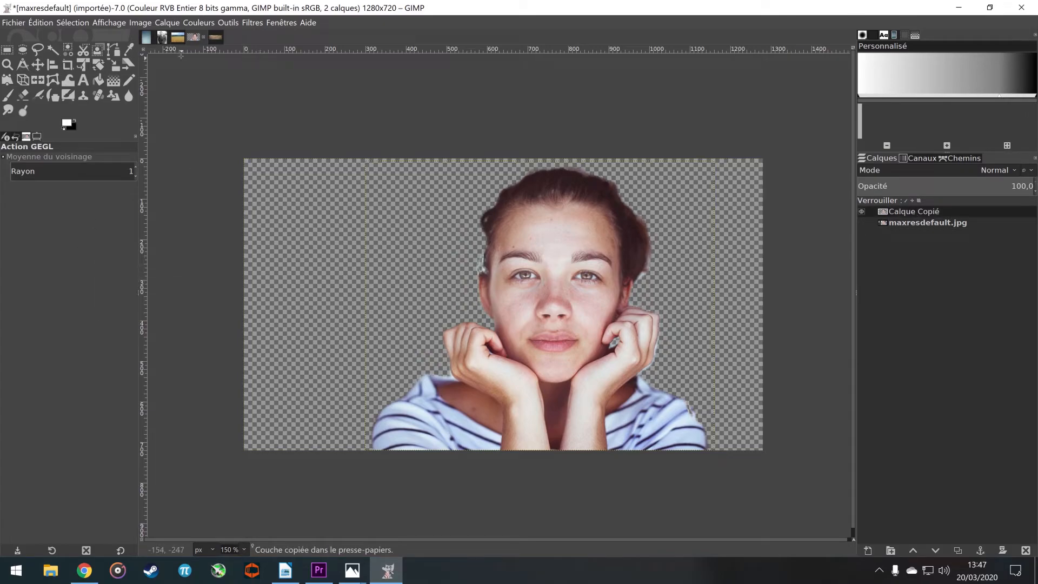
In the wheat field image, show the Copie de Calque Copié portrait layer and move it slightly to the left.
left_click(178, 37)
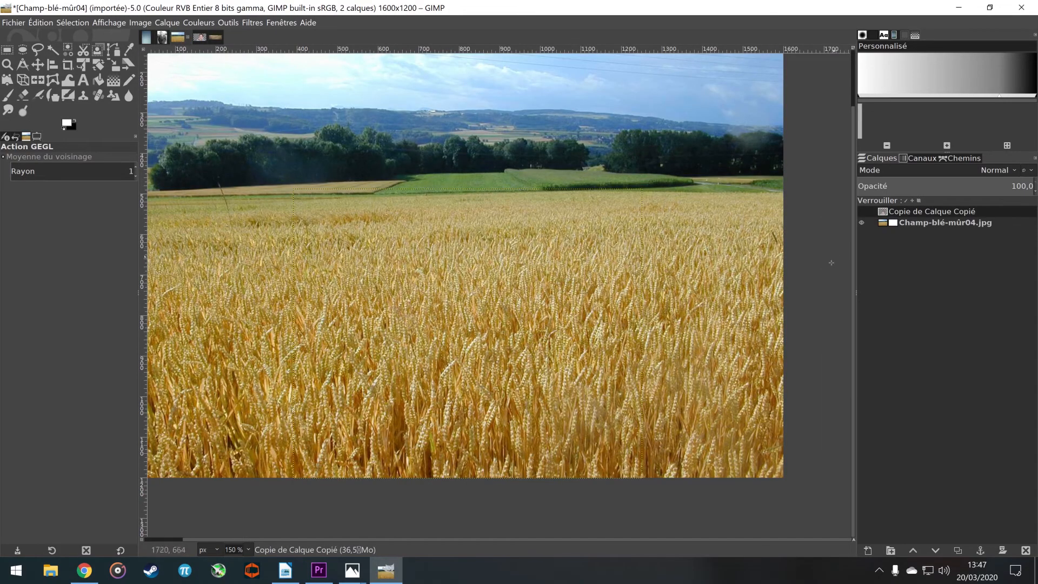
left_click(862, 213)
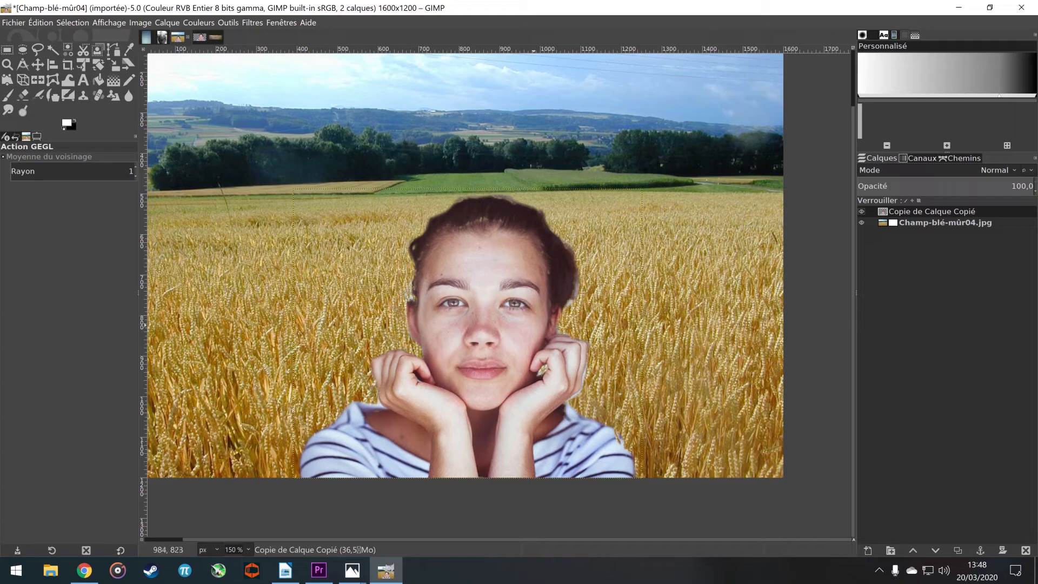
left_click(39, 65)
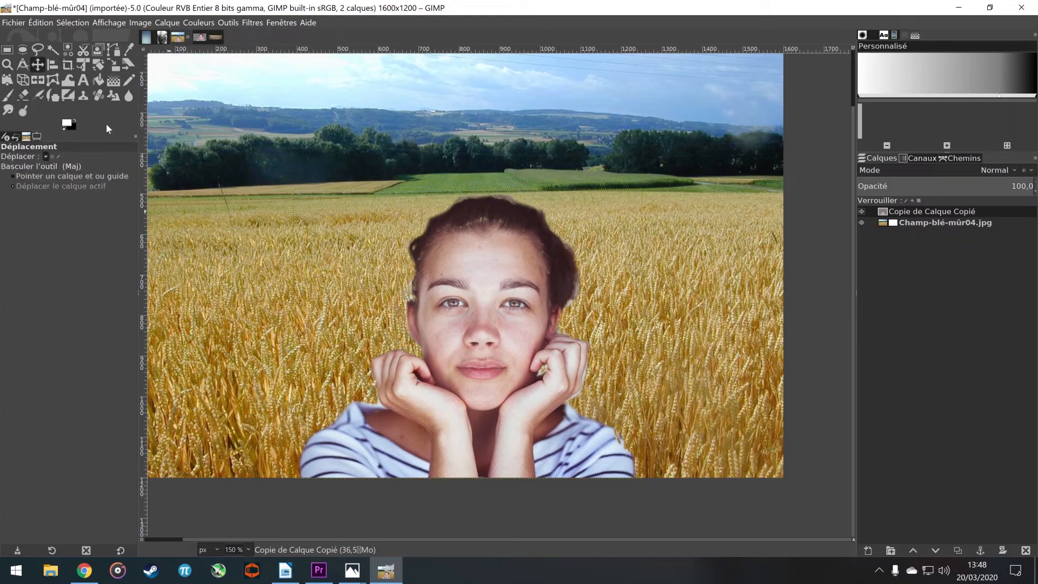
mouse_move(462, 339)
left_mouse_down()
mouse_move(475, 267)
mouse_move(481, 318)
mouse_move(454, 339)
left_mouse_up()
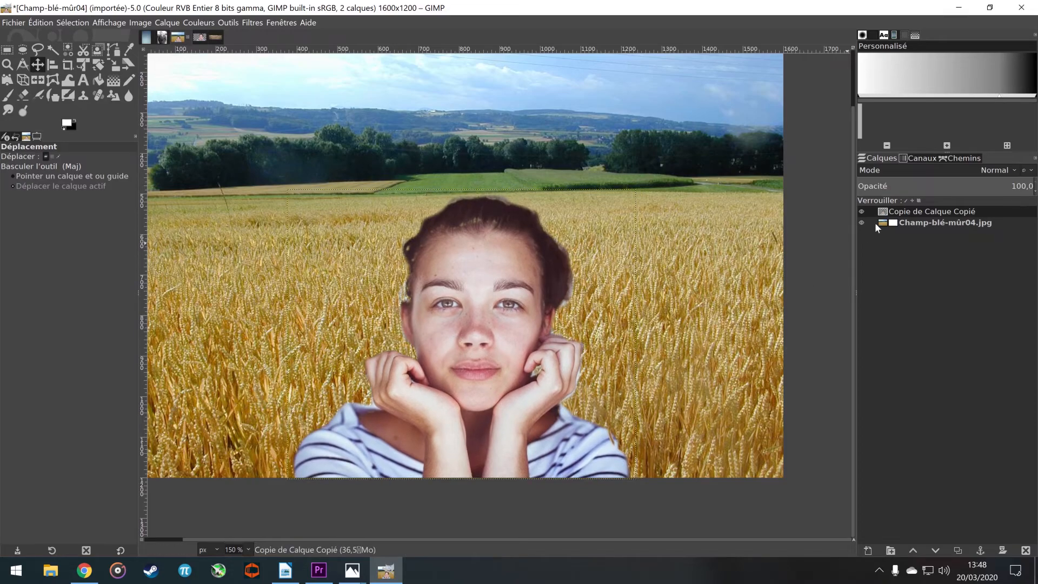
Apply a colour balance to the portrait layer with the midtones' yellow-blue level set to -12,2.
left_click(205, 22)
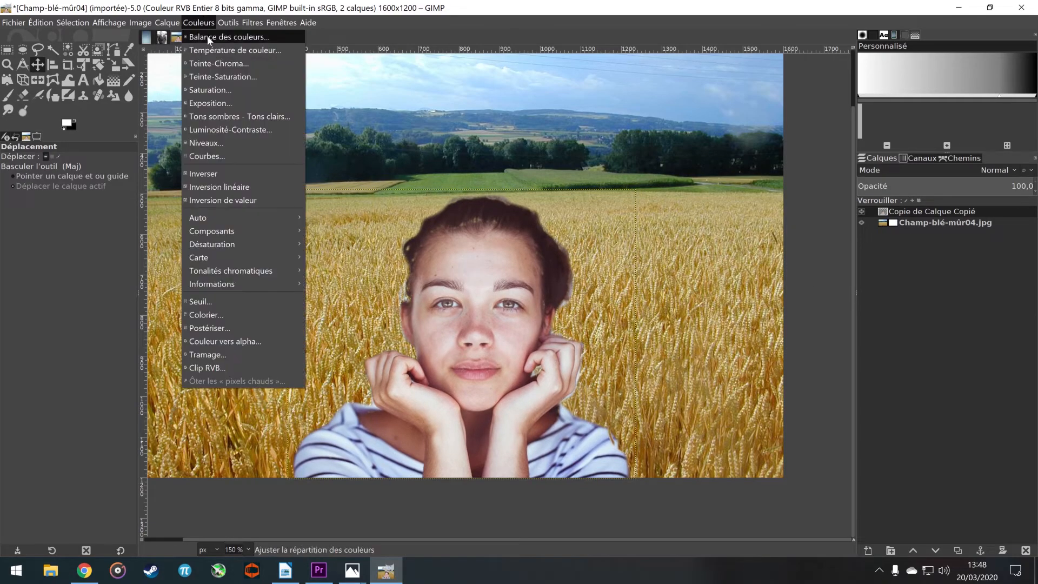
left_click(210, 38)
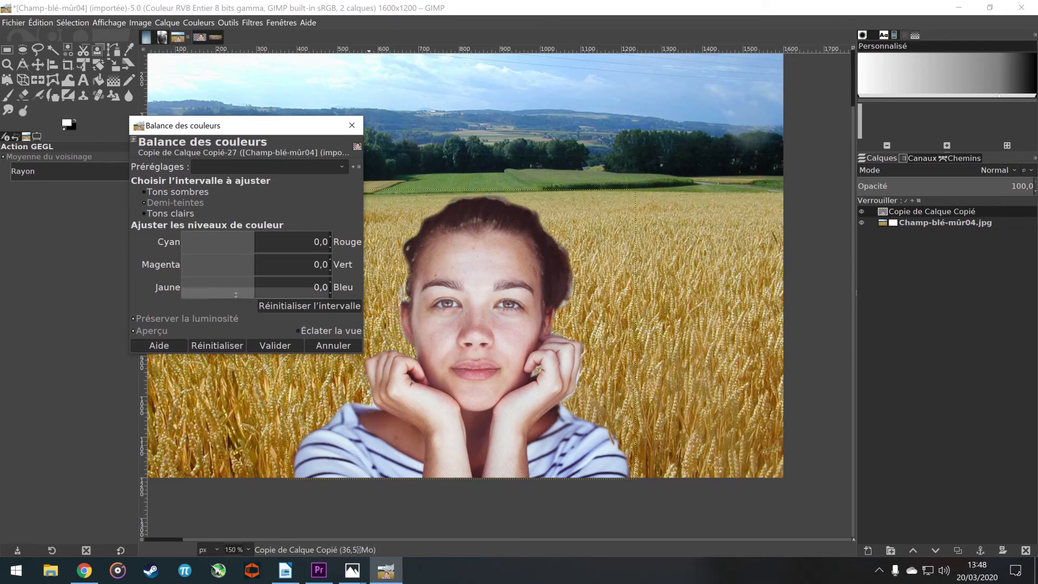
mouse_move(253, 290)
left_mouse_down()
mouse_move(237, 295)
mouse_move(247, 295)
left_mouse_up()
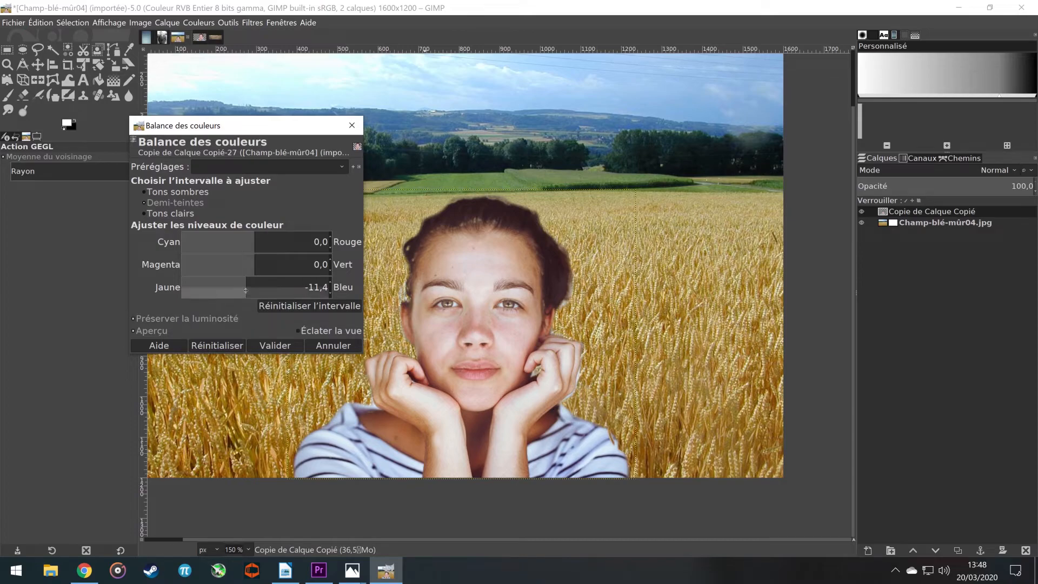
left_click_drag(246, 292, 240, 367)
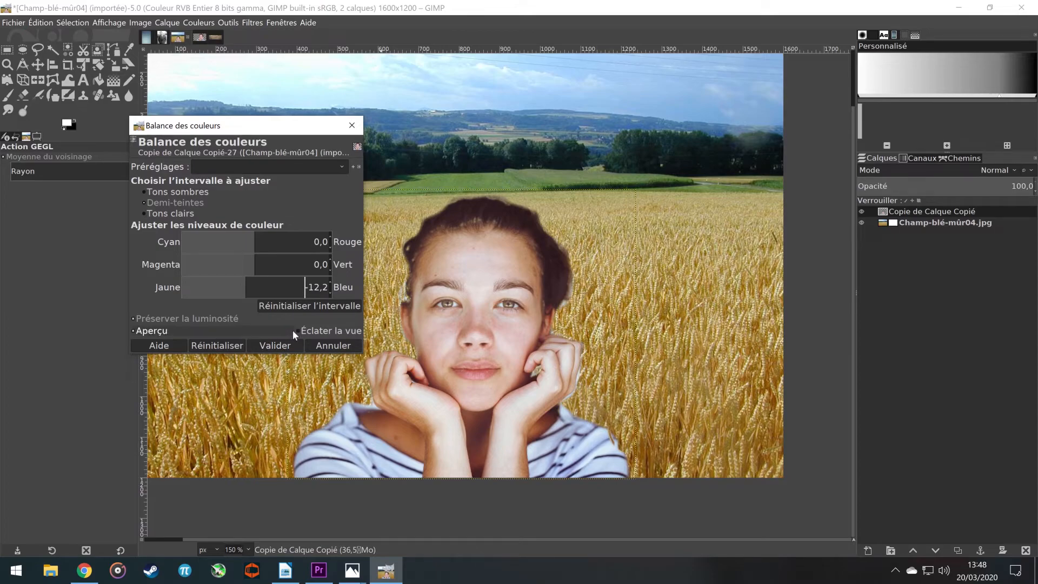
left_click(290, 346)
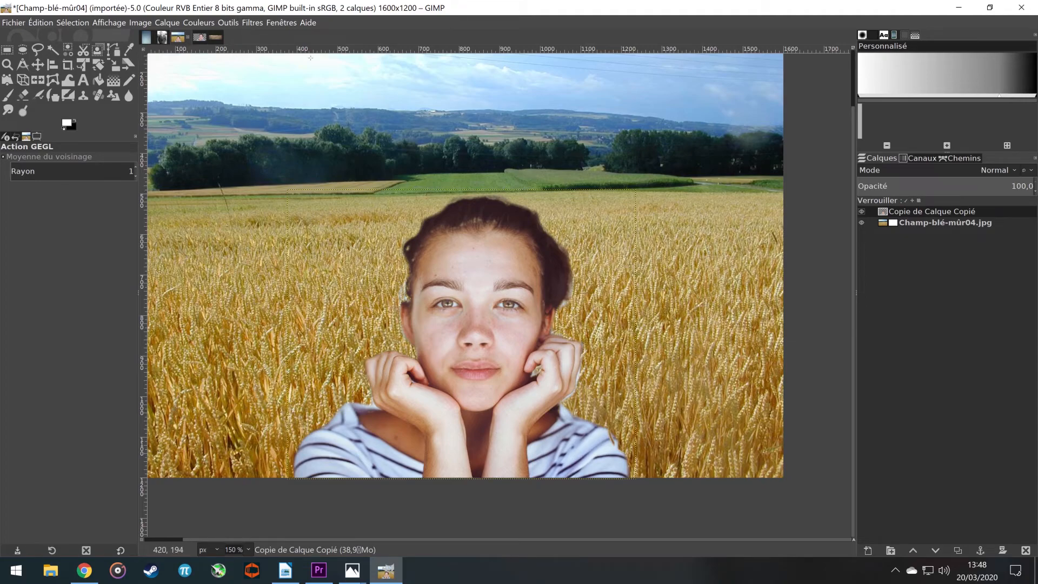
Sharpen the portrait layer with the Sharpen (Unsharp Mask) filter at radius 3,000 and amount 0,262.
left_click(258, 24)
mouse_move(369, 94)
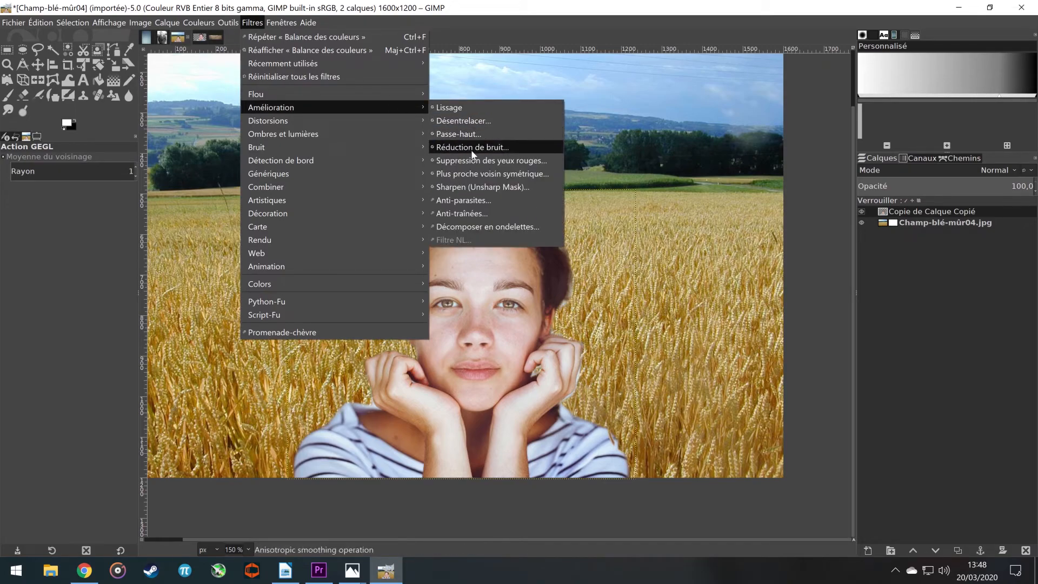
left_click(476, 186)
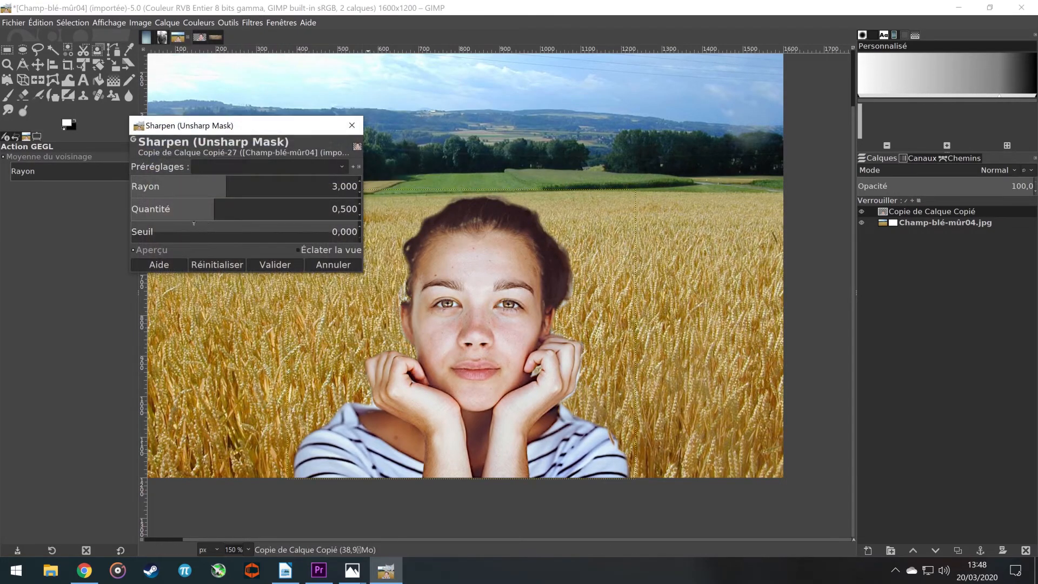
left_click_drag(213, 204, 198, 204)
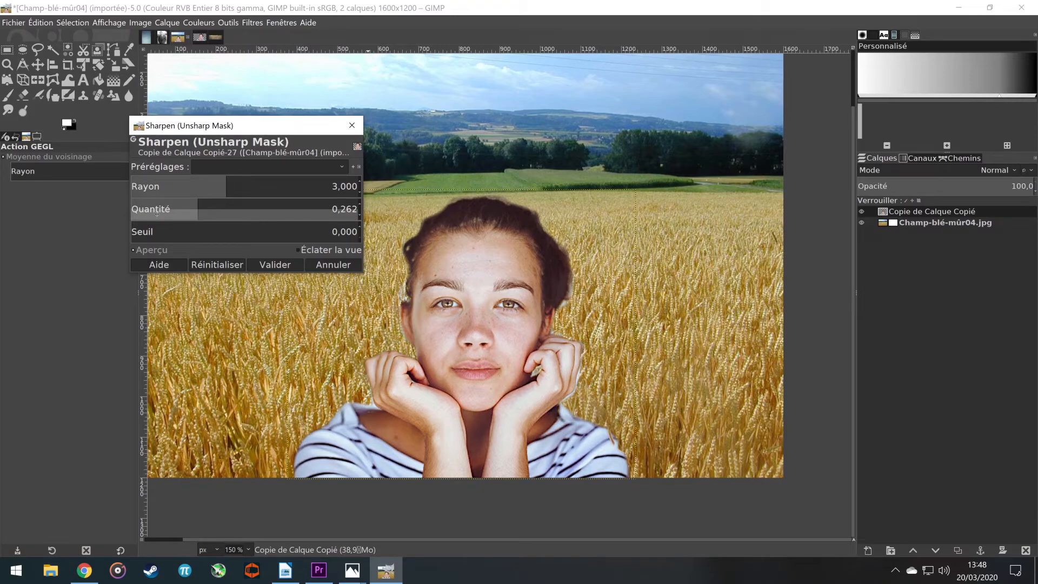
left_click(301, 263)
Apply a Gaussian blur with X and Y sizes of 4,56 to the wheat field background layer Champ-blé-mûr04.jpg.
left_click(977, 222)
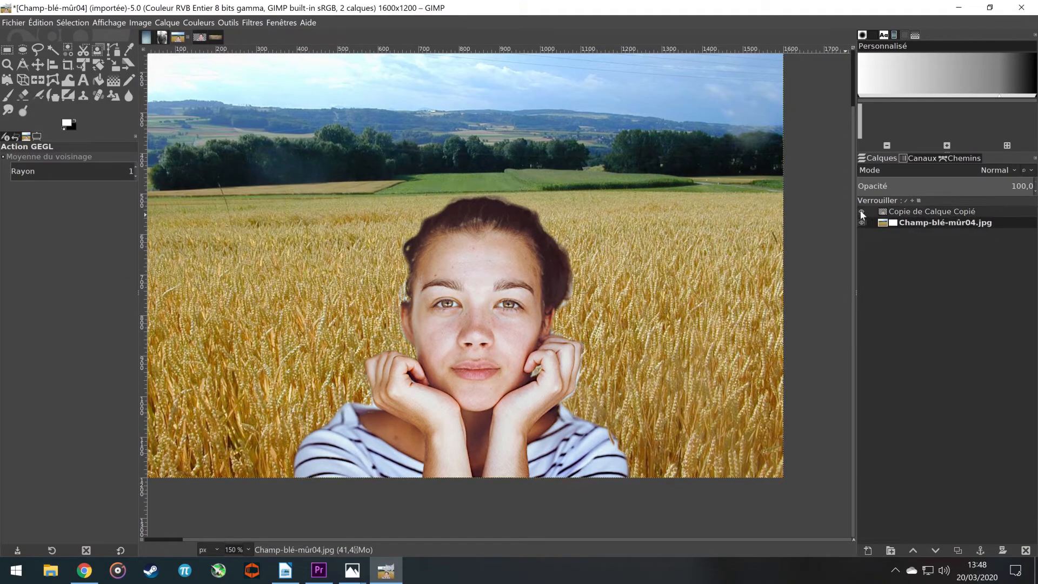
left_click(251, 23)
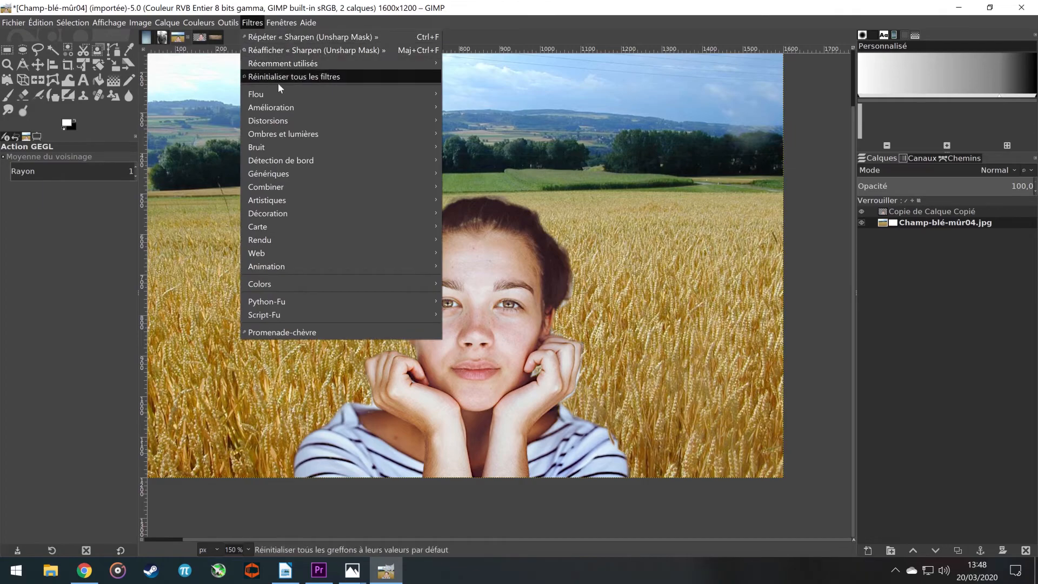
mouse_move(350, 93)
left_click(495, 95)
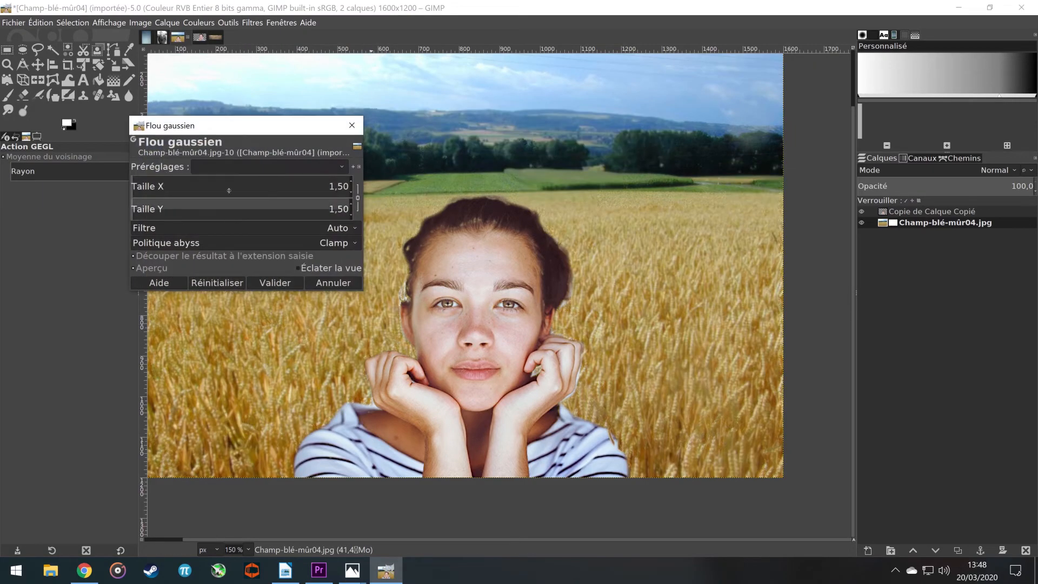
left_click(239, 195)
left_click_drag(239, 196, 140, 196)
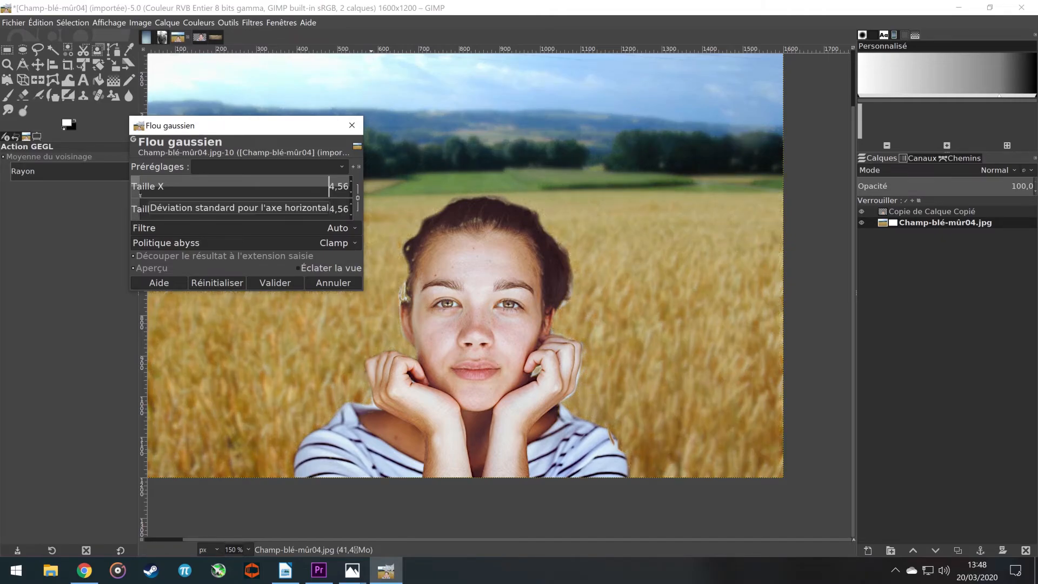
left_click(274, 281)
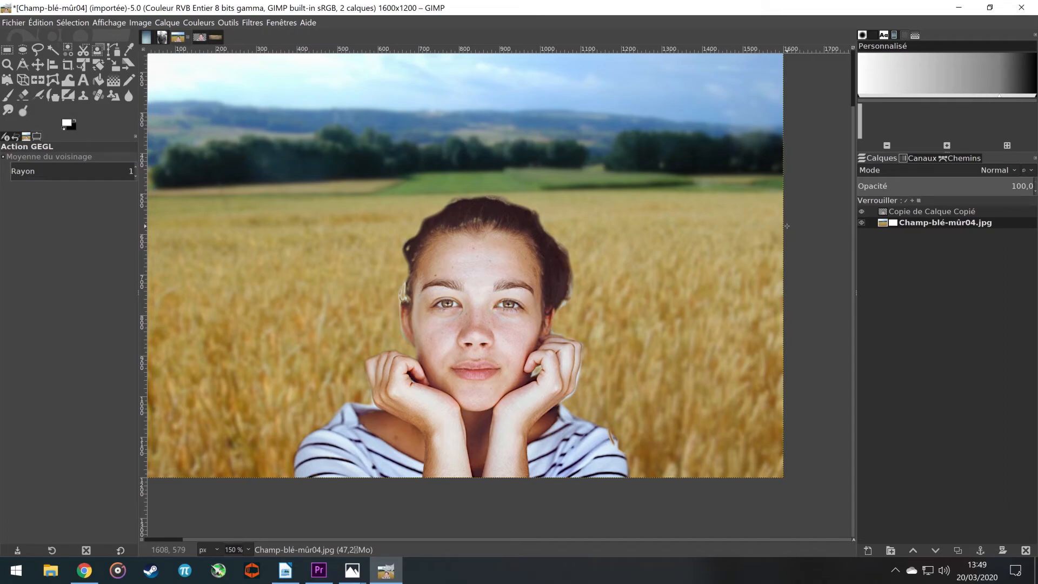
Make the wheat field image's portrait layer active, and show the maxresdefault.jpg layer in the original portrait image.
left_click(939, 211)
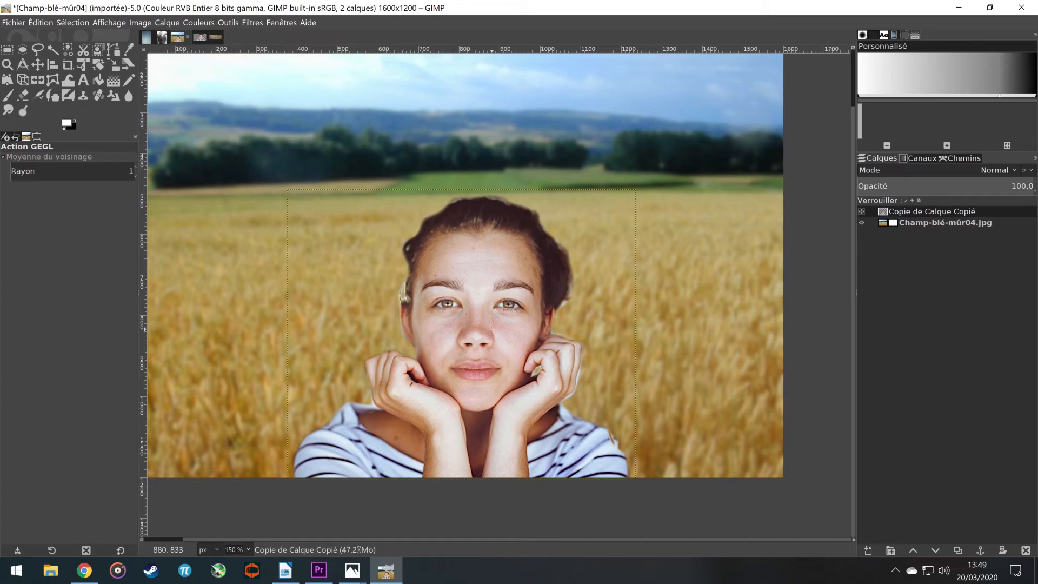
left_click(198, 37)
left_click(861, 222)
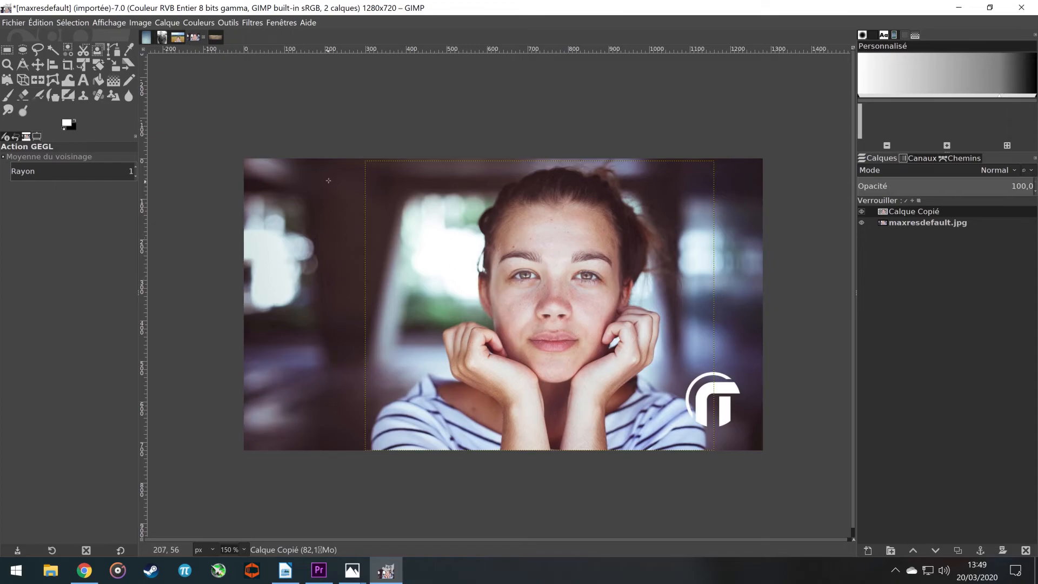
Paste the copied cut-out portrait into the mur stone wall image and turn the floating selection into a new layer.
left_click(179, 41)
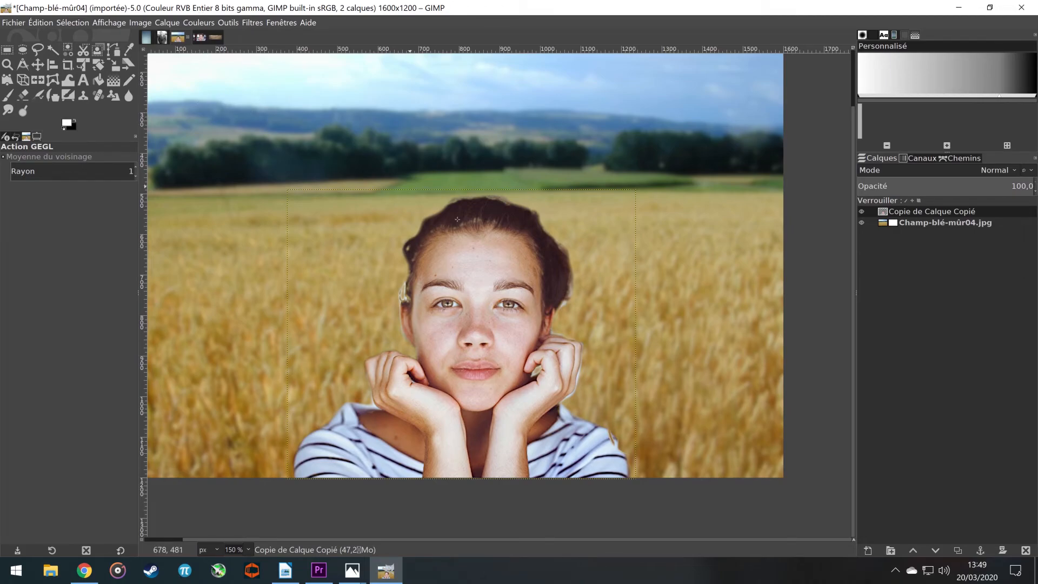
left_click(215, 37)
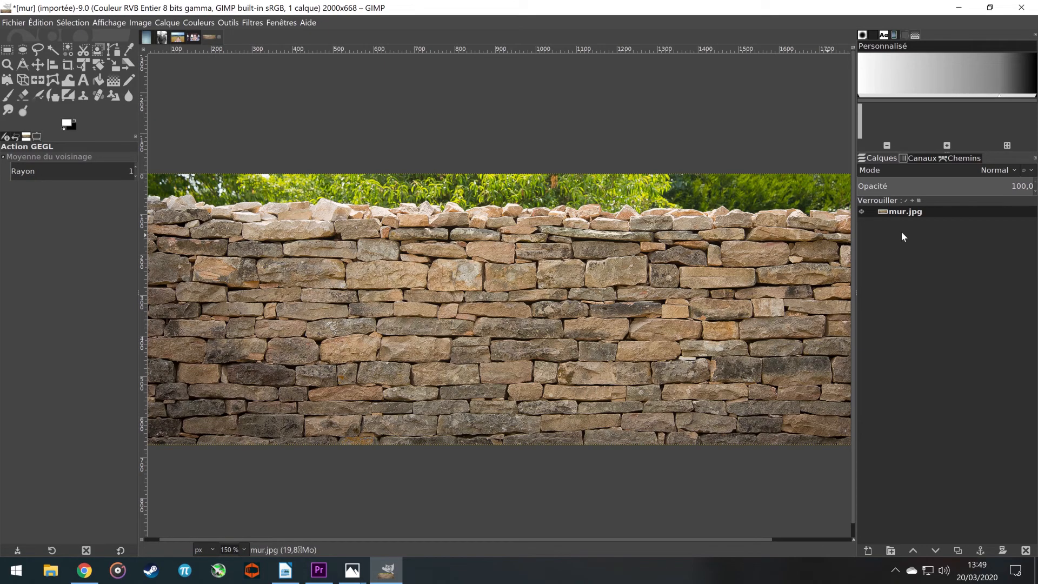
key("ctrl+v")
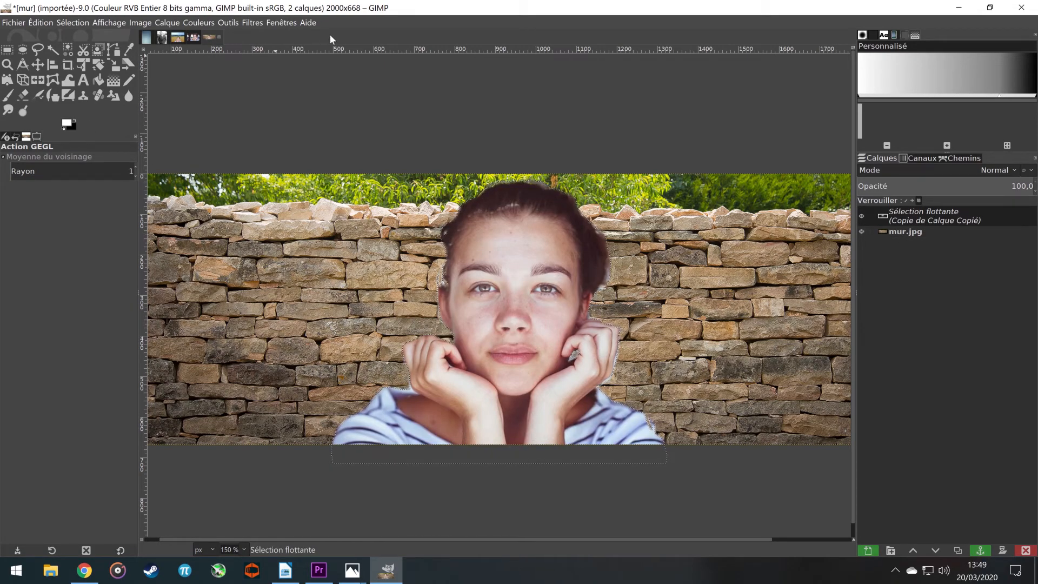
key("shift+ctrl+n")
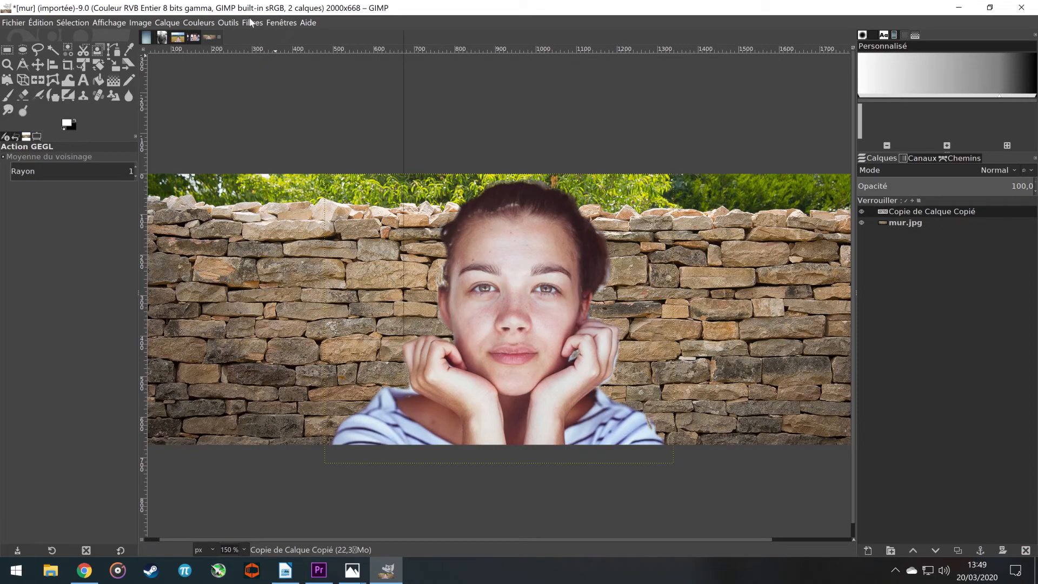
Sharpen the pasted portrait in the wall image with Sharpen (Unsharp Mask) at radius 3,000 and amount 0,500.
left_click(250, 22)
left_click(246, 23)
left_click(246, 22)
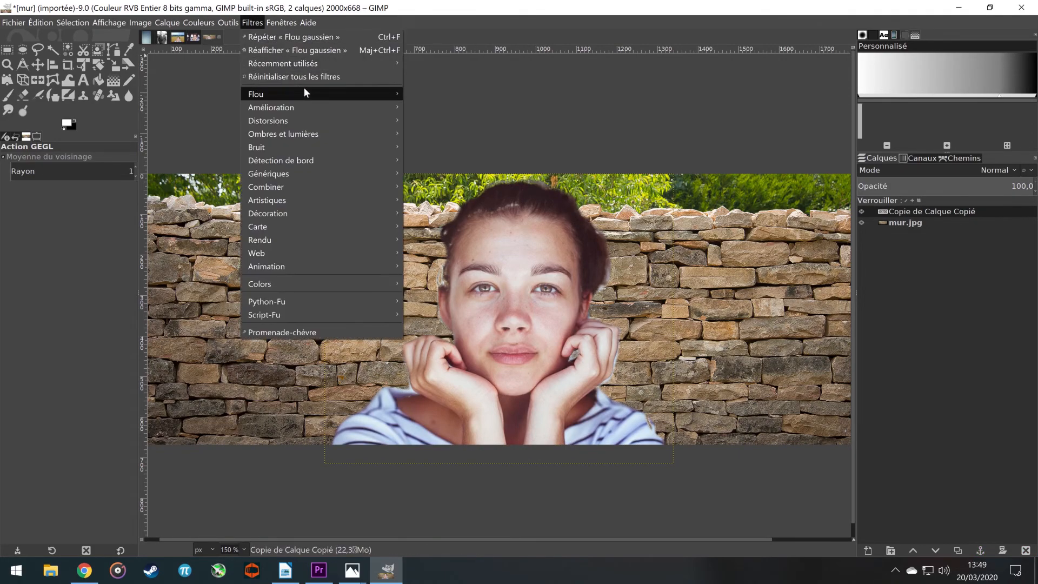
mouse_move(342, 106)
left_click(471, 188)
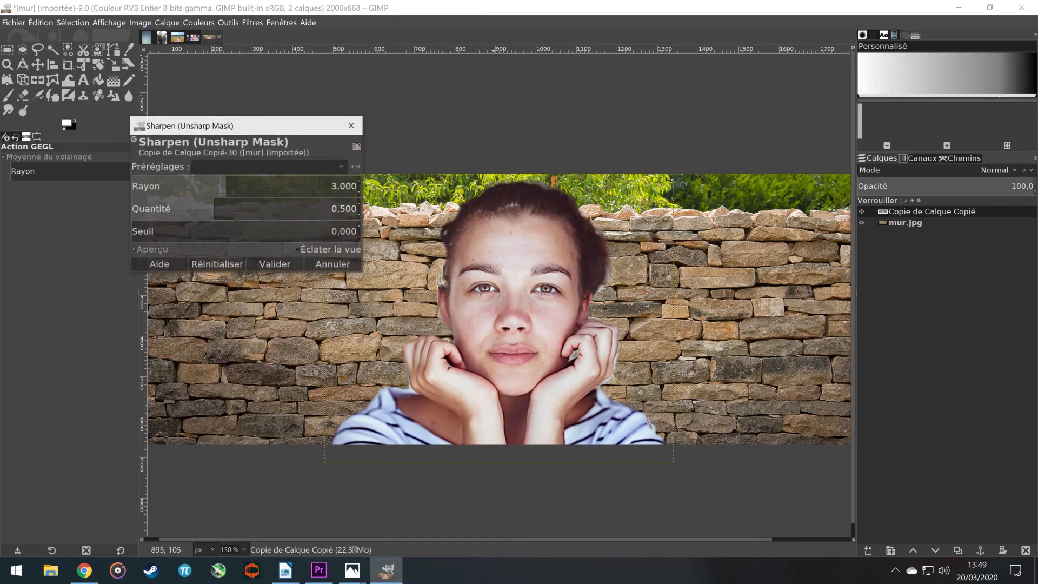
left_click(275, 265)
Apply a Gaussian blur with X and Y sizes of 7,40 to the mur.jpg wall layer.
left_click(955, 224)
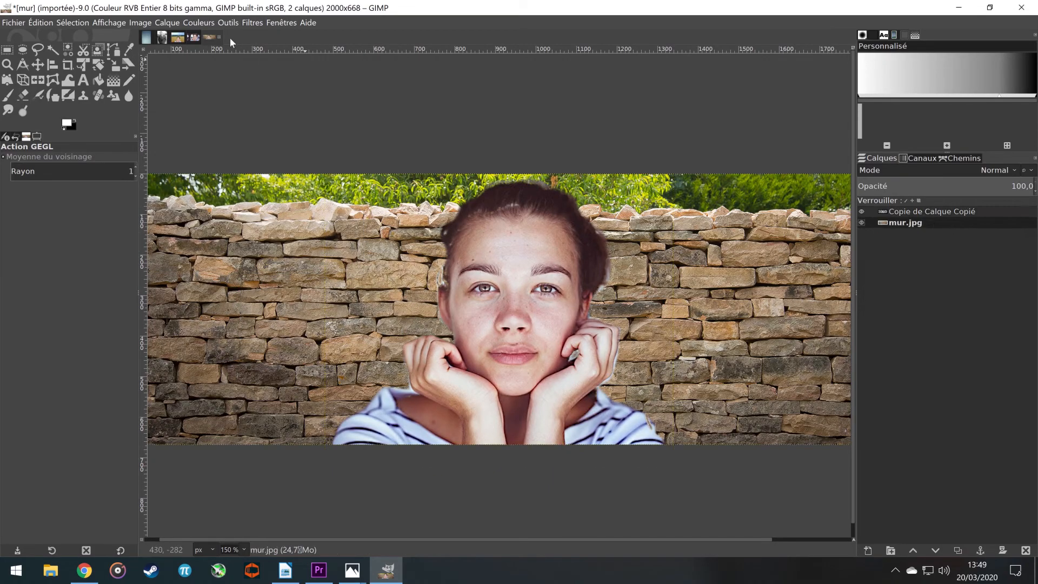
left_click(251, 23)
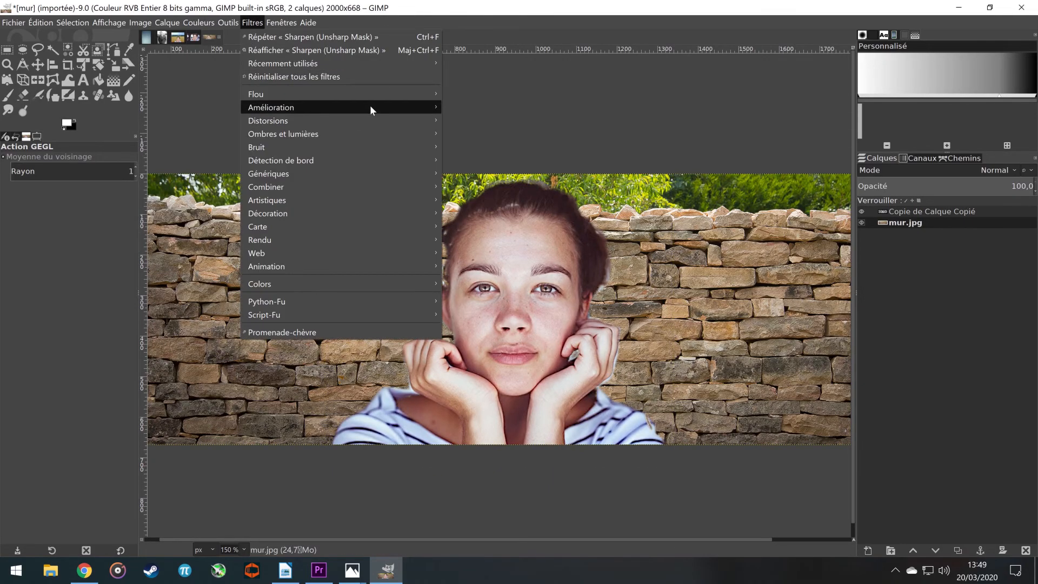
mouse_move(388, 95)
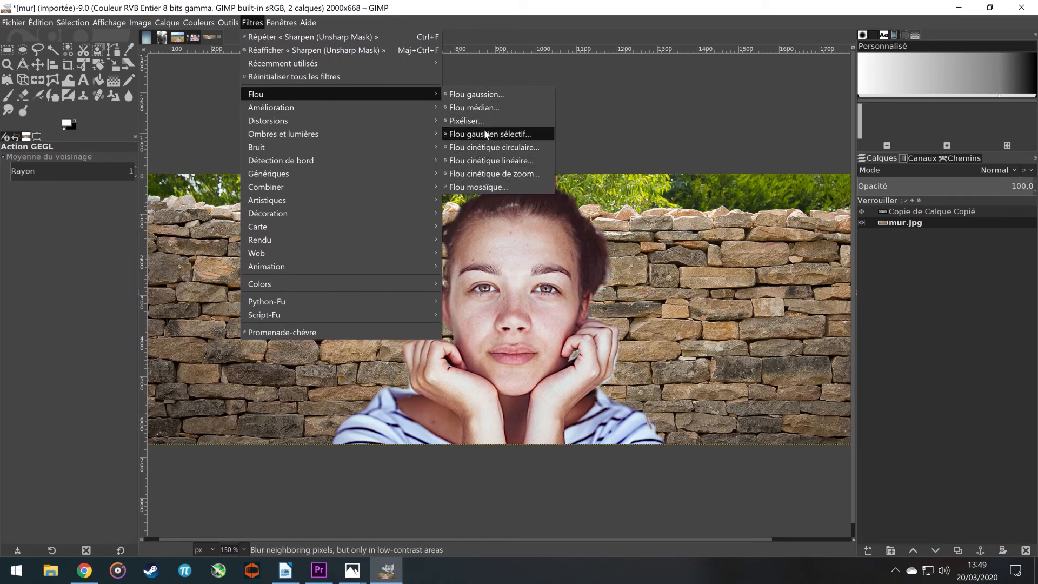
left_click(476, 94)
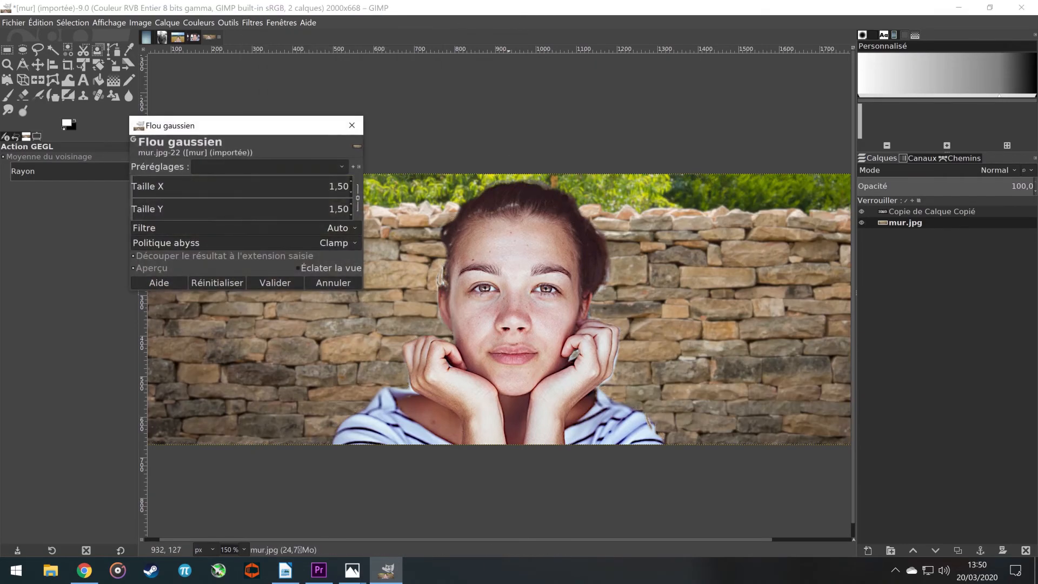
mouse_move(142, 181)
left_mouse_down()
mouse_move(156, 186)
mouse_move(146, 186)
left_mouse_up()
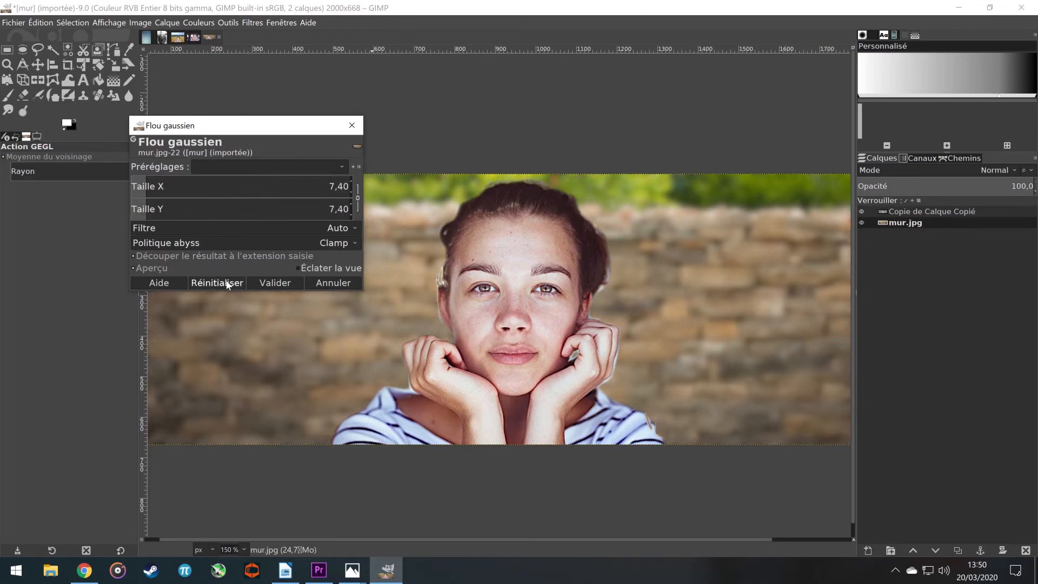
left_click(262, 280)
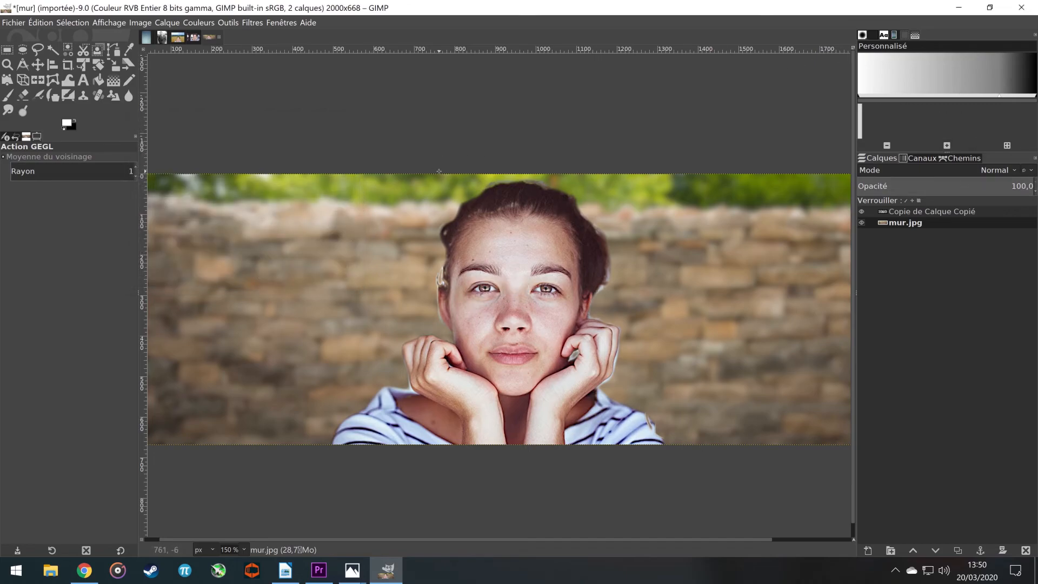
left_click(192, 39)
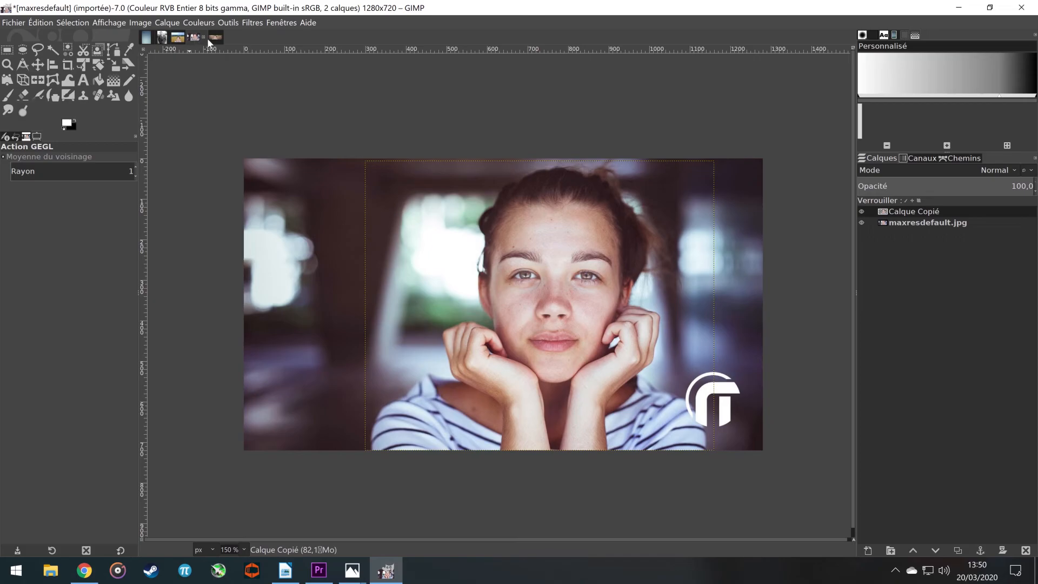
left_click(213, 38)
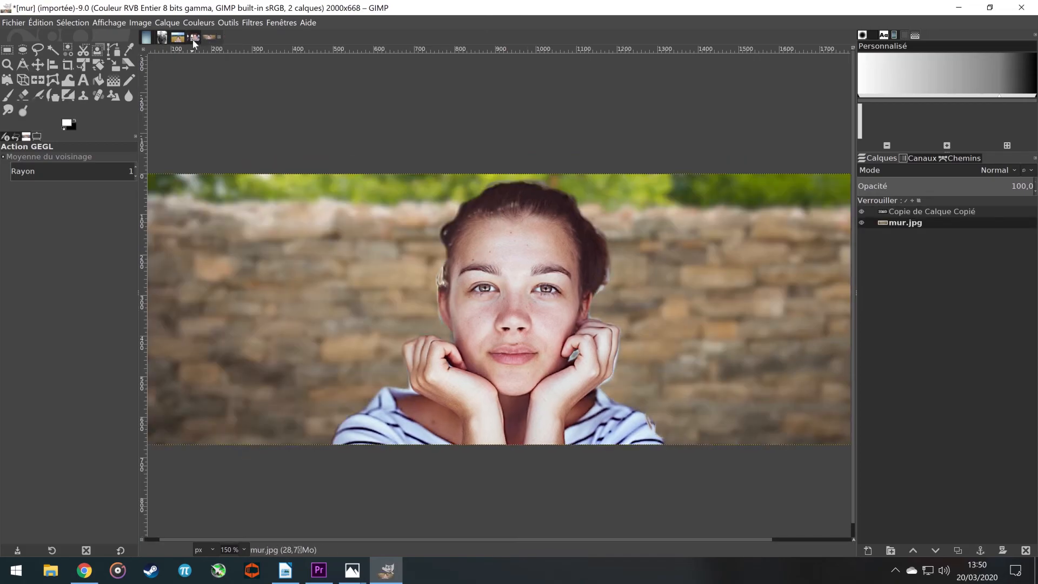
left_click(201, 22)
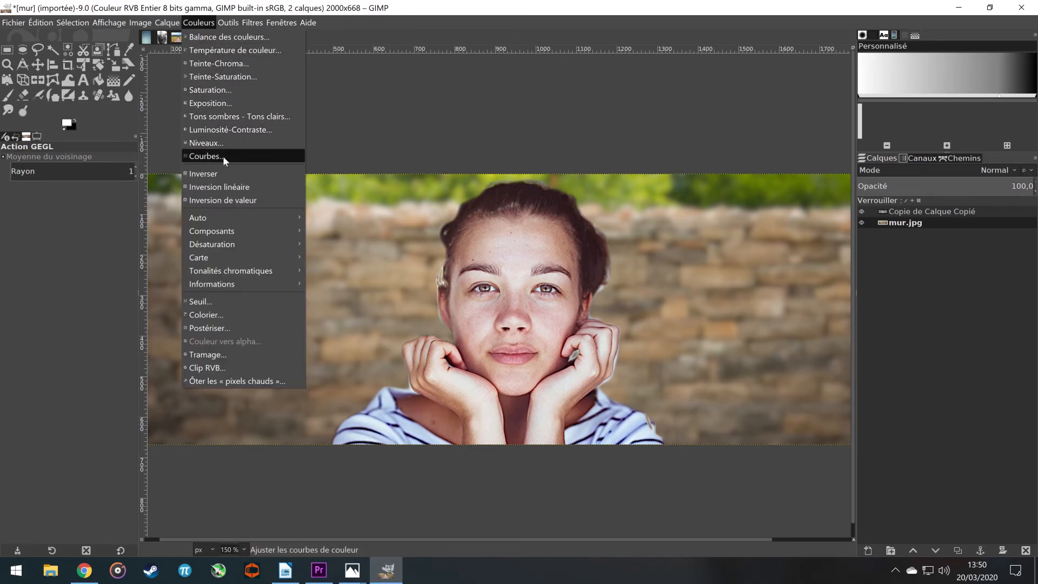
left_click(221, 129)
left_click(636, 185)
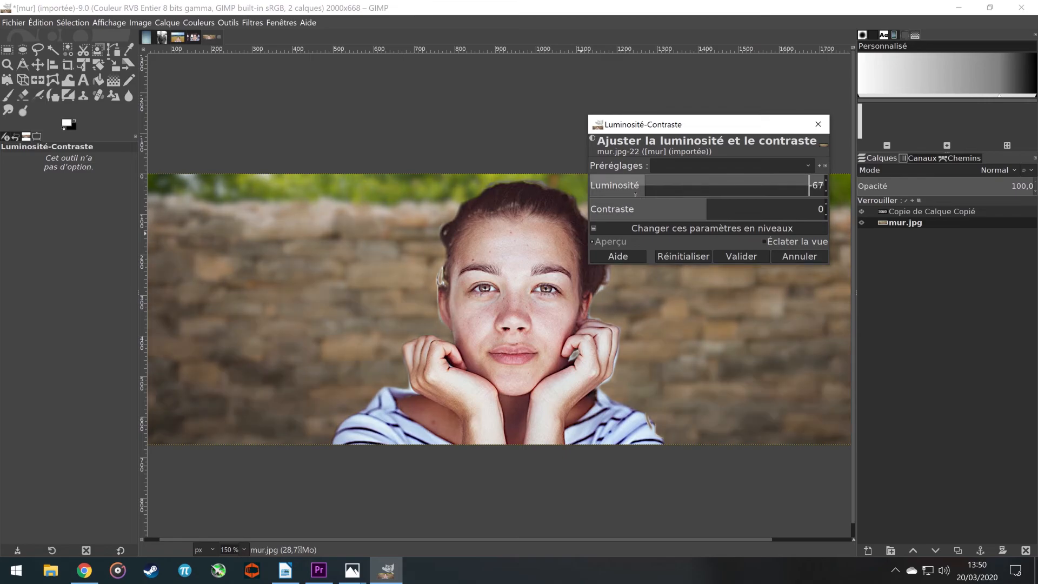
left_click(821, 257)
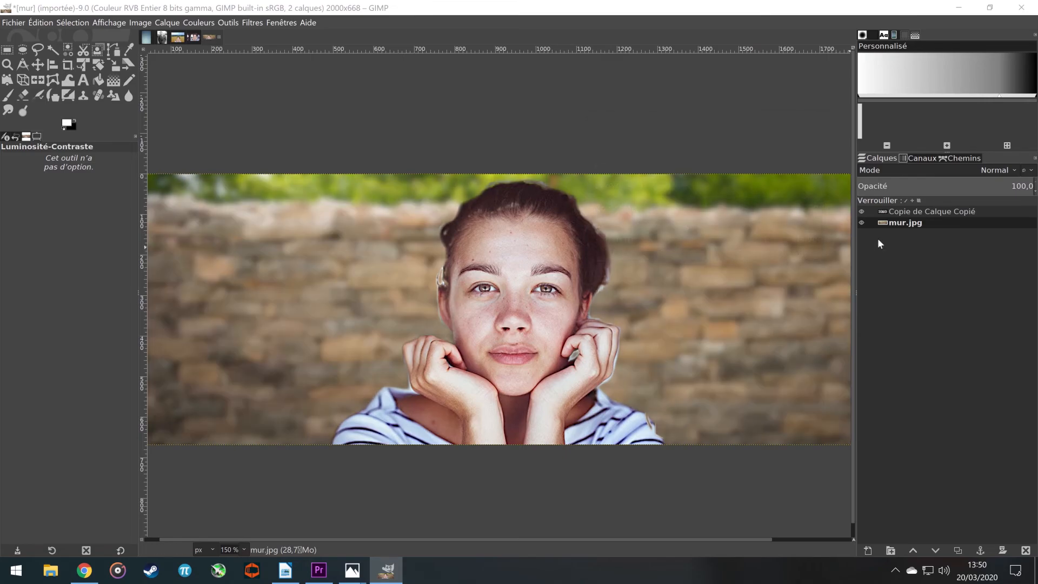
Darken the portrait layer in the wall image by setting its brightness to -56.
left_click(901, 211)
left_click(198, 22)
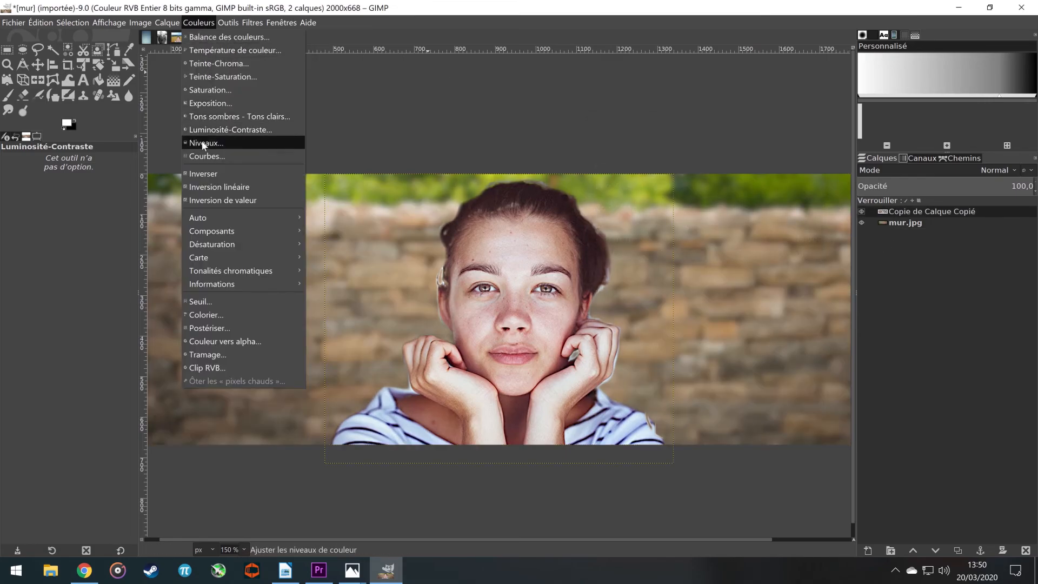
left_click(213, 129)
left_click_drag(624, 189, 650, 193)
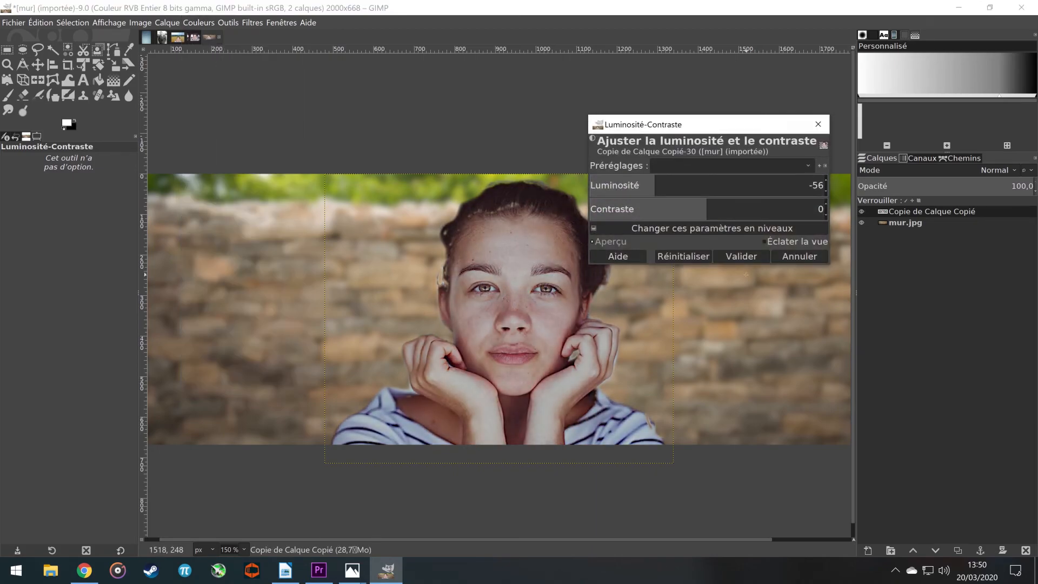
left_click(741, 256)
Switch to the IMG_20200320_112627 notebook image and check its pixel dimensions in the image scaling settings.
left_click(174, 39)
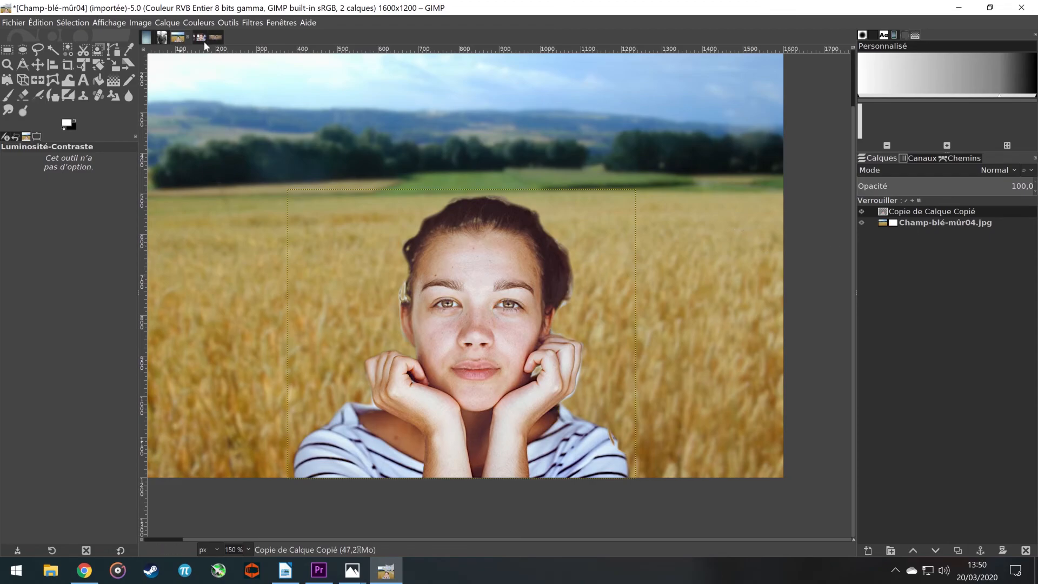
left_click(145, 37)
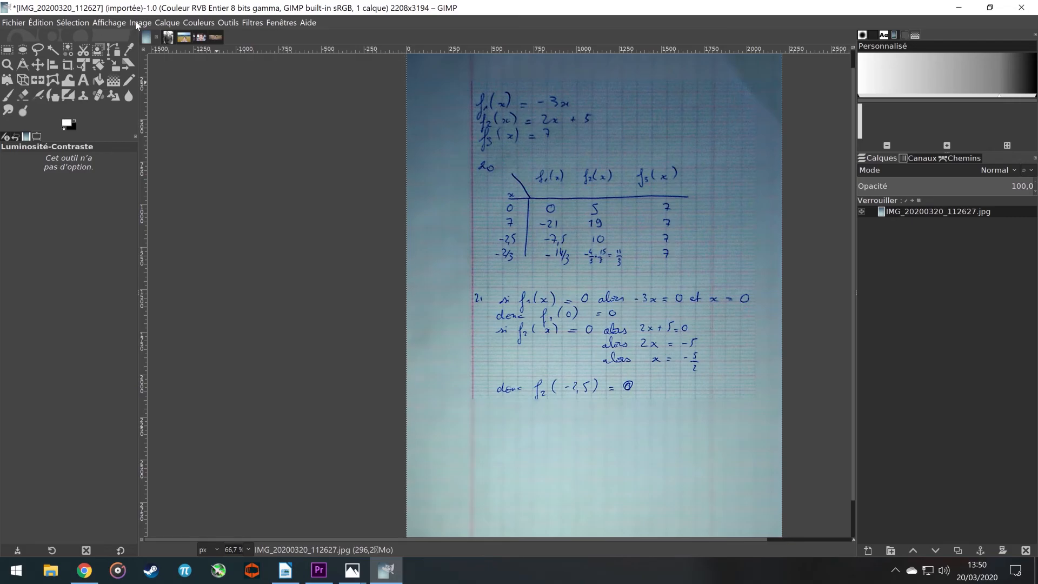
left_click(138, 23)
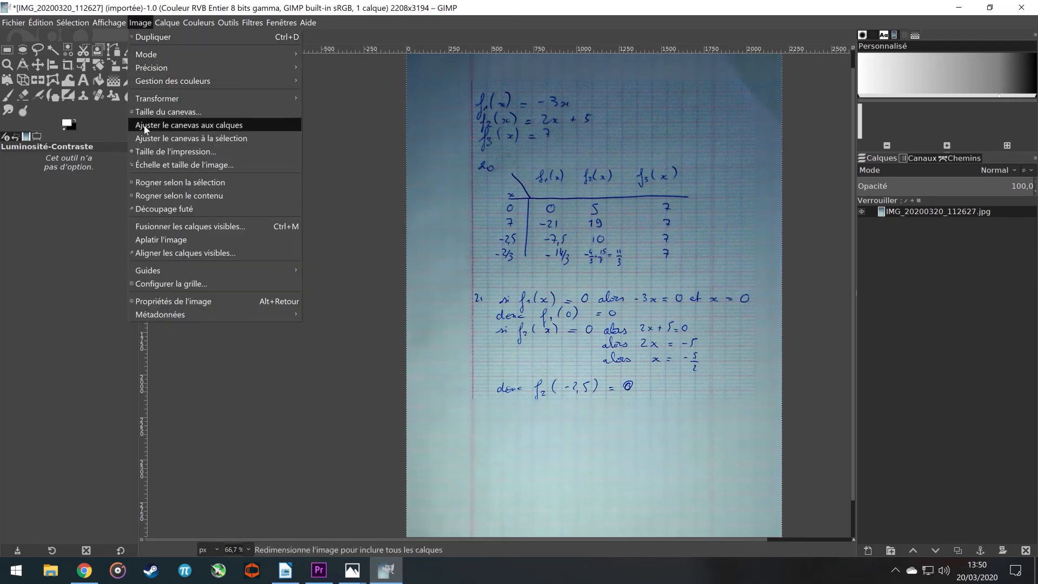
left_click(177, 165)
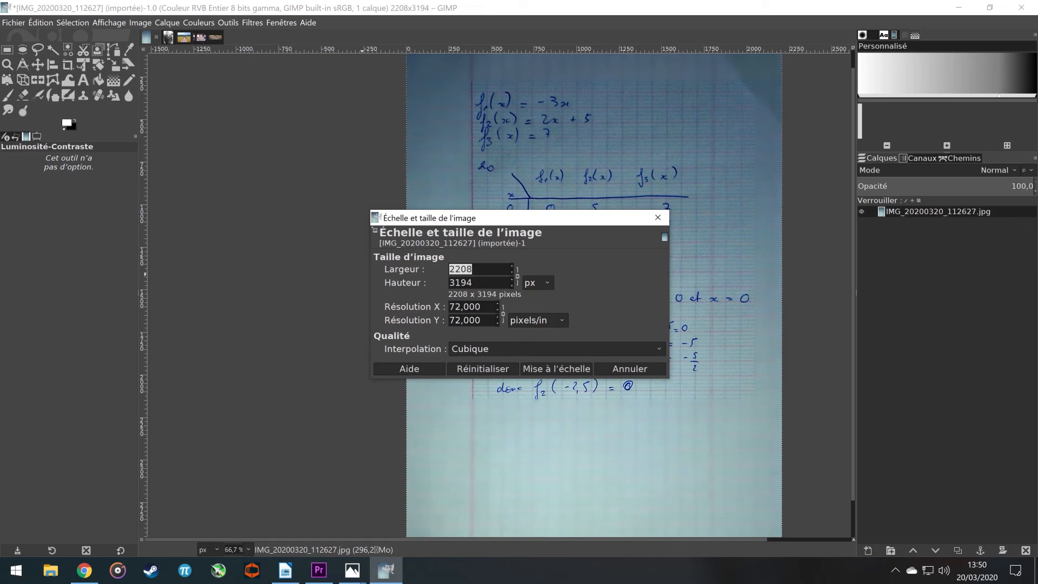
left_click(641, 370)
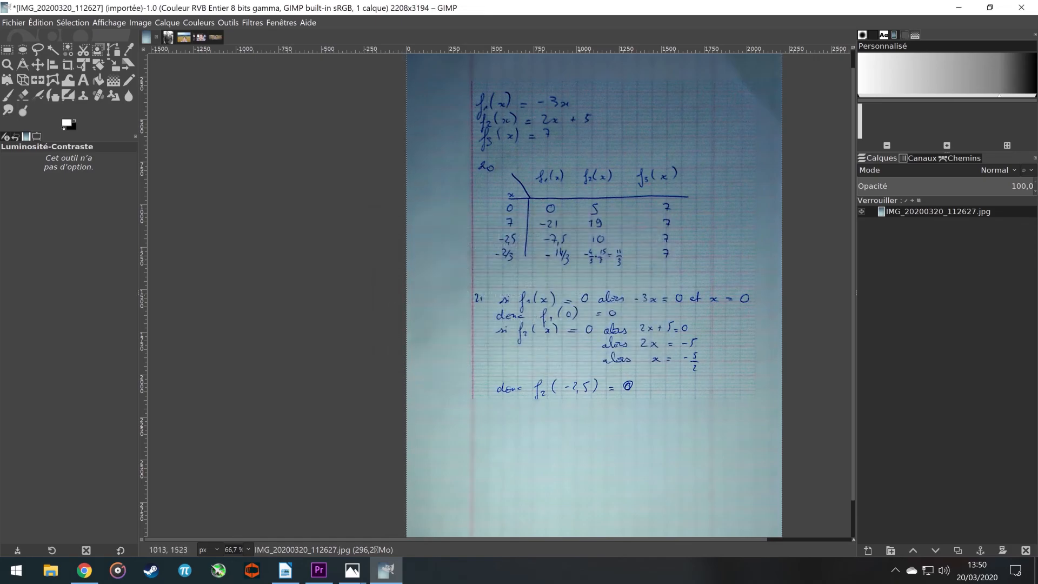
Scale the notebook page image proportionally to a width of 1300 px with cubic interpolation.
scroll(546, 193, "up", 6)
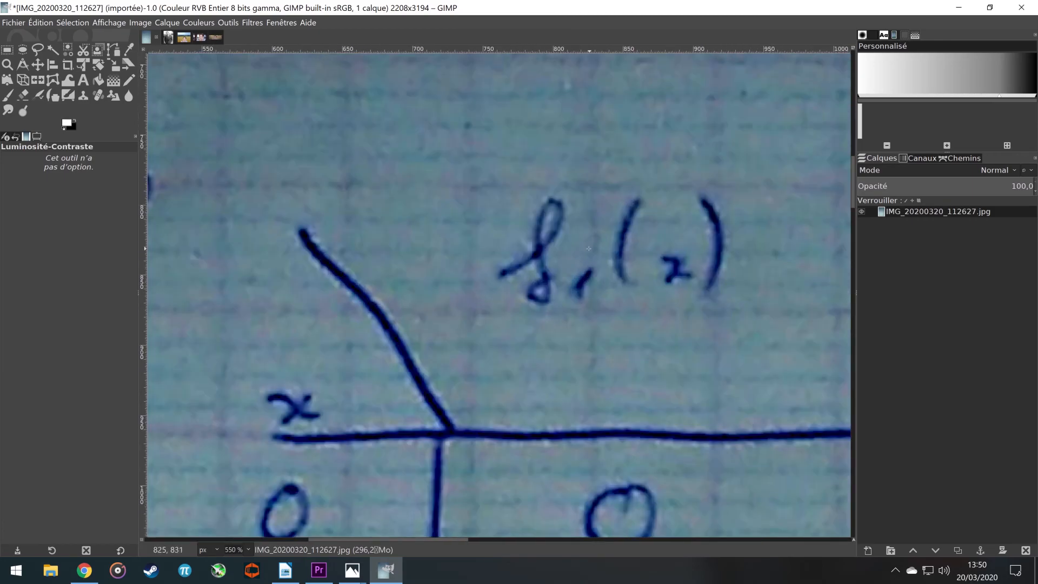
left_click(109, 22)
mouse_move(140, 22)
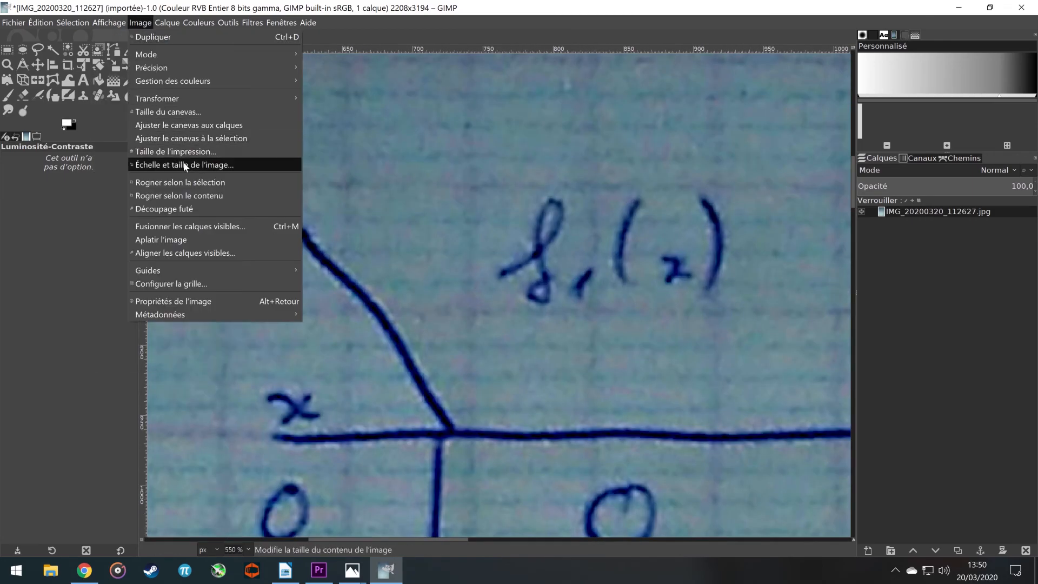
left_click(184, 166)
left_click_drag(463, 221, 670, 59)
type("1300")
key("Tab")
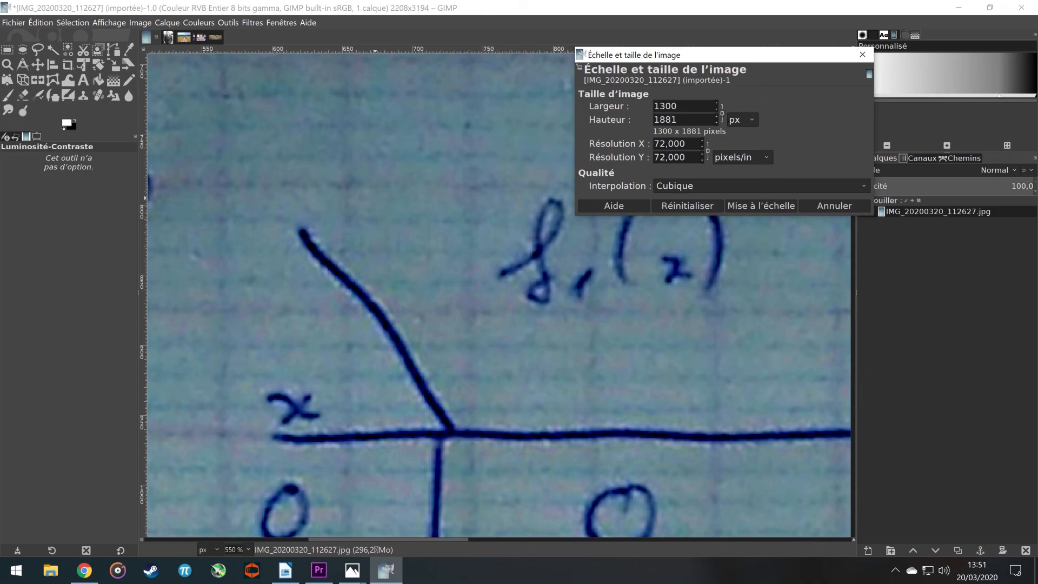
left_click(772, 206)
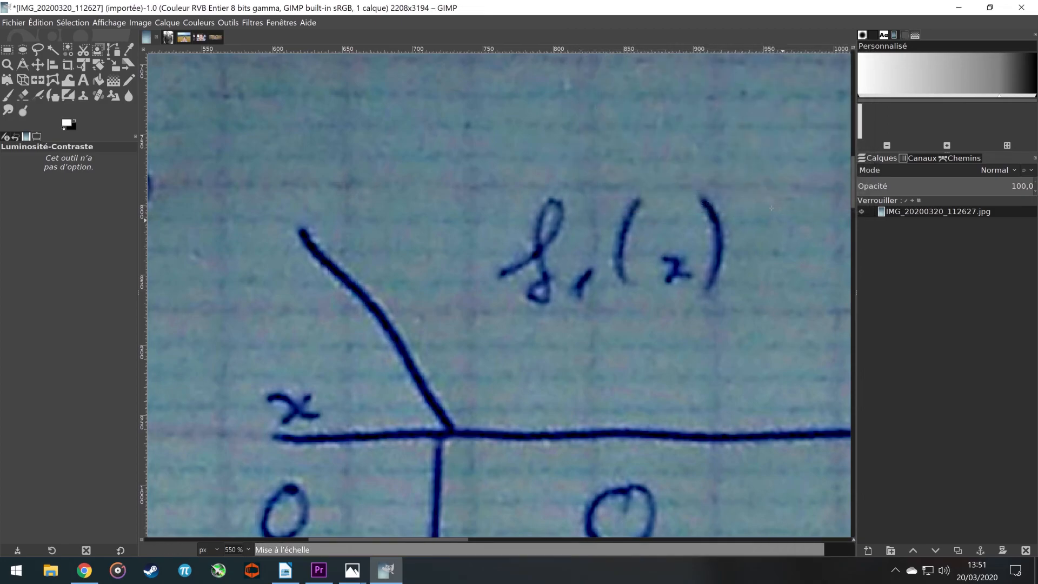
Try to export the rescaled notebook page as a JPEG with adjusted quality, replacing IMG_20200320_112627.jpg in the Desktop folder.
scroll(543, 354, "down", 6)
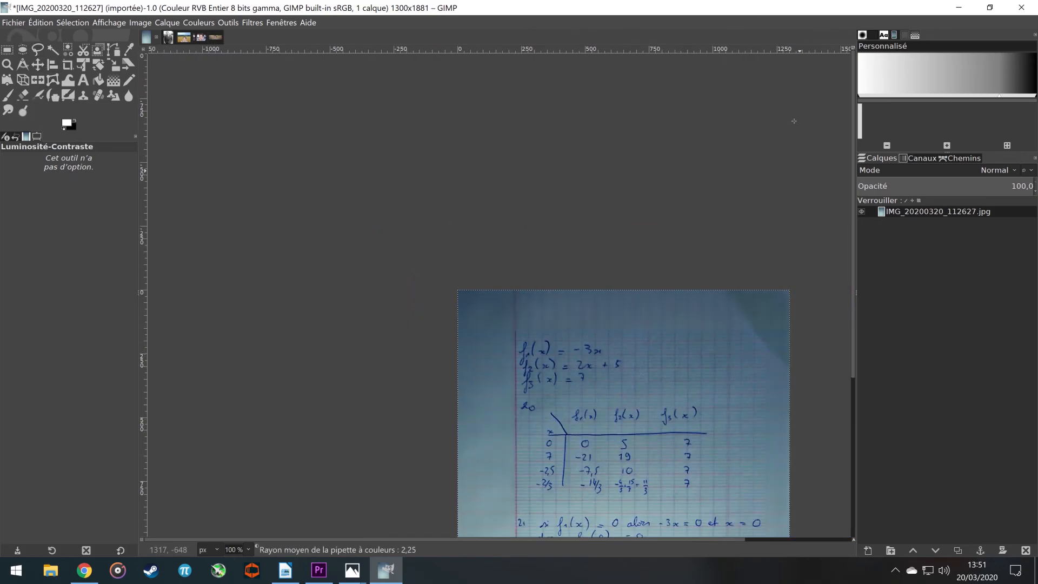
left_click_drag(853, 135, 850, 166)
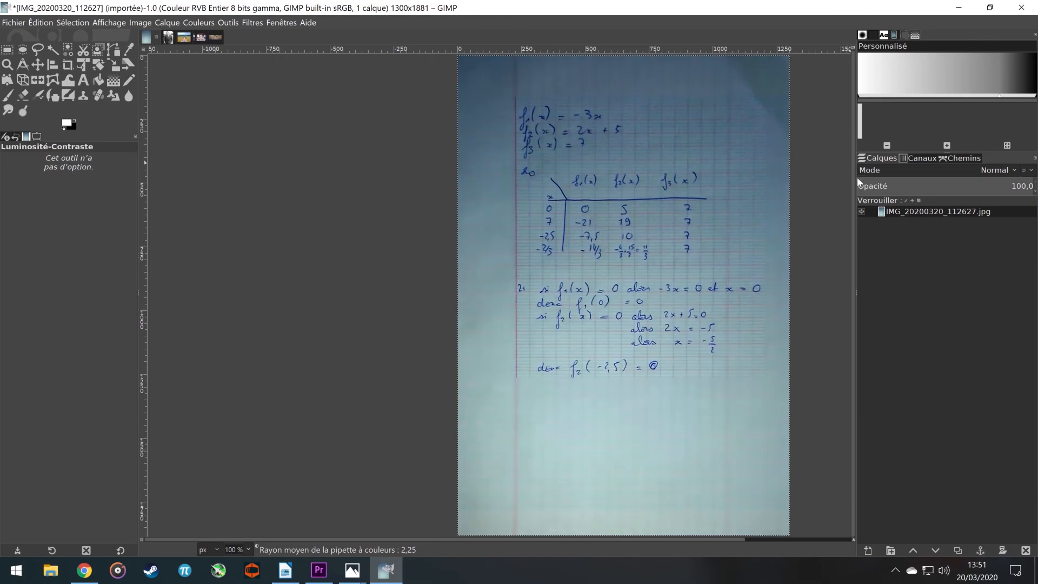
left_click(140, 22)
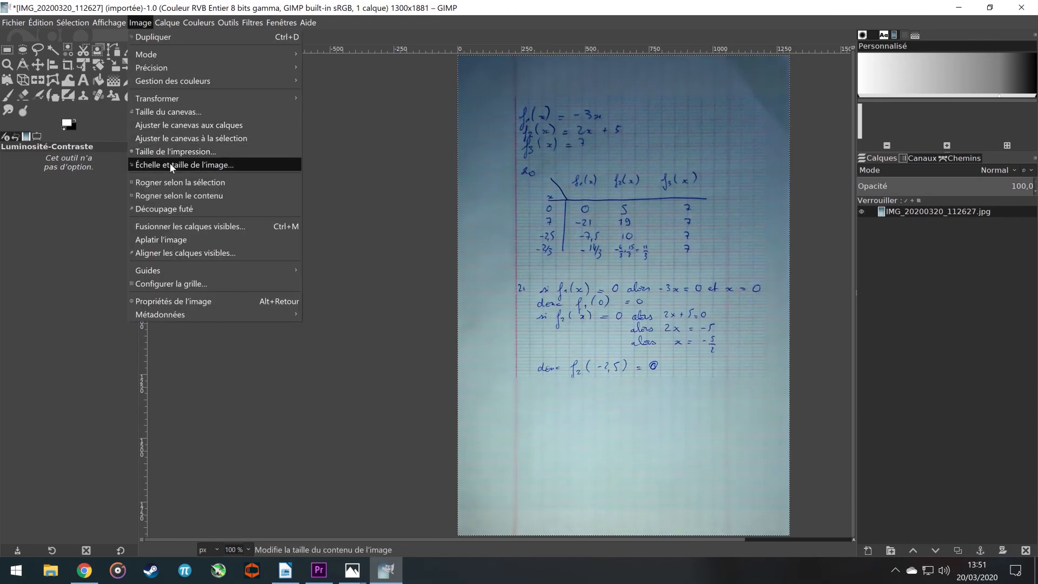
left_click(508, 5)
left_click(11, 24)
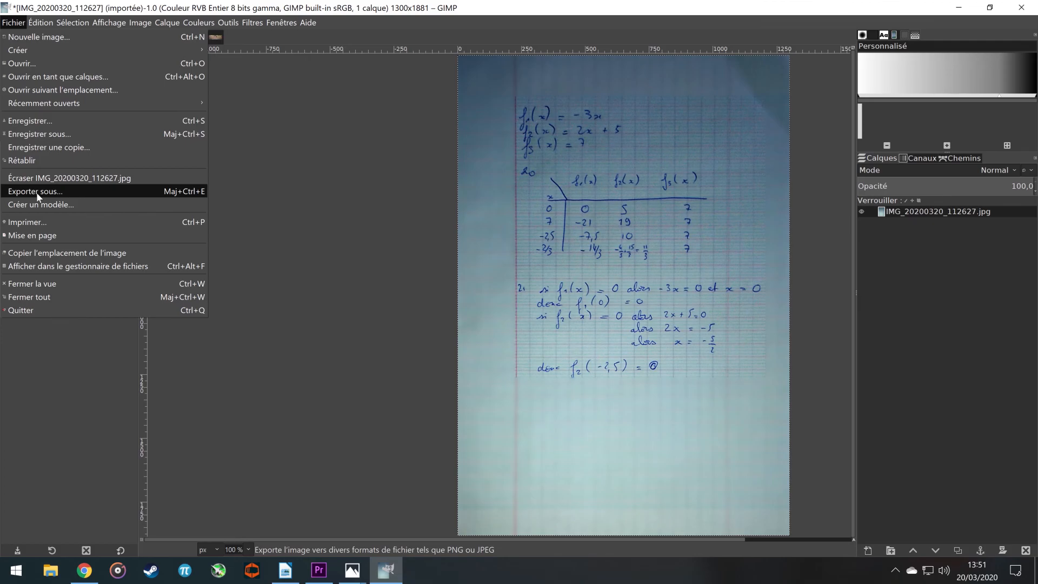
key("Return")
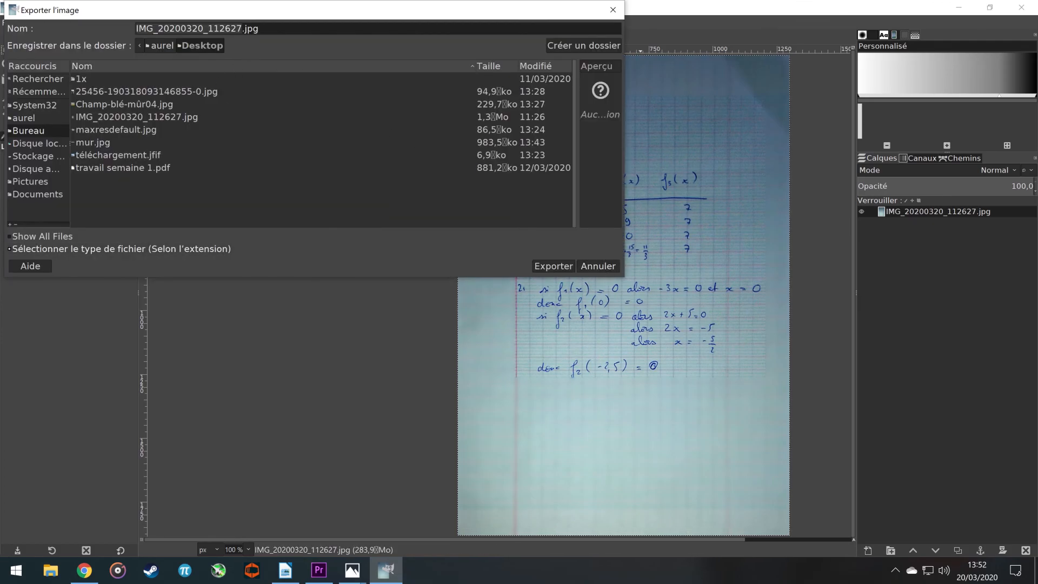
left_click(556, 264)
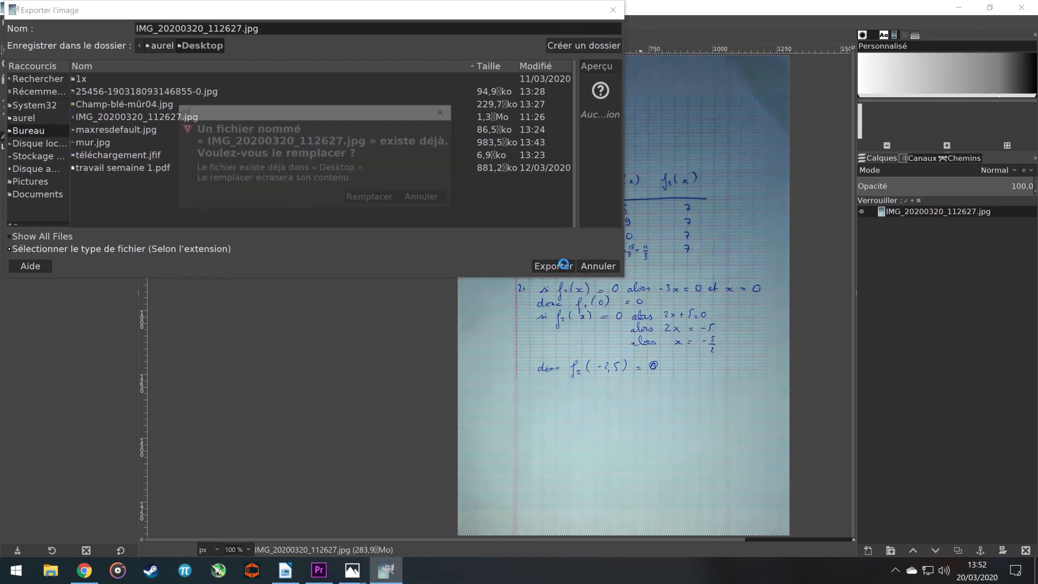
left_click(367, 196)
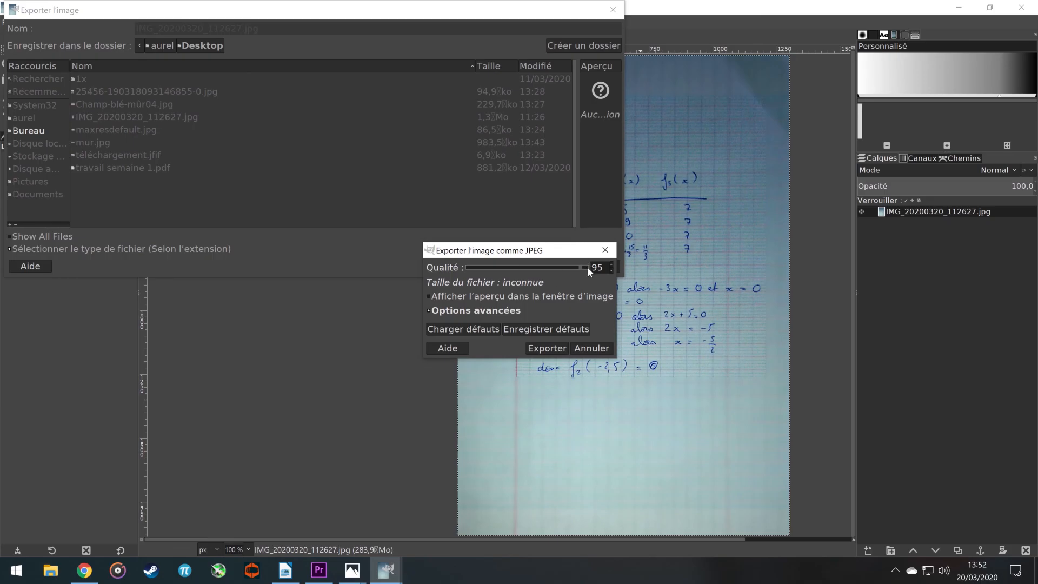
left_click(576, 268)
left_click(589, 348)
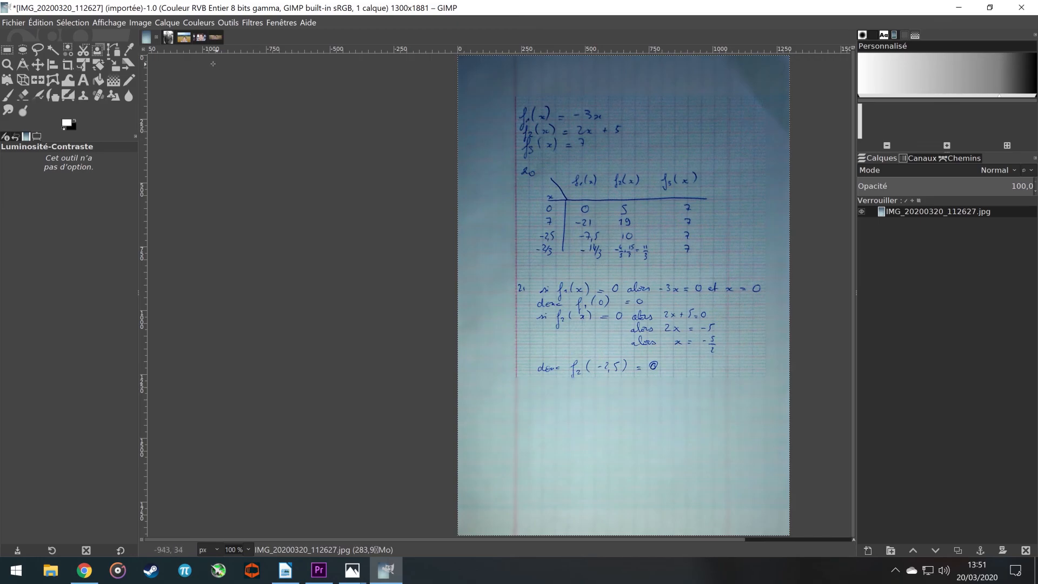
Compare the portrait composites on the wheat field and wall backgrounds with the original maxresdefault image.
left_click(197, 38)
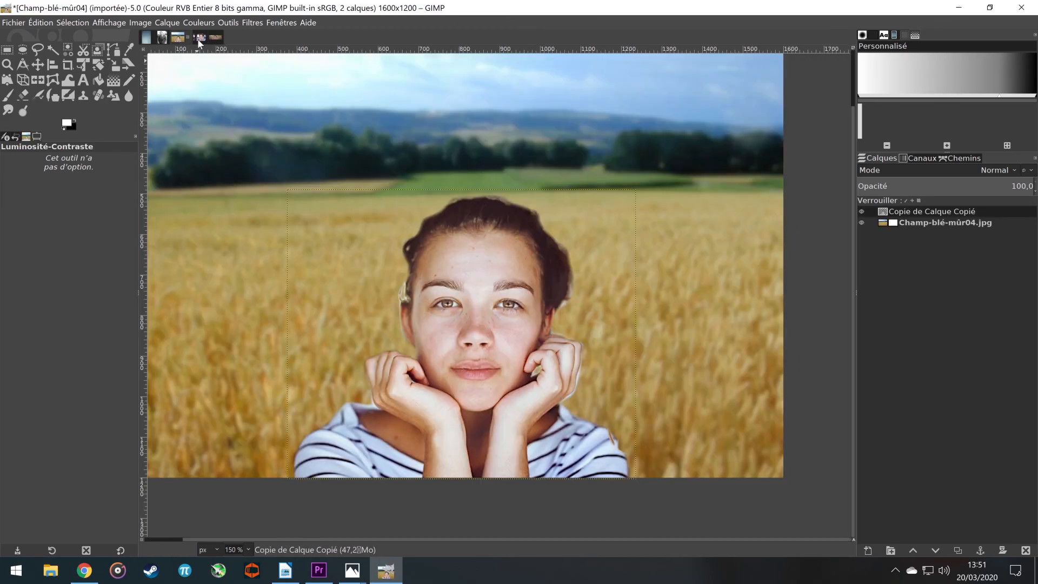
left_click(216, 38)
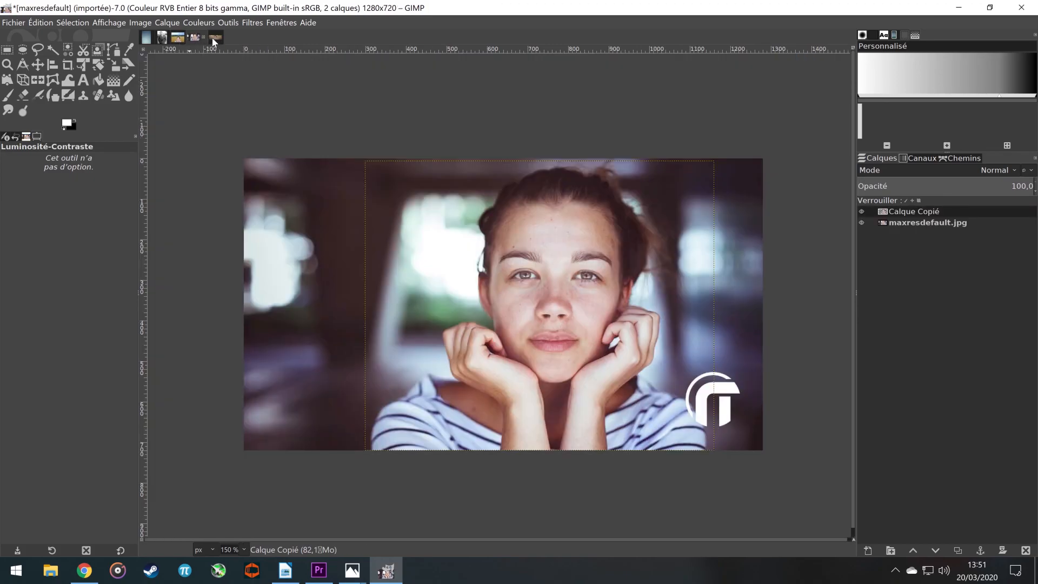
left_click(212, 38)
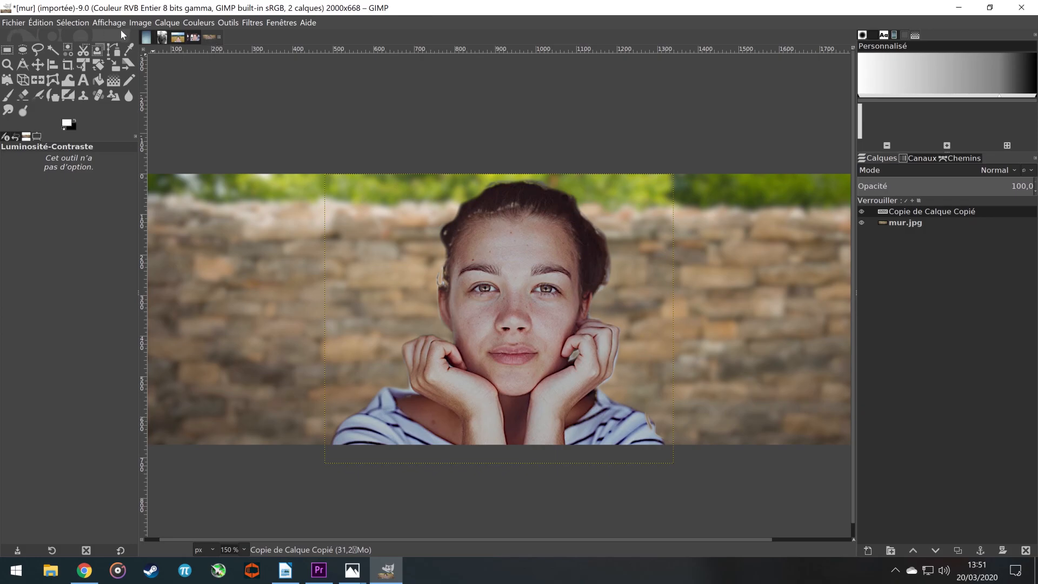
left_click(175, 39)
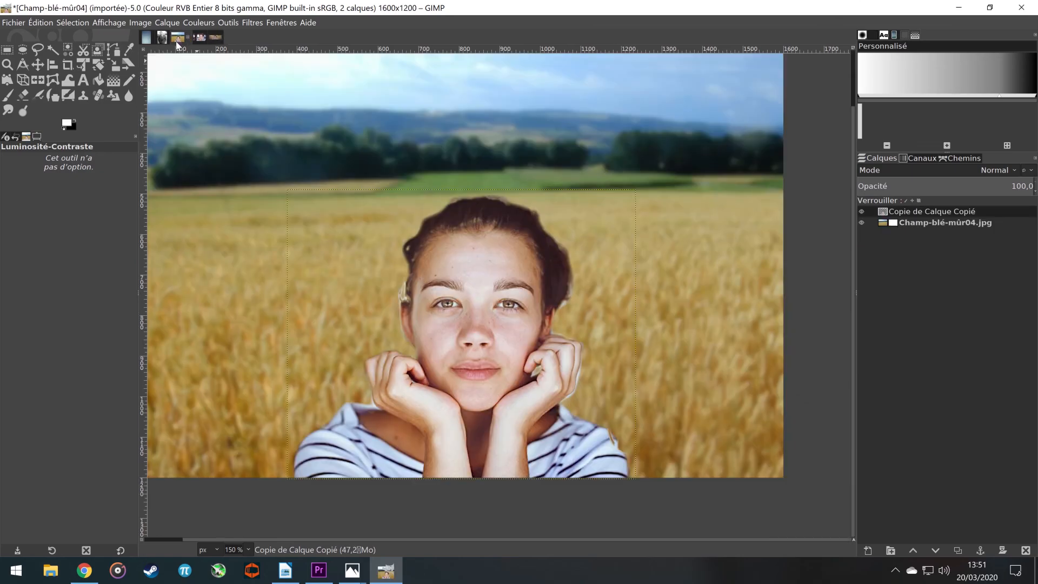